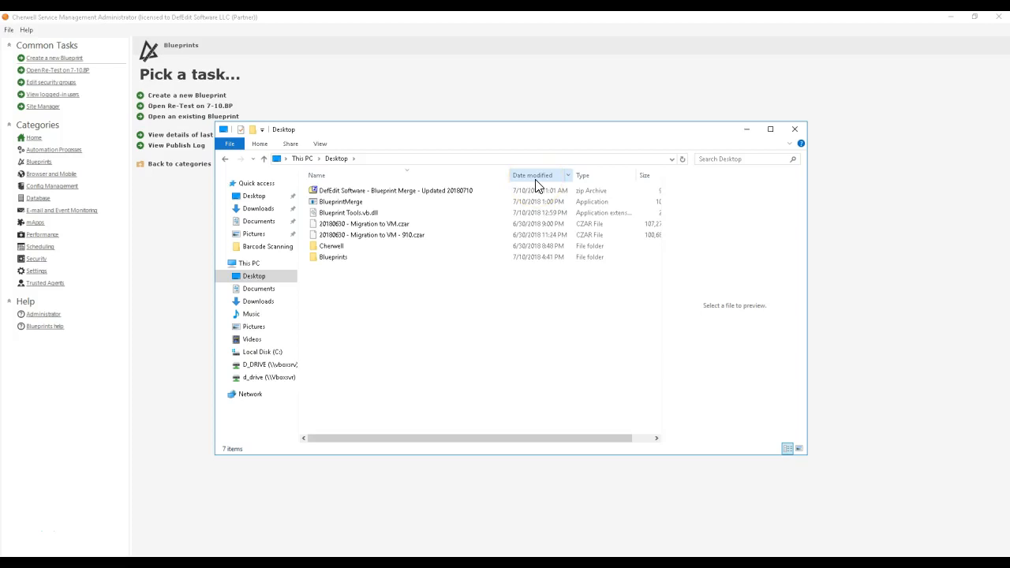
Create a new text document in the Desktop folder.
click(528, 368)
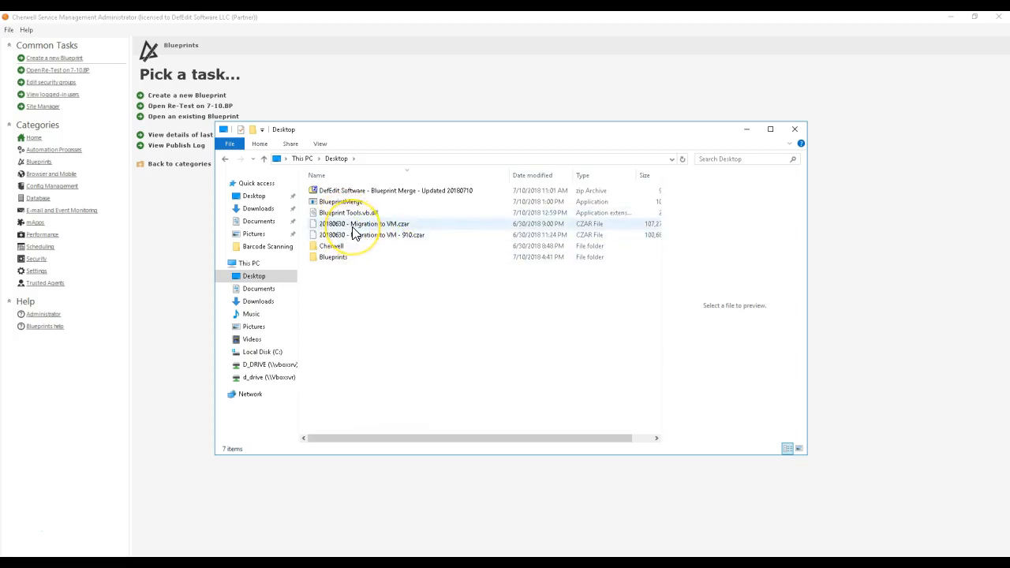
click(379, 310)
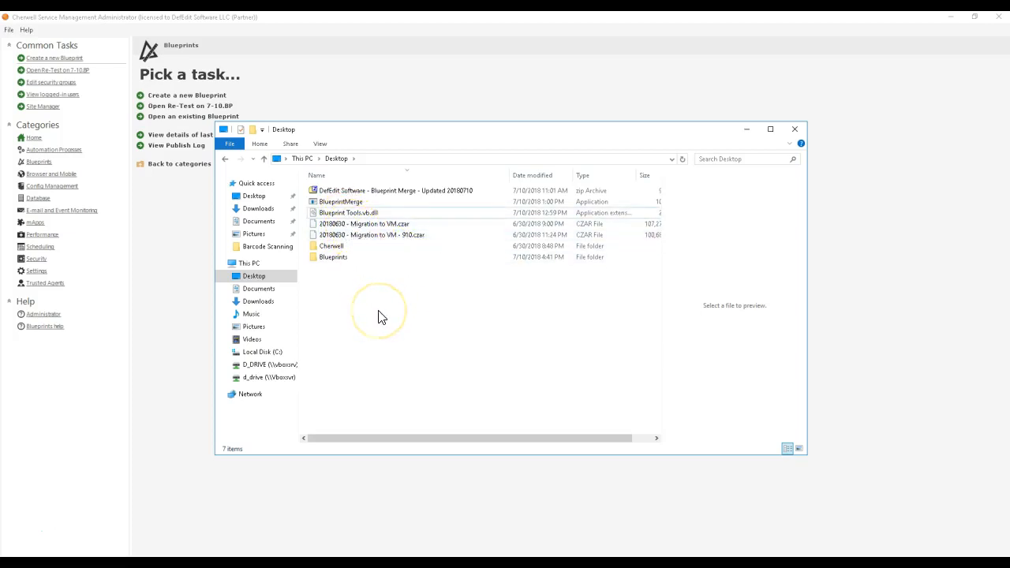
right_click(369, 294)
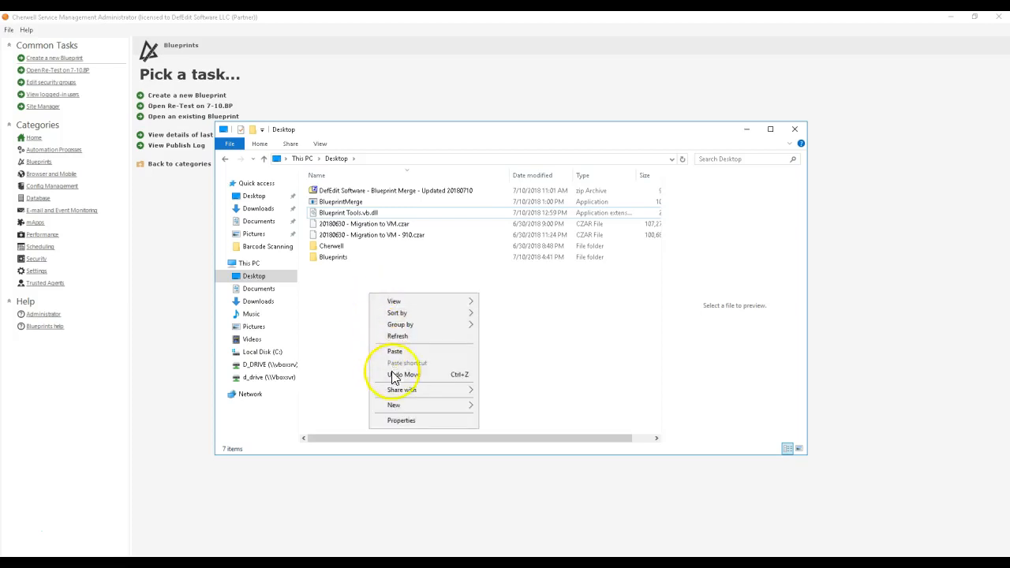
mouse_move(426, 405)
click(549, 515)
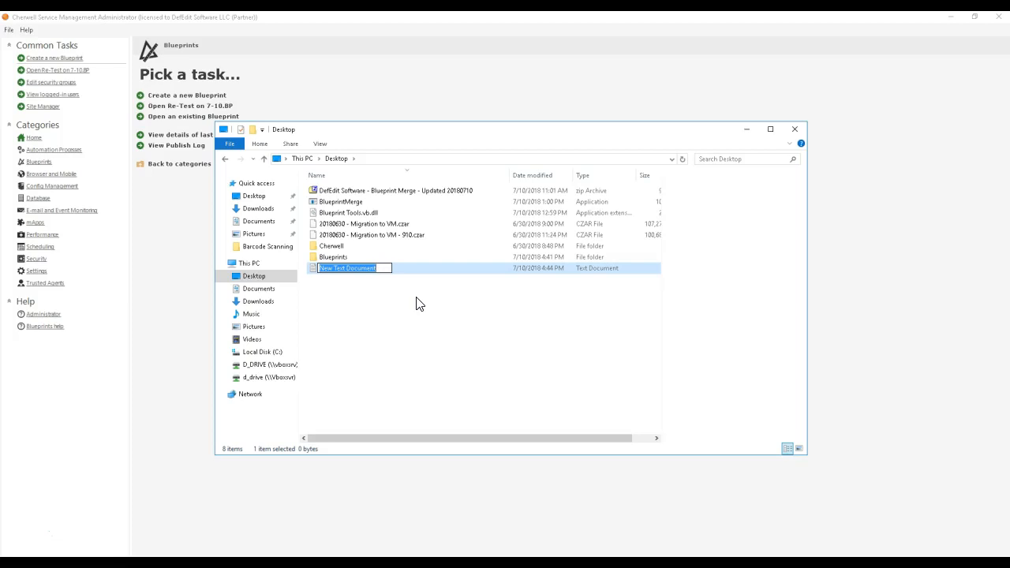
Name the new text document "20180710_1644 - Test.bp".
text(2018)
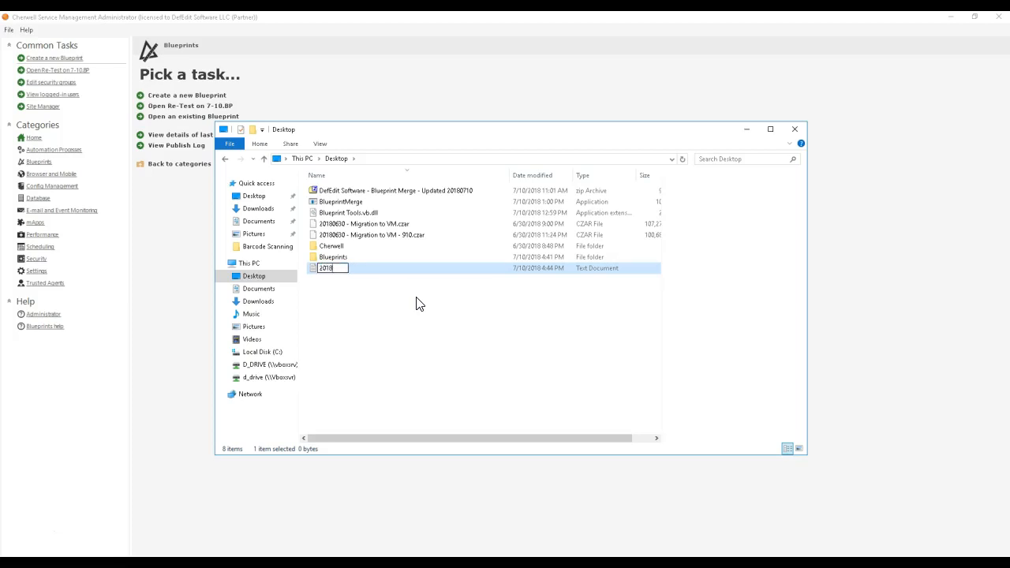
text(0710_1644 -)
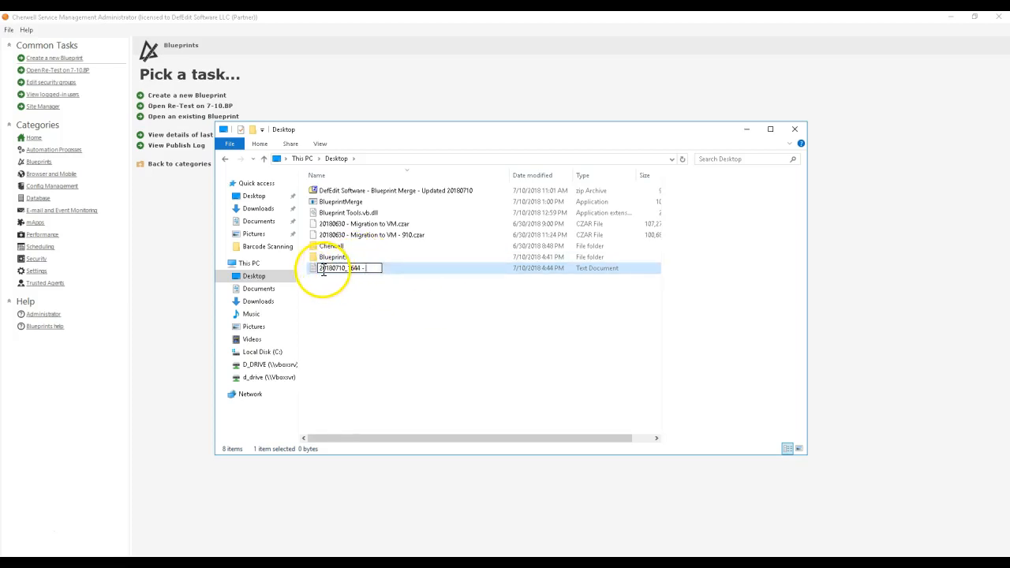
key(BackSpace)
key(BackSpace)
key(BackSpace)
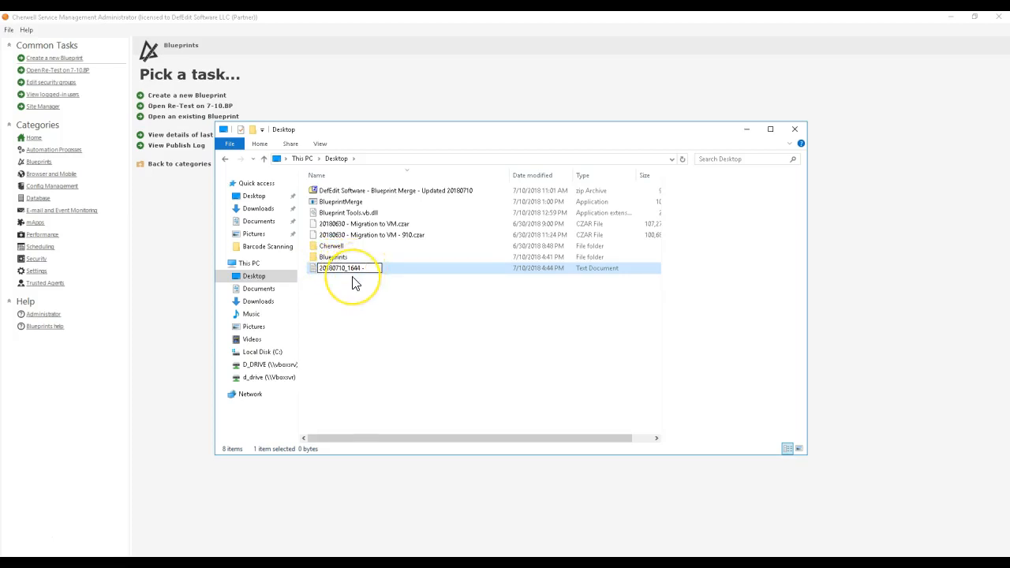
key(BackSpace)
key(BackSpace)
key(BackSpace)
text(-)
click(369, 270)
text(Test.bp)
key(Return)
click(433, 294)
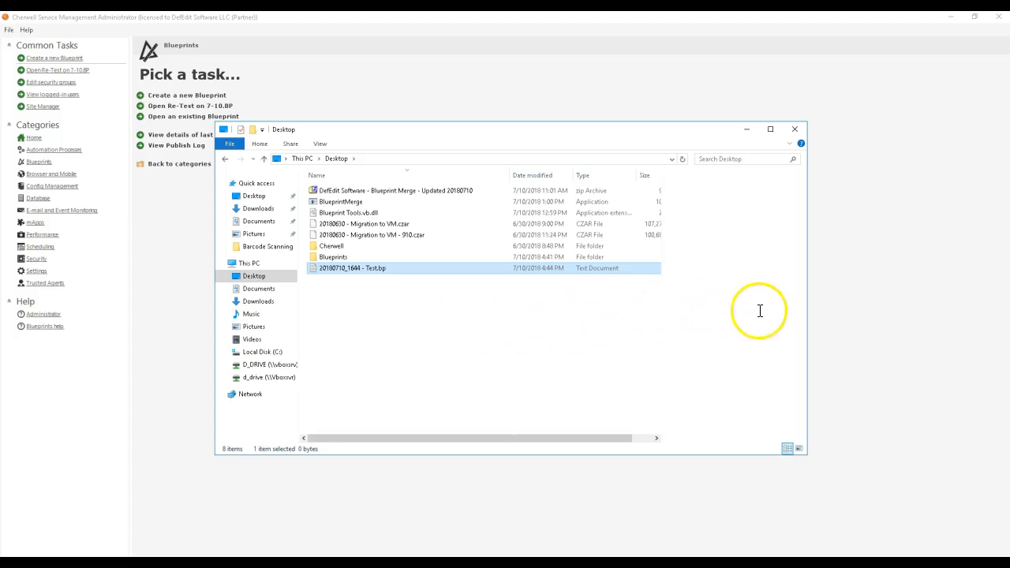
Minimize the file window and create a new Blueprint in Cherwell Service Management Administrator.
drag(804, 311, 902, 311)
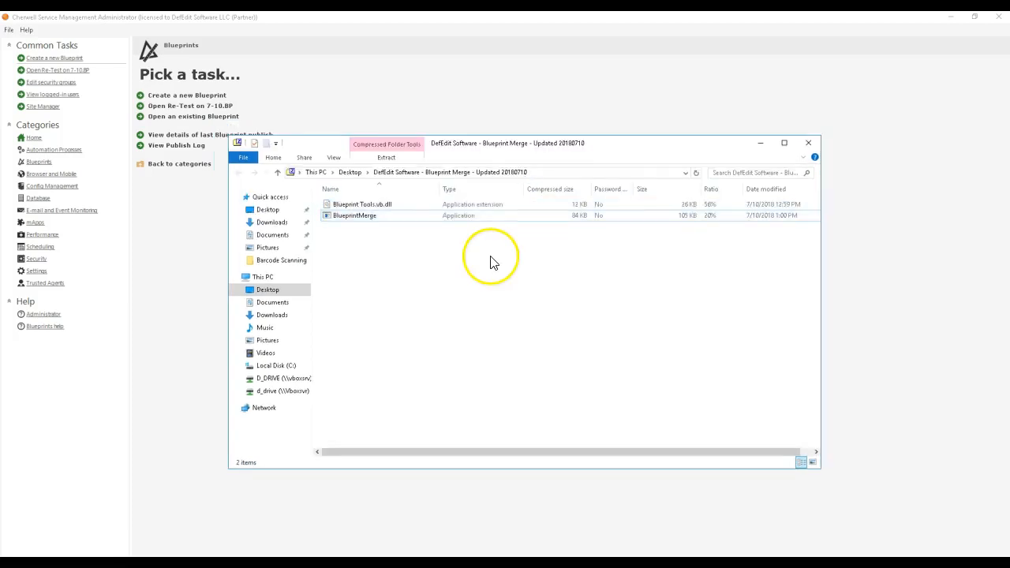
click(760, 146)
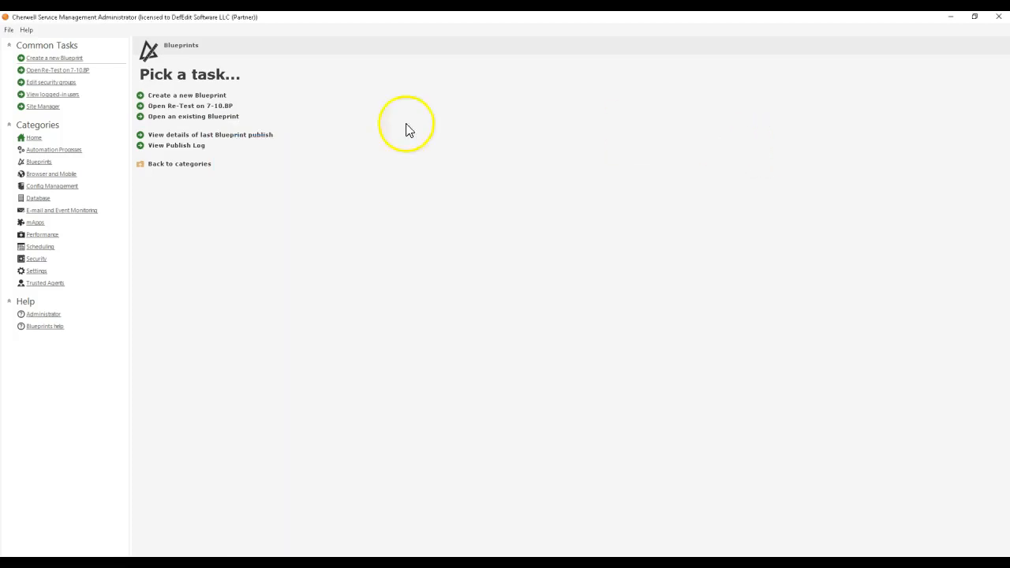
click(191, 95)
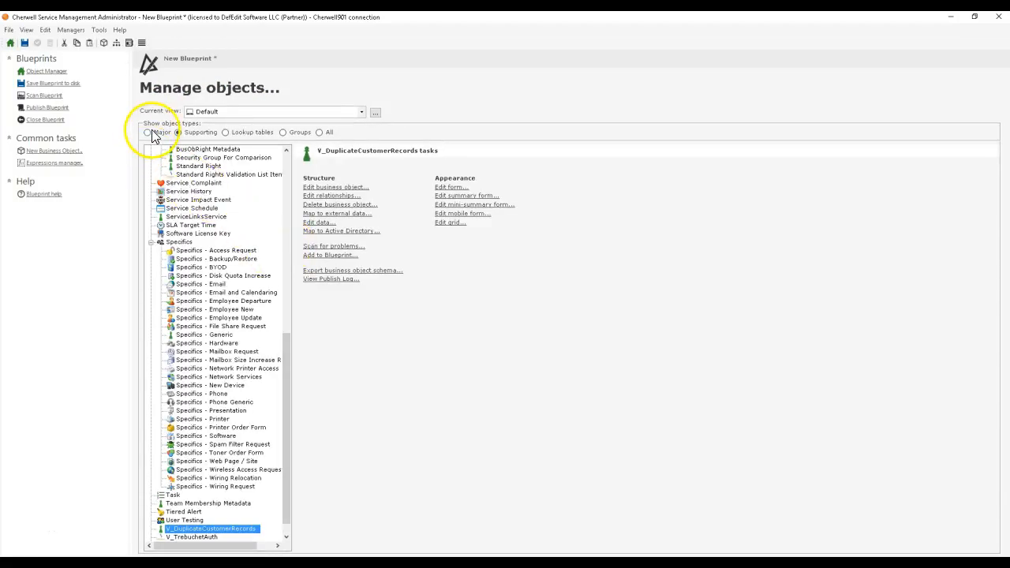
Show the major objects and add Customer to the Blueprint with its associated relationships, forms, grids and arrangements.
click(148, 133)
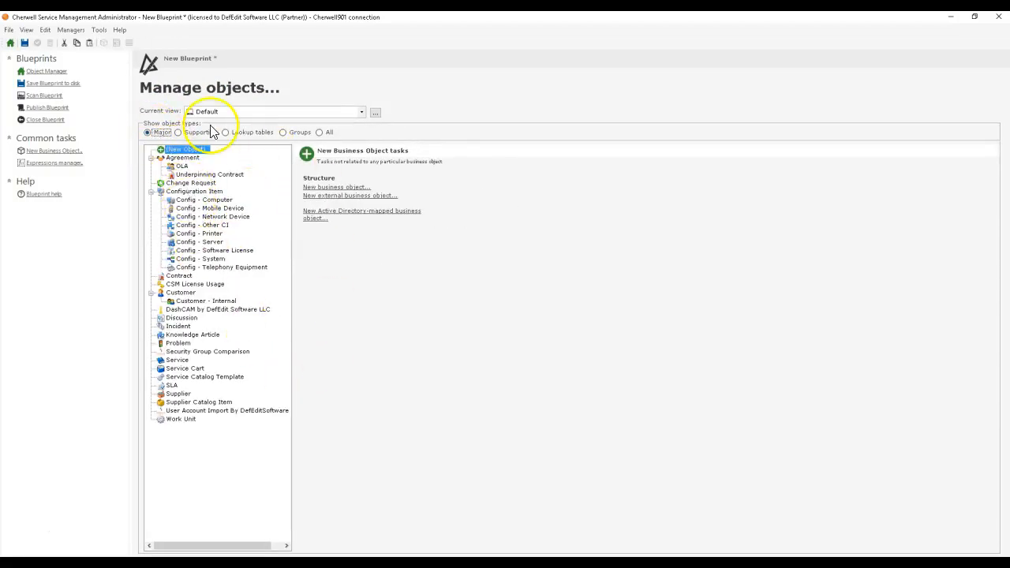
click(181, 294)
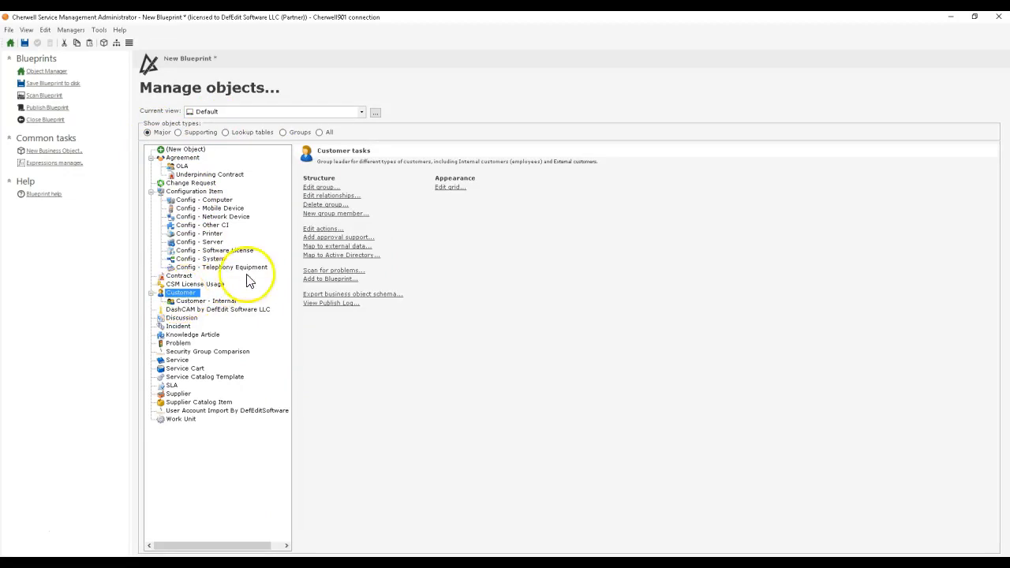
click(334, 281)
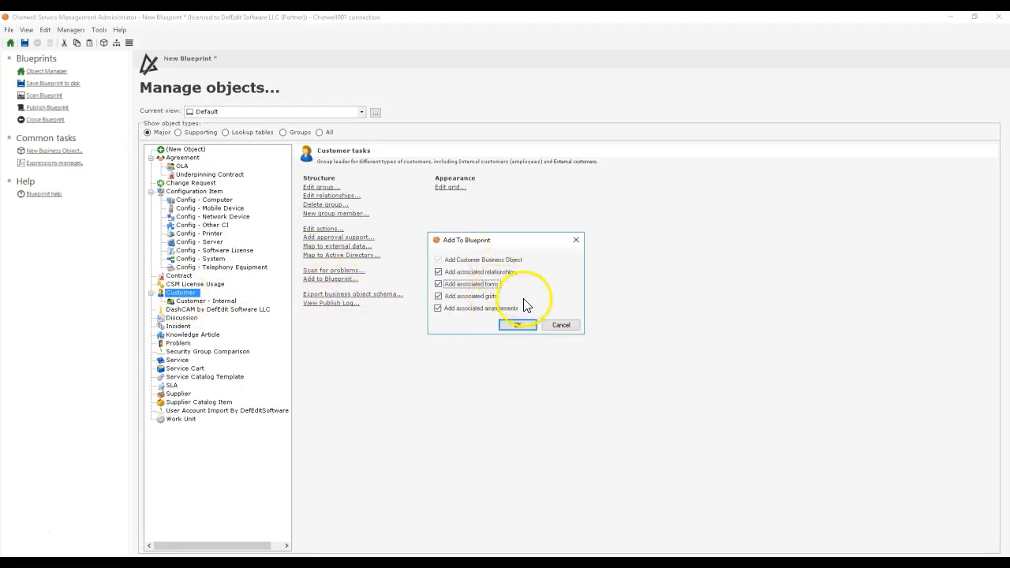
click(518, 325)
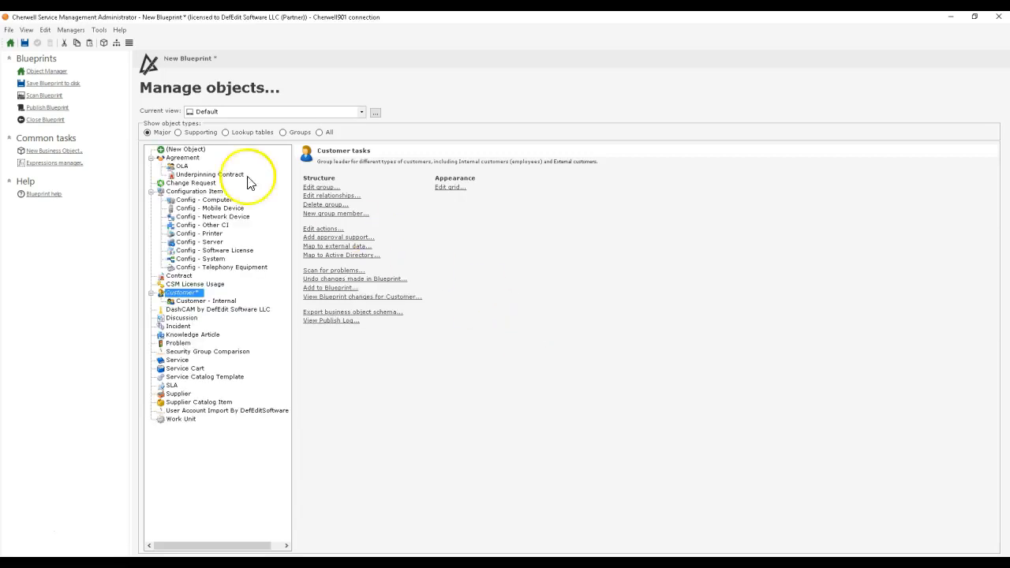
Review the Blueprint changes by business object for Customer and close the list without editing.
click(9, 29)
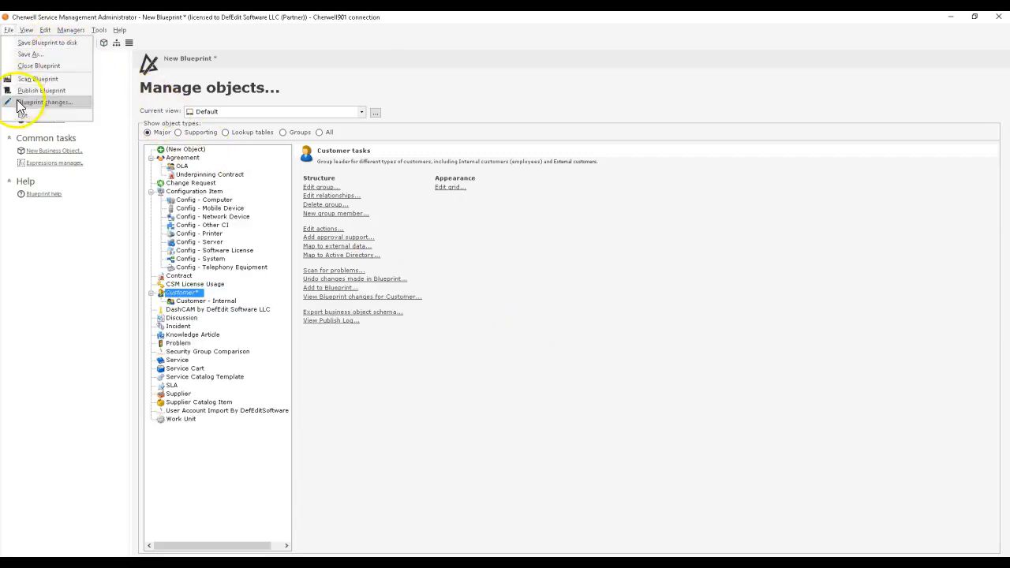
click(31, 101)
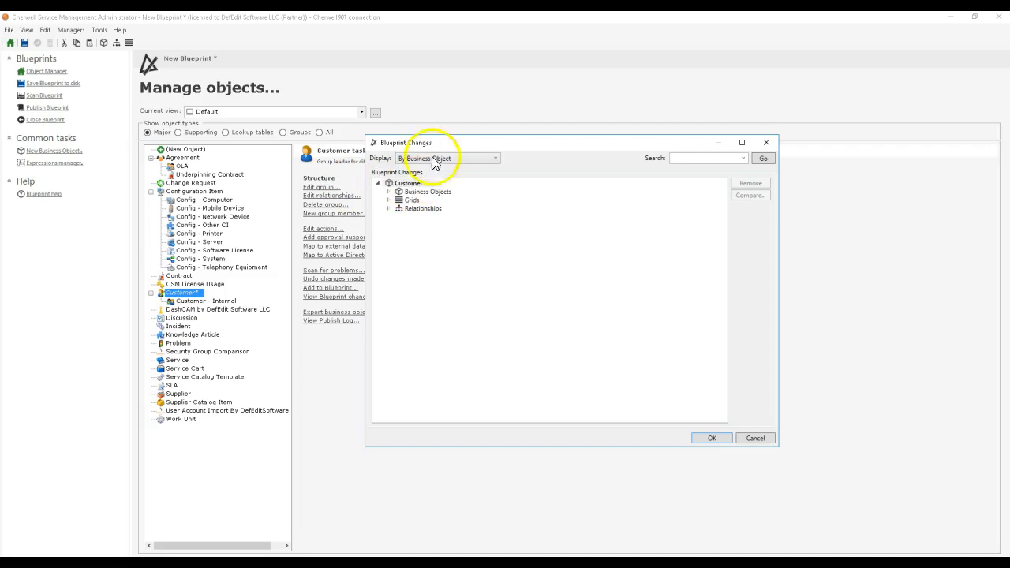
drag(435, 142, 482, 103)
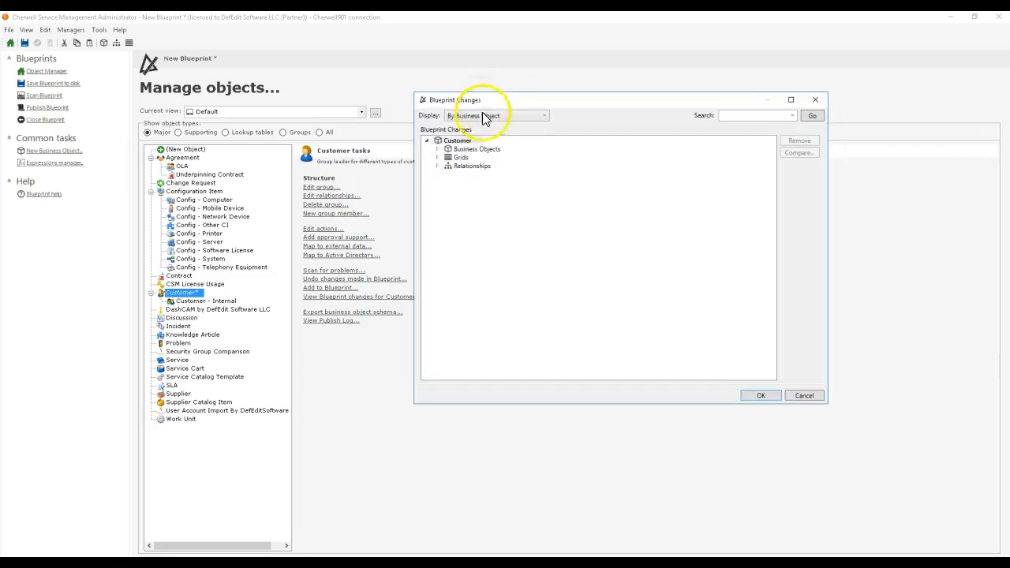
click(458, 141)
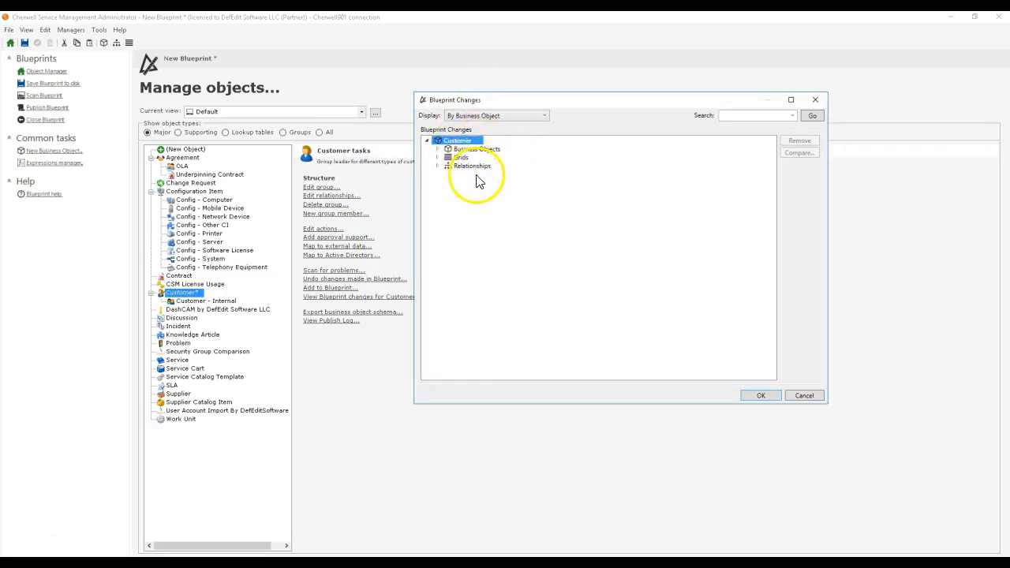
click(803, 395)
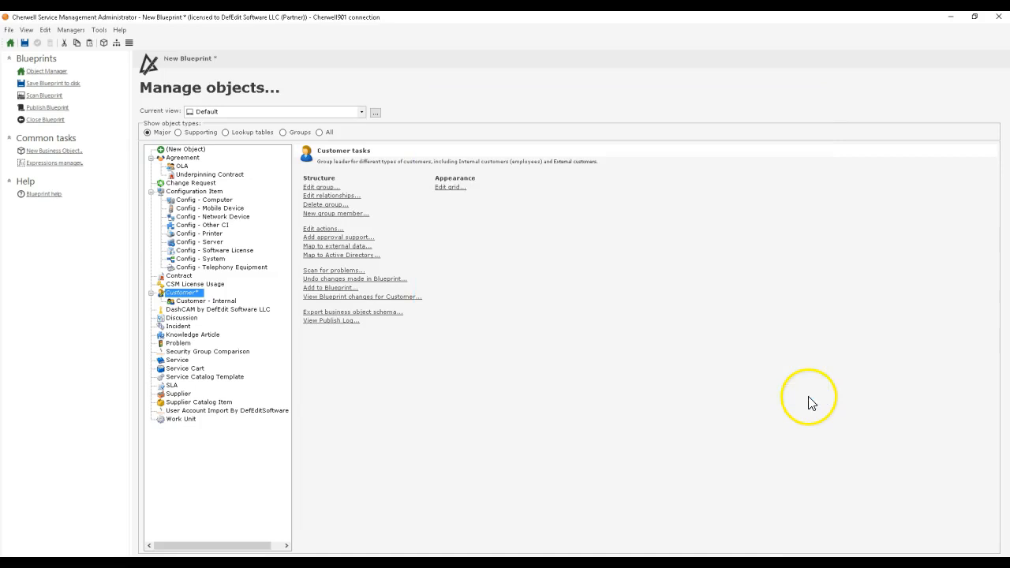
Open the Incident object's default form and place a label with the text "1" below the Call Source field.
click(178, 325)
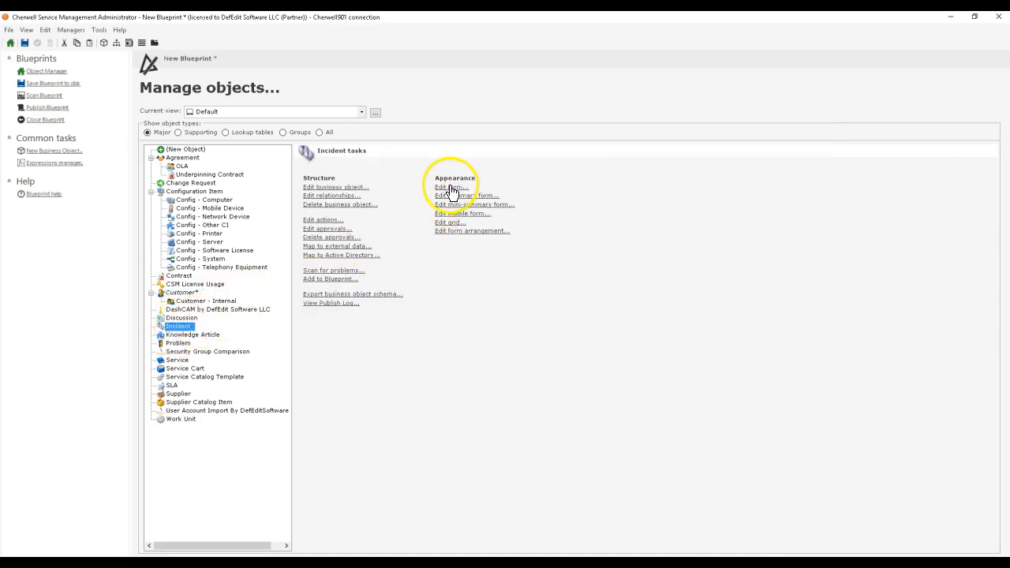
click(444, 187)
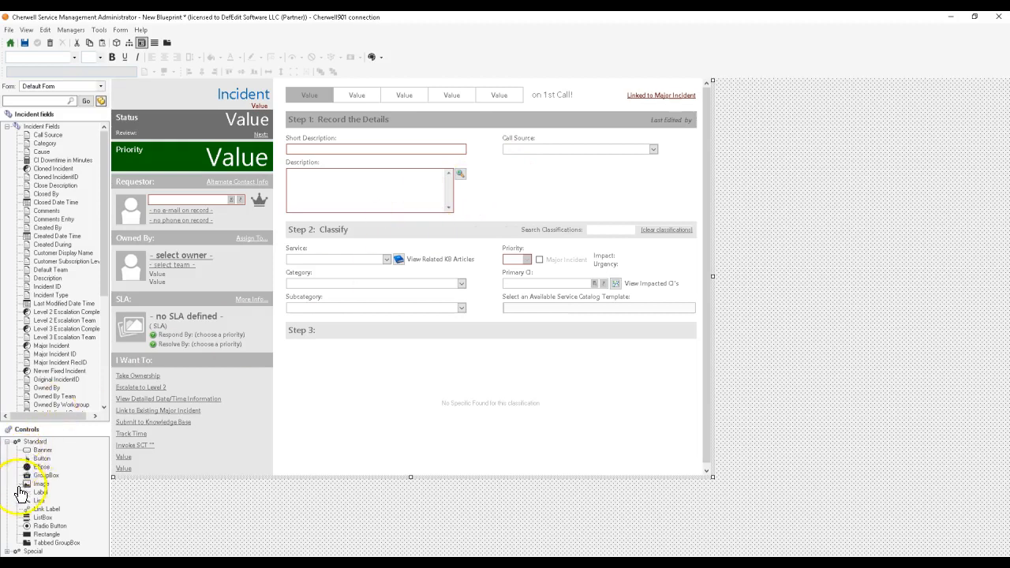
drag(41, 492, 514, 178)
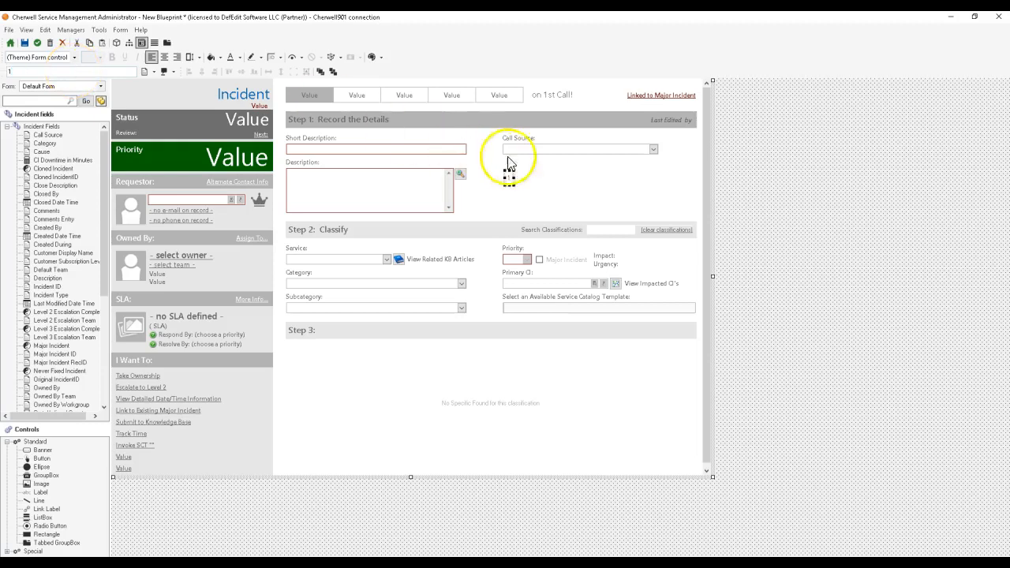
Format the "1" label in Segoe UI, size 20, bold.
click(74, 57)
drag(129, 68, 129, 108)
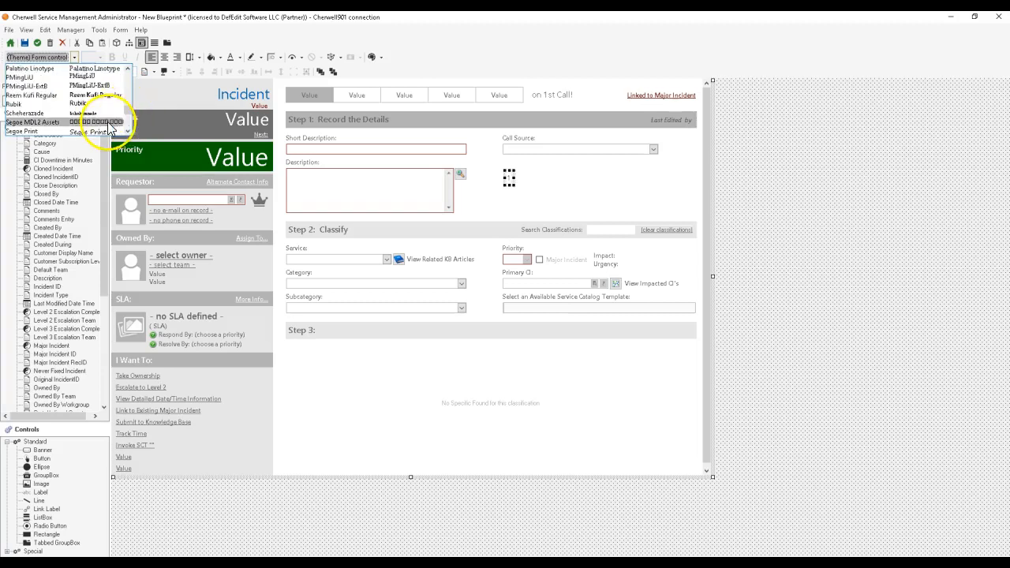
scroll(111, 123, down, 1)
click(104, 122)
click(101, 57)
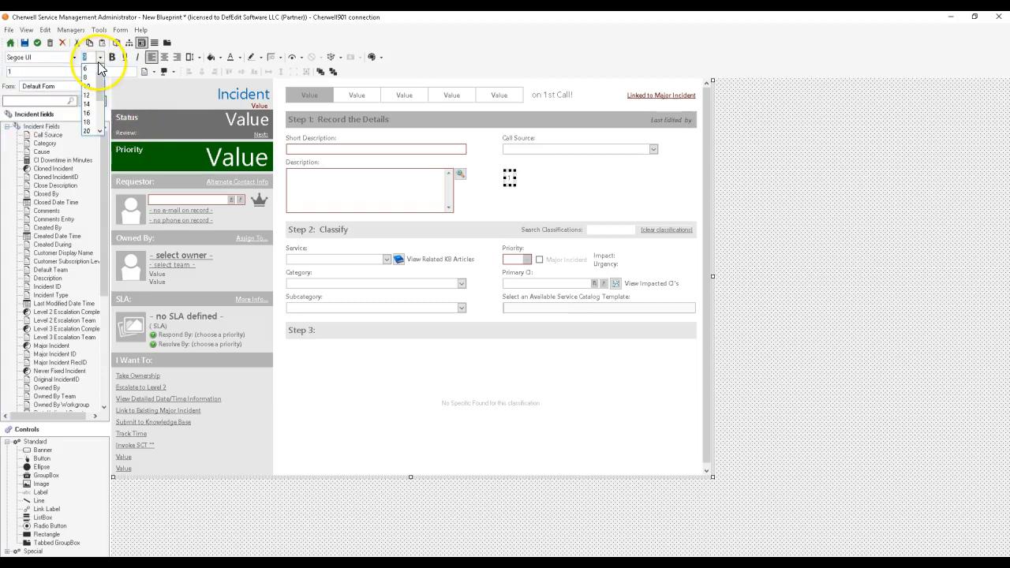
click(89, 139)
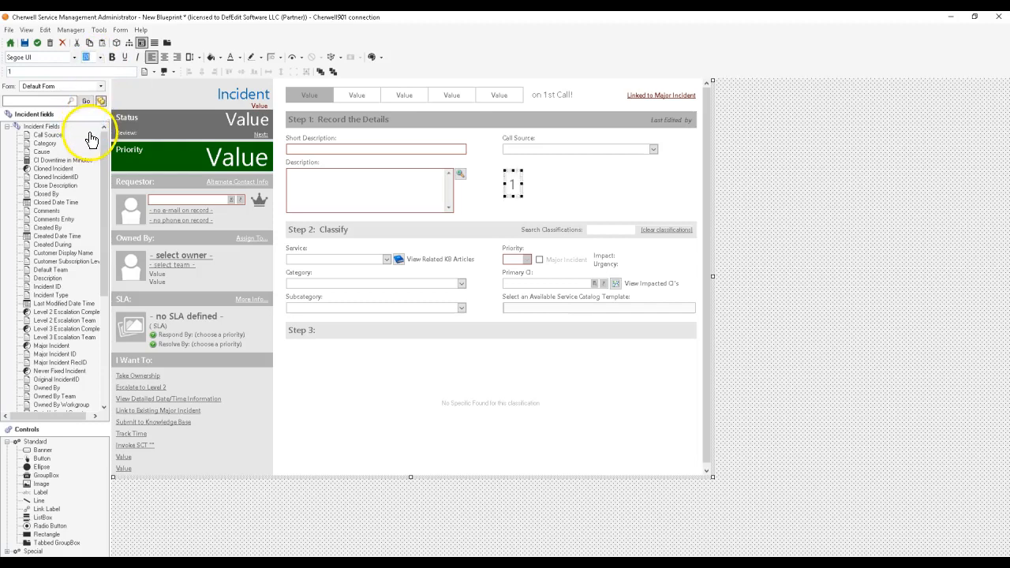
click(112, 57)
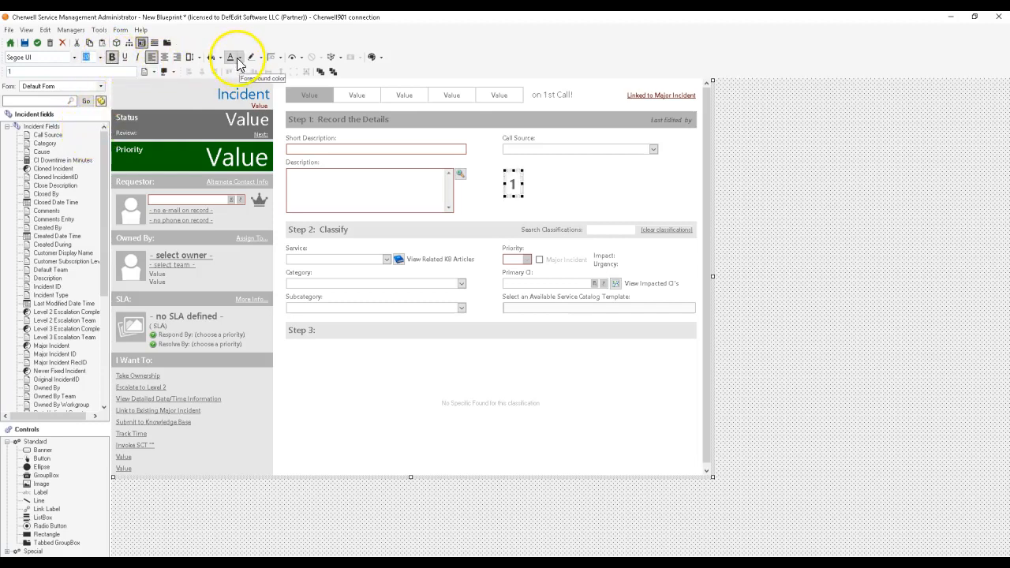
Set the "1" label's foreground color to the web color Red.
click(242, 58)
click(286, 92)
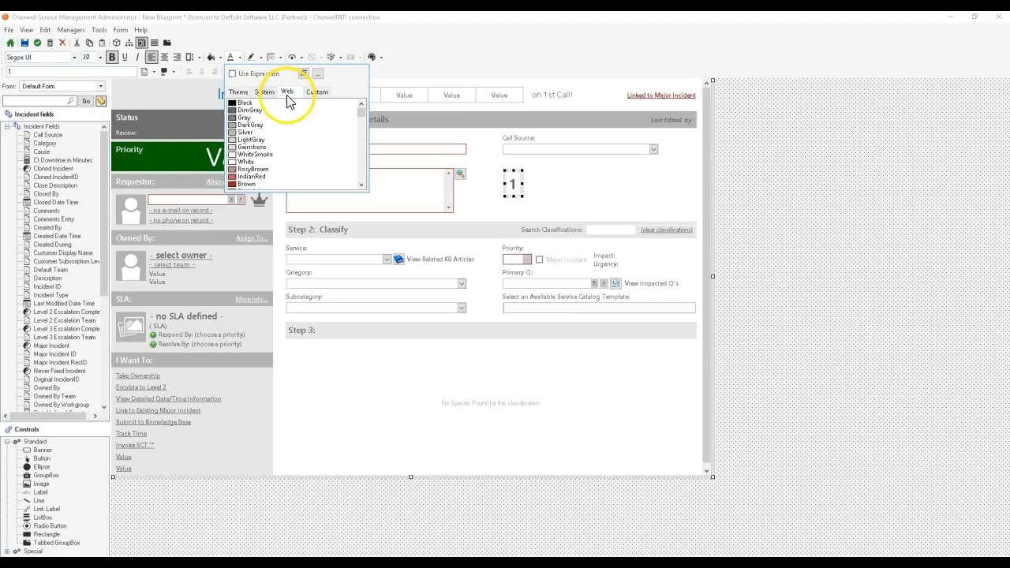
scroll(264, 162, down, 2)
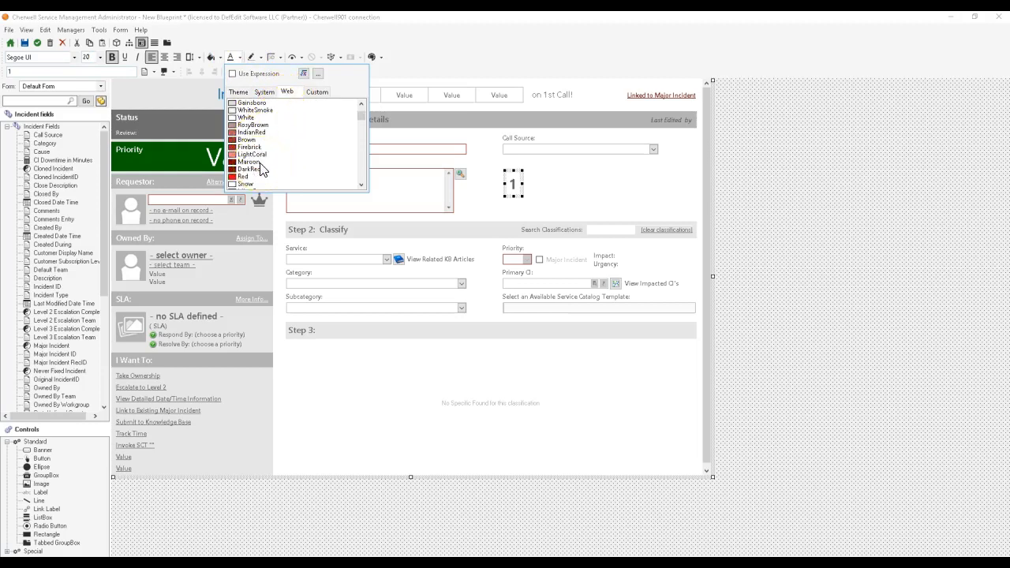
scroll(261, 170, down, 1)
click(248, 160)
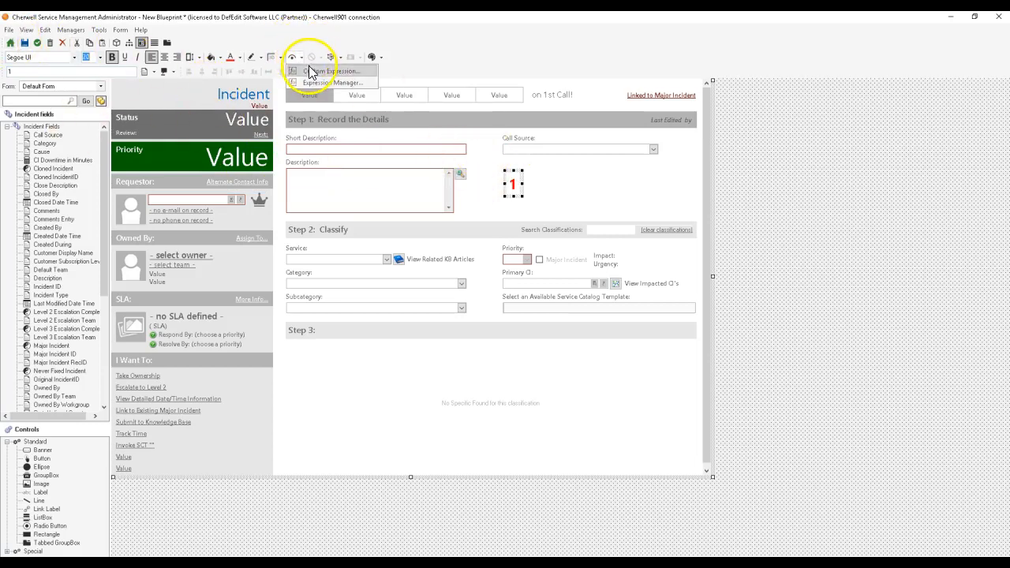
Attach a custom expression to the "1" label comparing an Incident field with the value 111111, and return to the object manager.
click(452, 234)
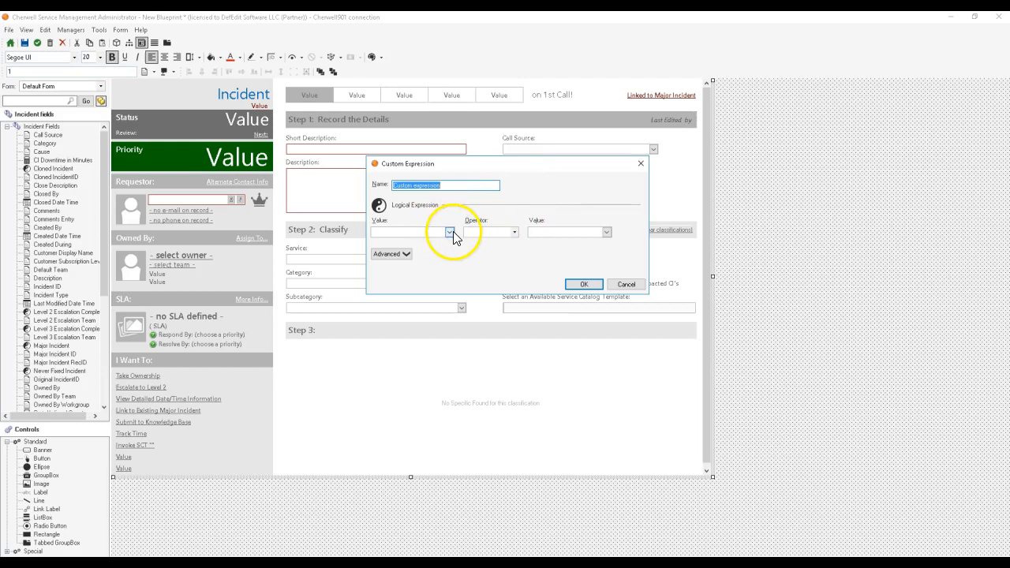
click(450, 232)
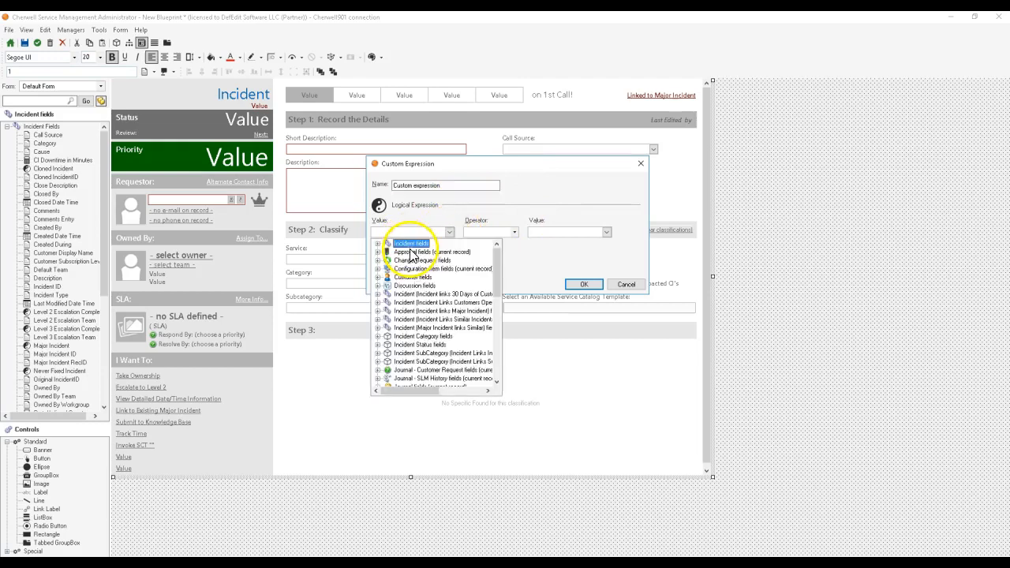
scroll(434, 268, down, 10)
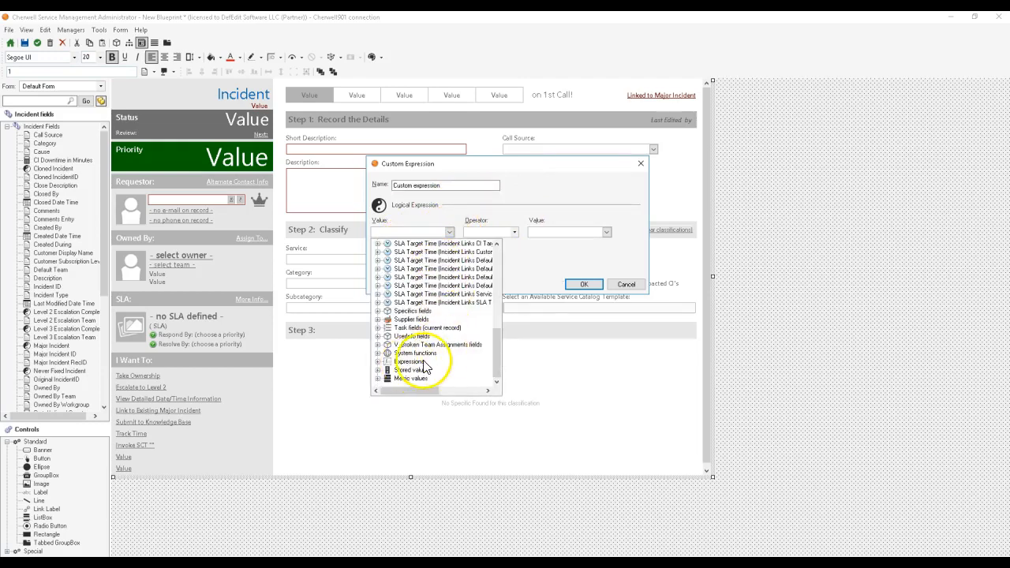
double_click(413, 353)
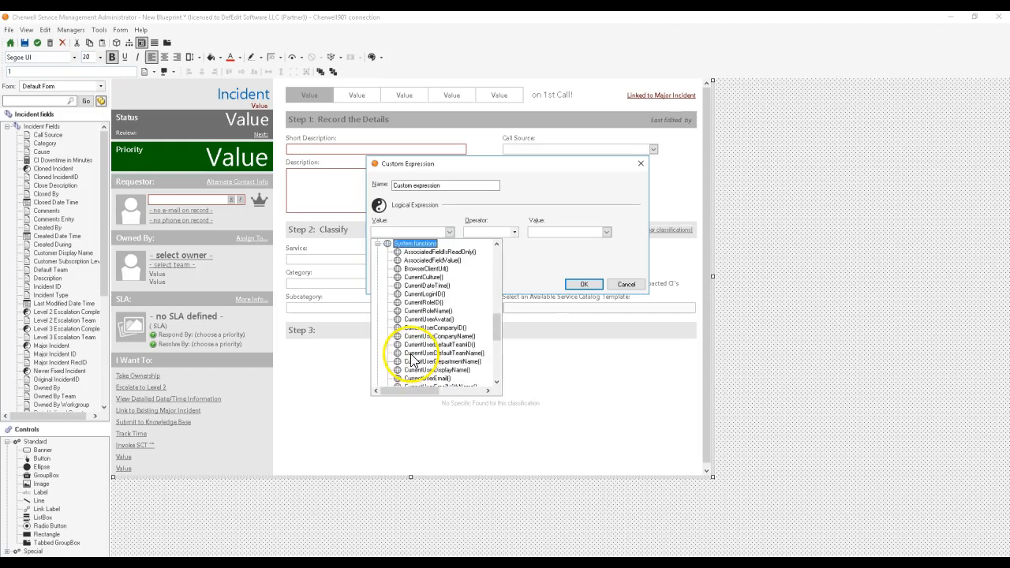
double_click(410, 244)
scroll(407, 292, up, 10)
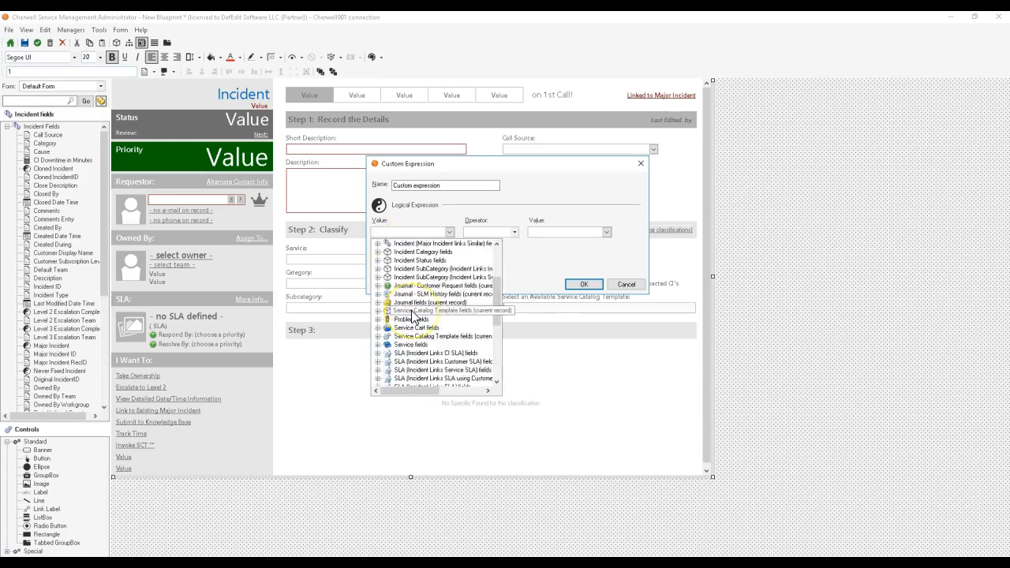
double_click(410, 244)
click(419, 252)
click(483, 232)
click(481, 245)
click(539, 232)
text(111111)
click(586, 284)
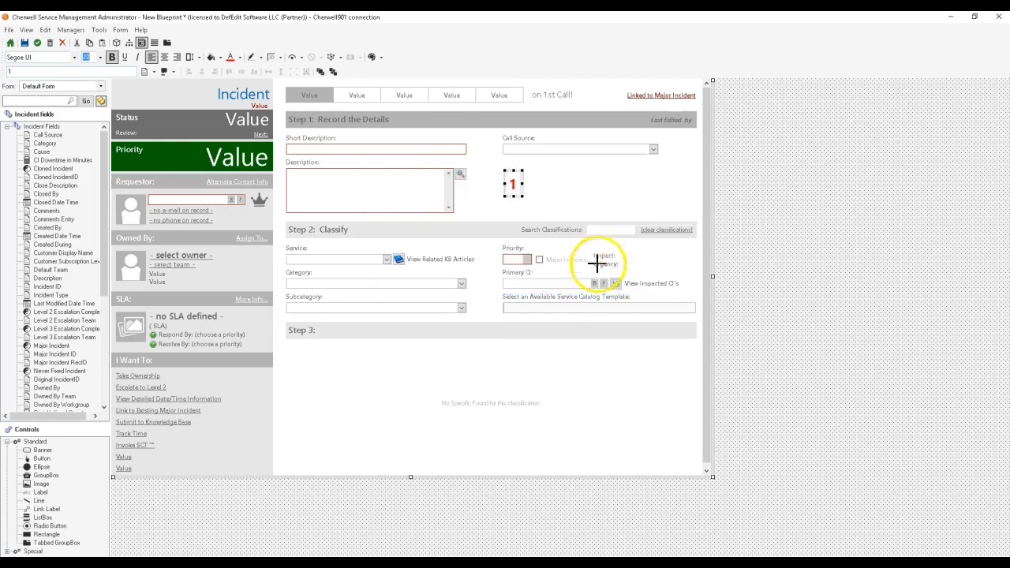
click(564, 199)
click(35, 39)
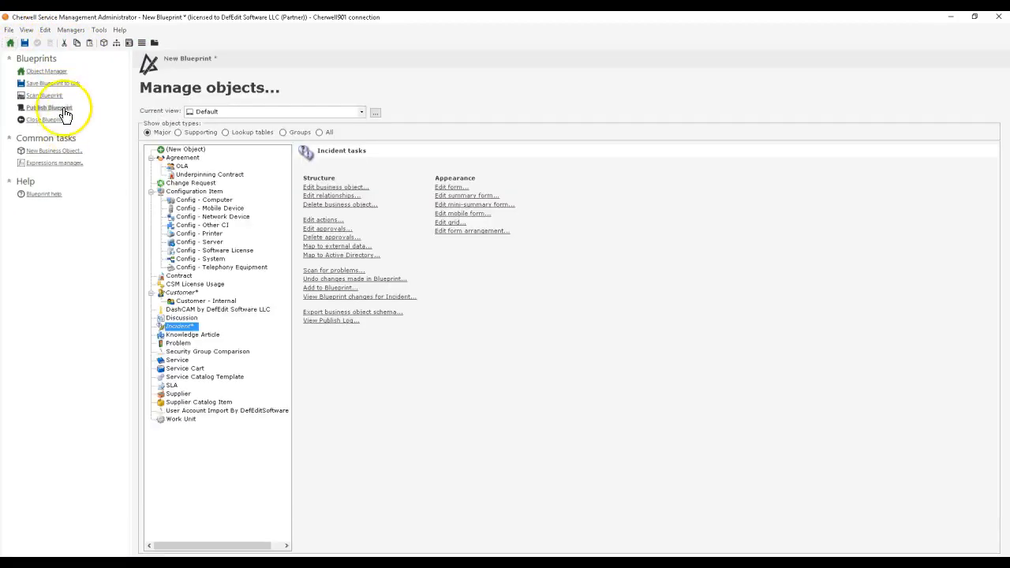
Start saving the Blueprint to disk and choose C:\Users\Administrator\Desktop\Blueprints as the destination folder.
click(61, 84)
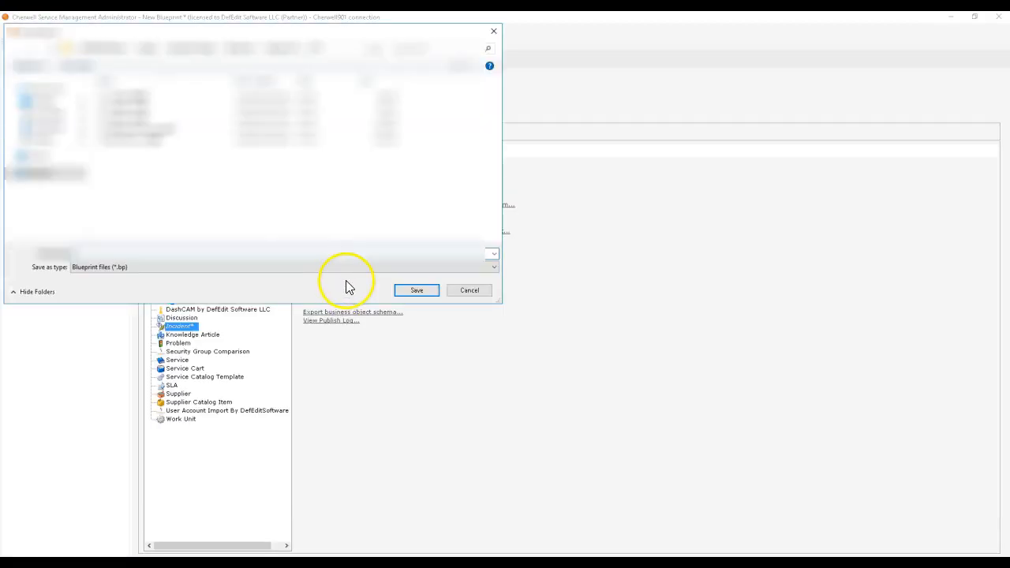
drag(242, 36, 581, 63)
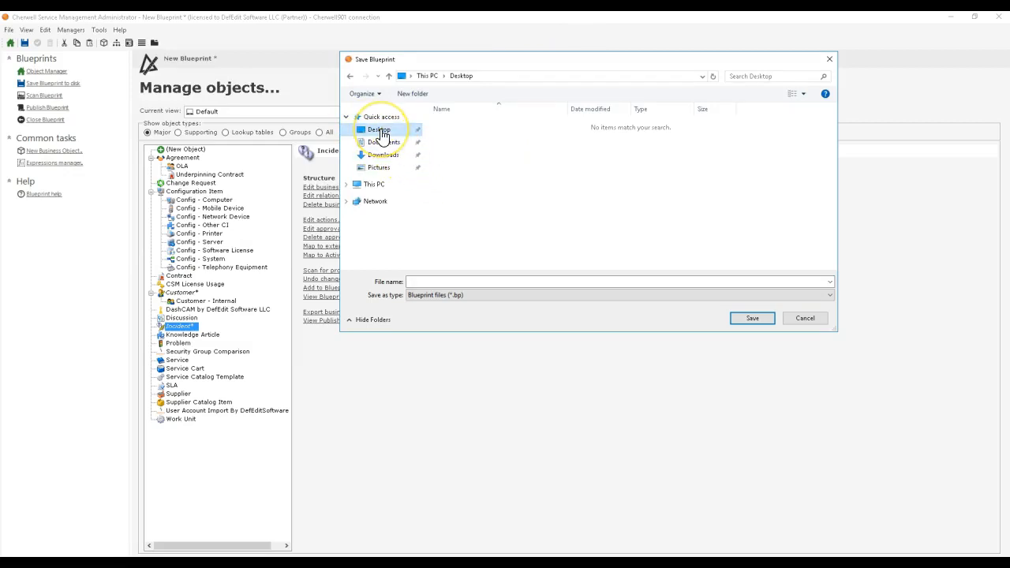
click(372, 186)
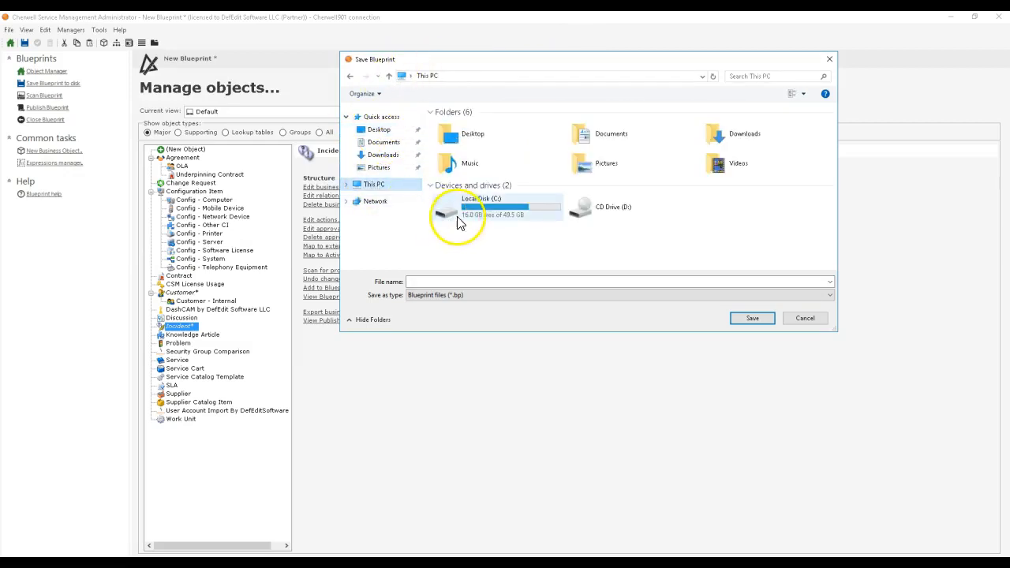
double_click(464, 208)
double_click(452, 175)
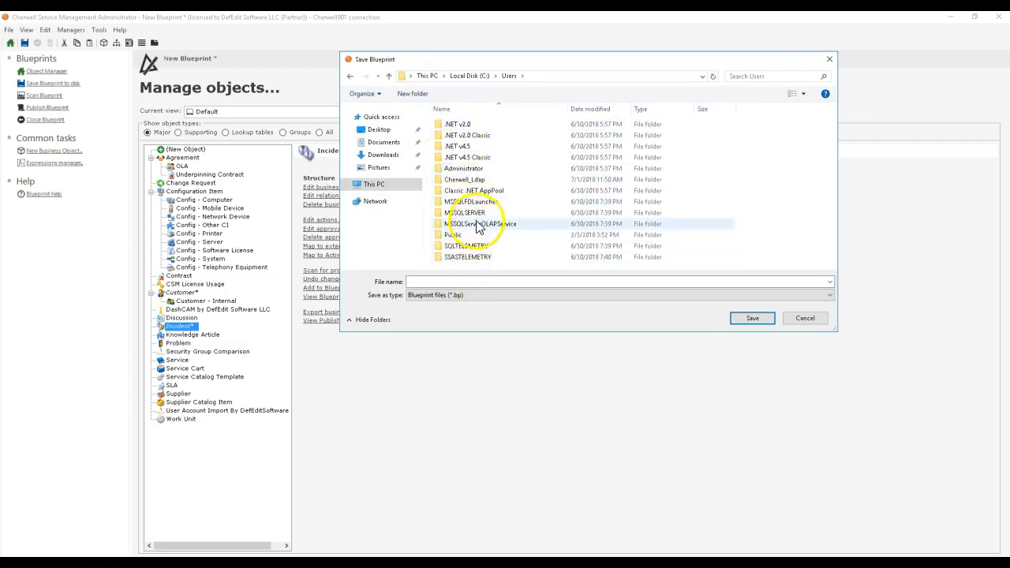
click(474, 168)
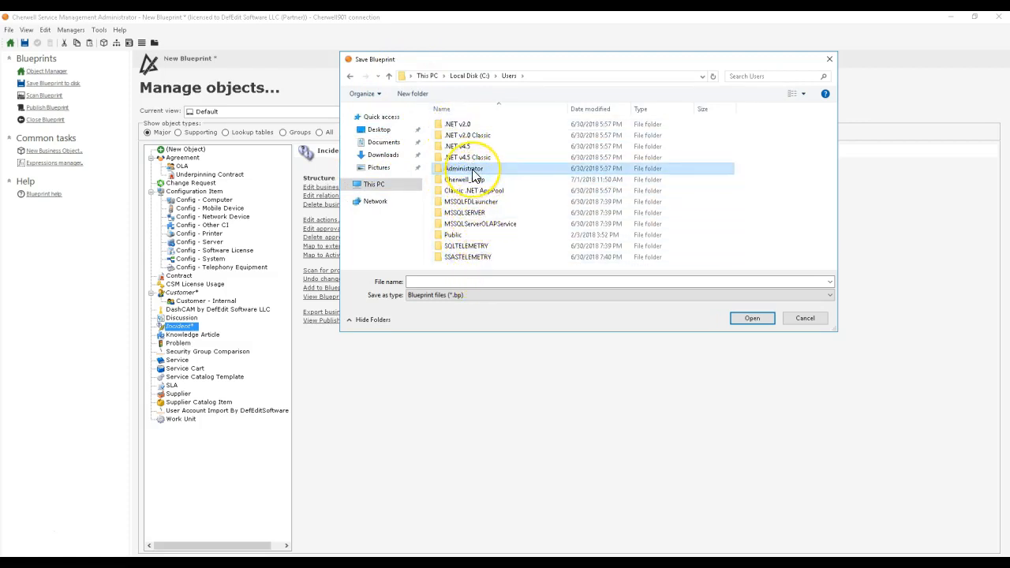
double_click(474, 175)
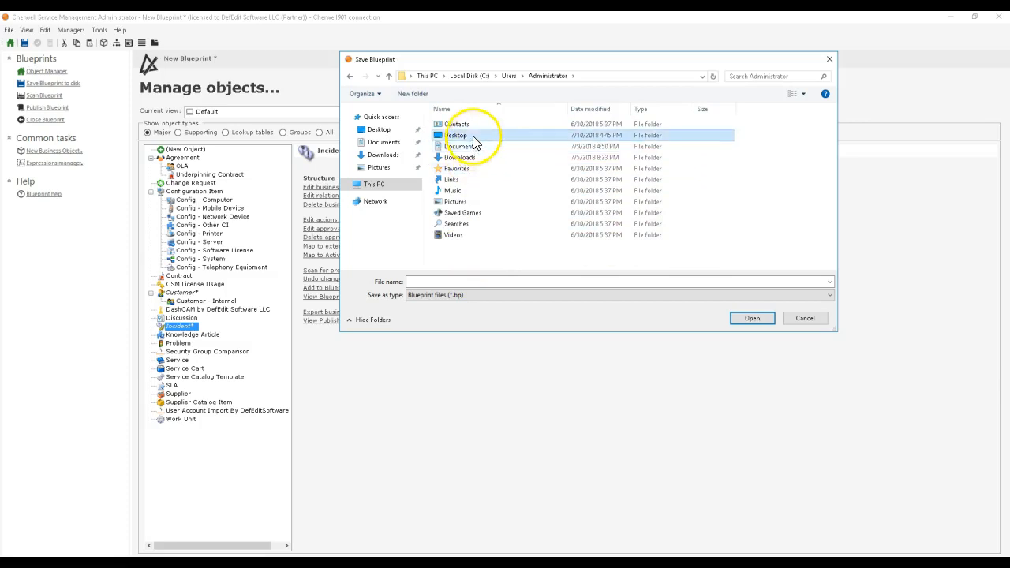
double_click(475, 138)
double_click(472, 127)
double_click(472, 127)
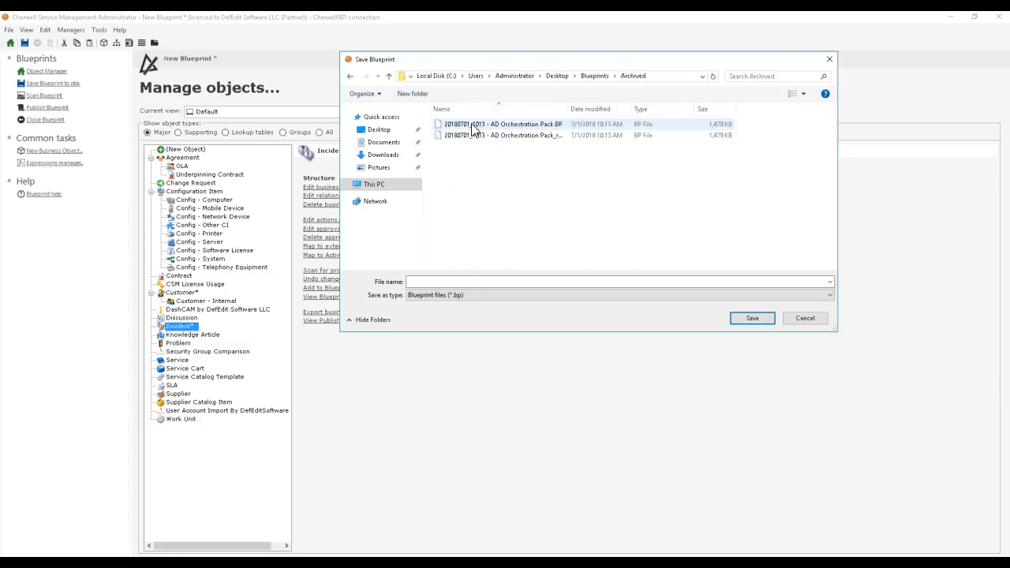
click(596, 77)
right_click(504, 158)
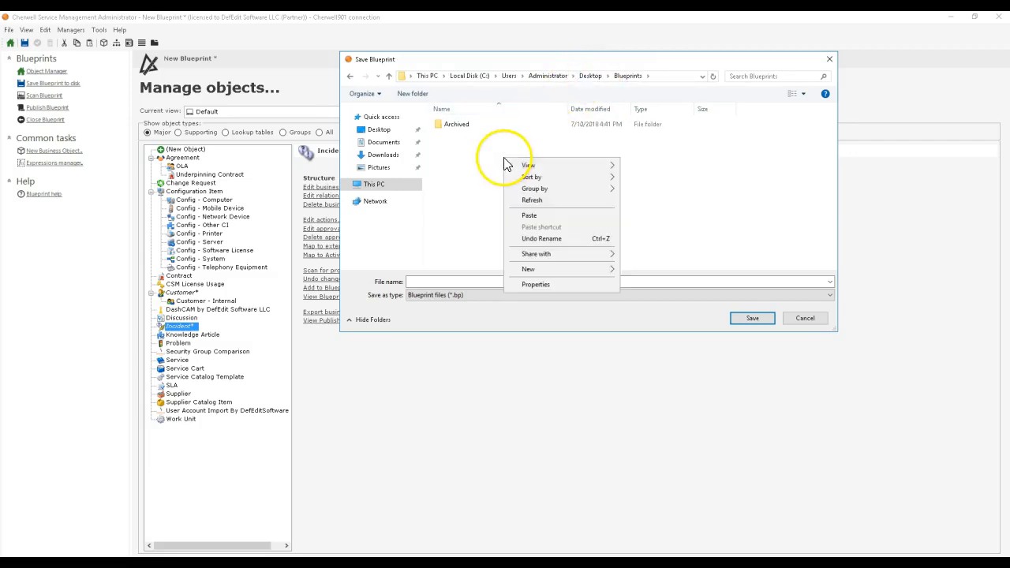
Save the Blueprint as "20180710_1649 - Customer and Incident Form" and publish it with a rollback Blueprint and no error scan.
click(434, 282)
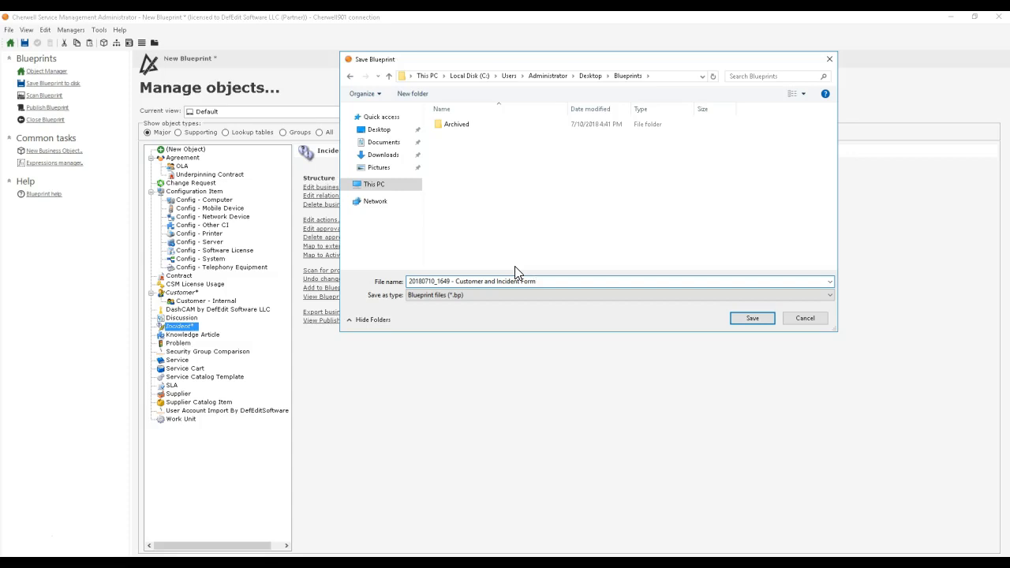
key(Return)
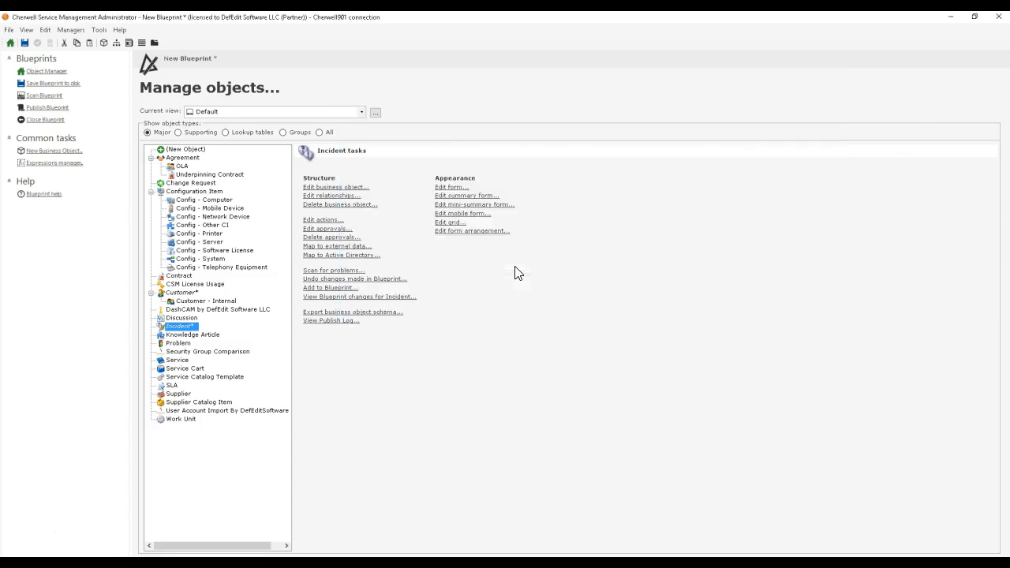
click(42, 108)
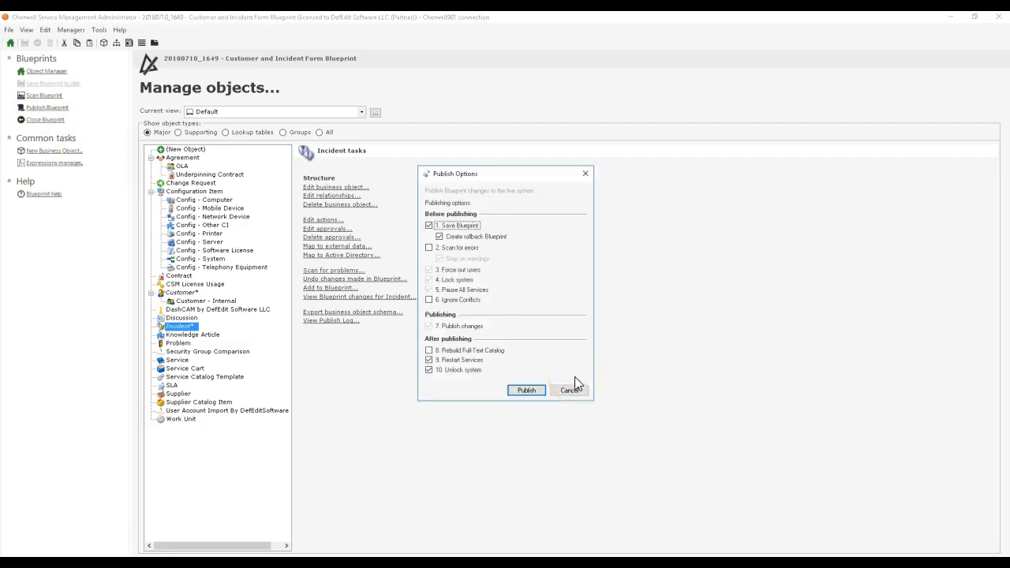
key(Return)
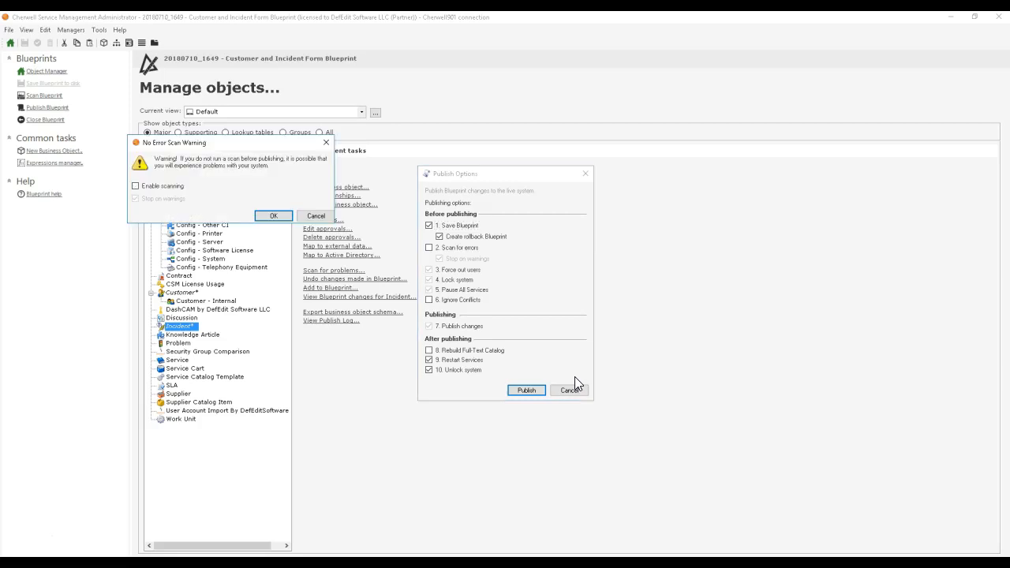
key(Return)
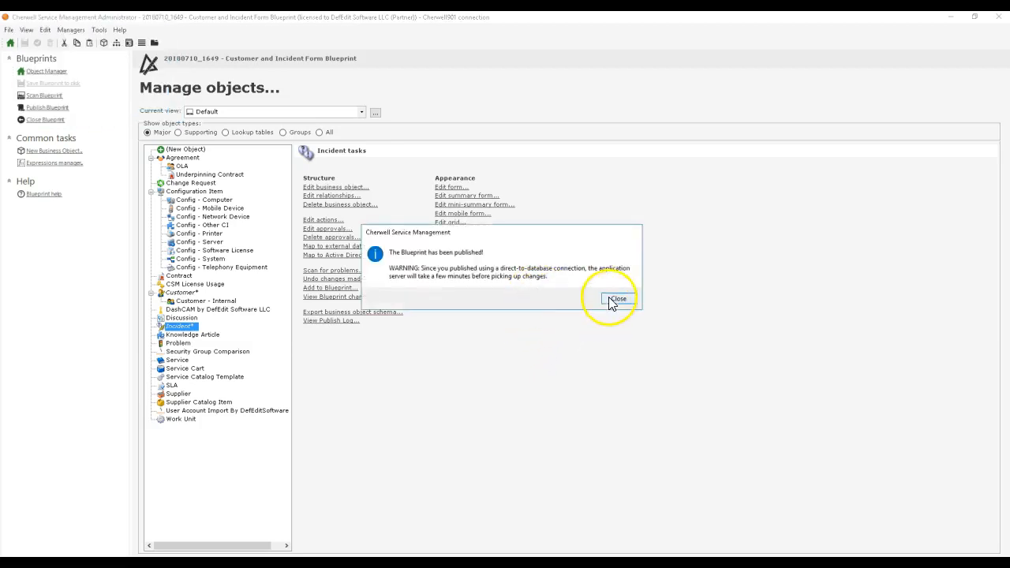
click(616, 299)
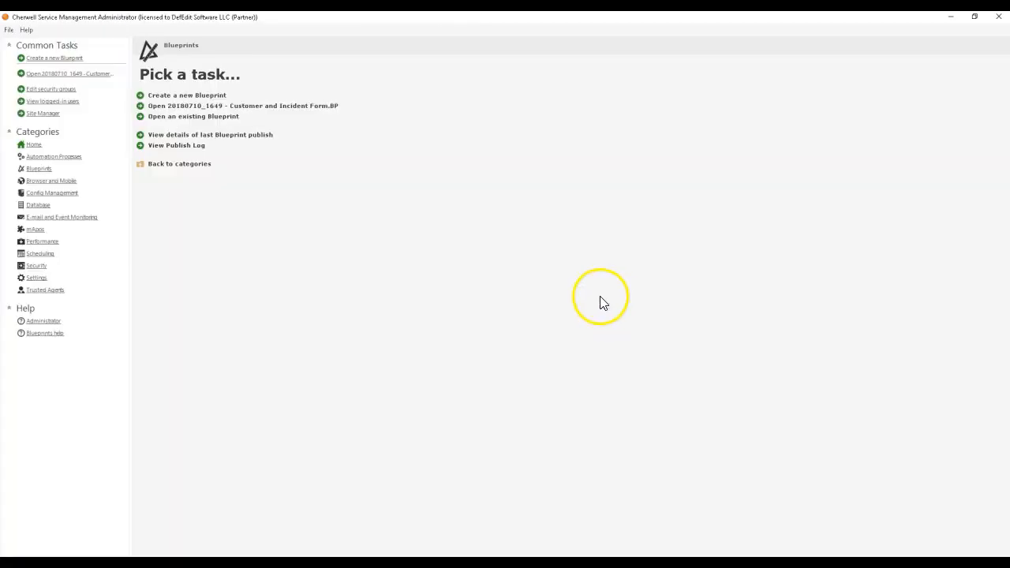
Create a new Blueprint and add the Knowledge Article object with its associated relationships, forms, grids and arrangements.
click(207, 97)
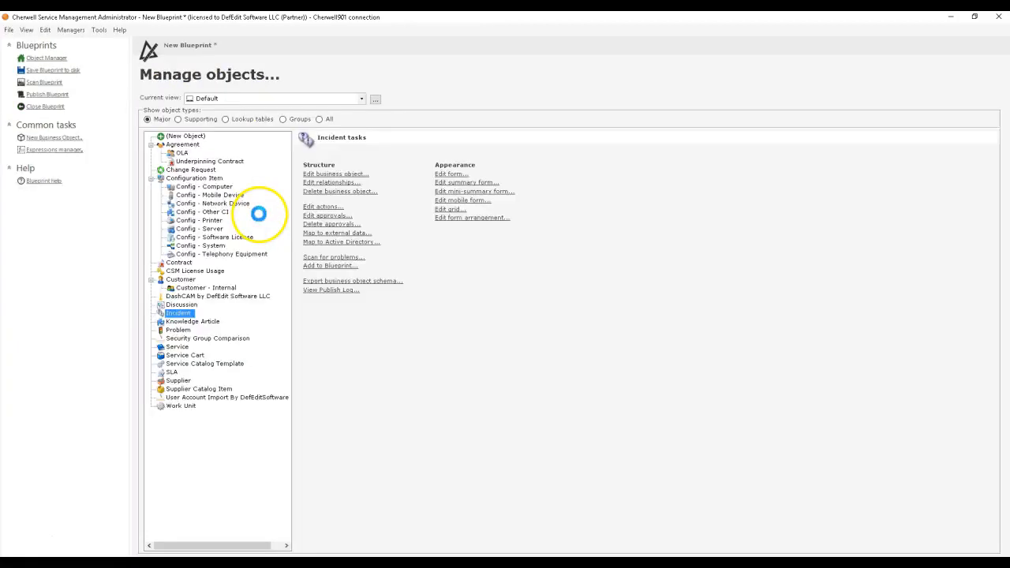
click(190, 334)
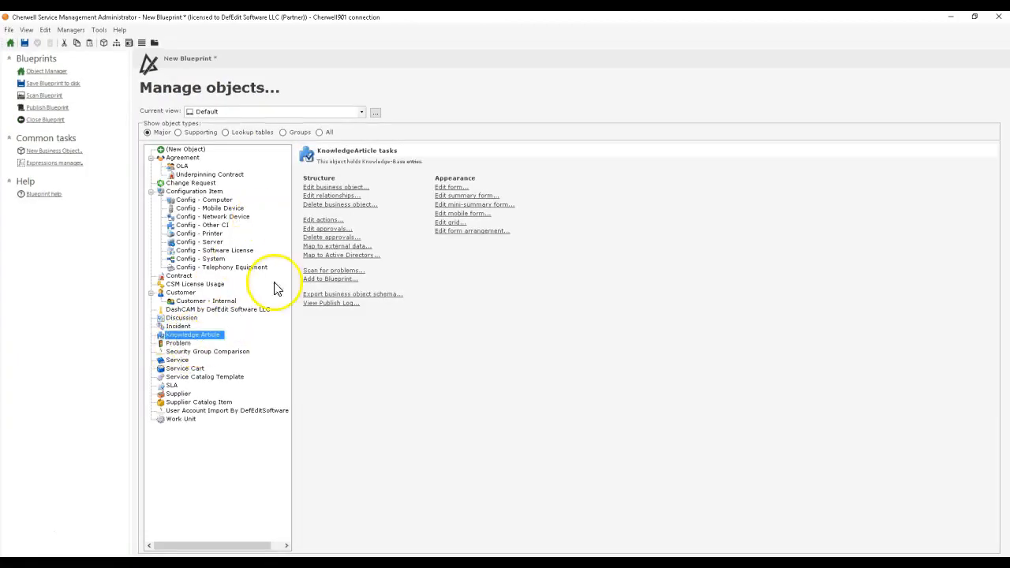
click(329, 279)
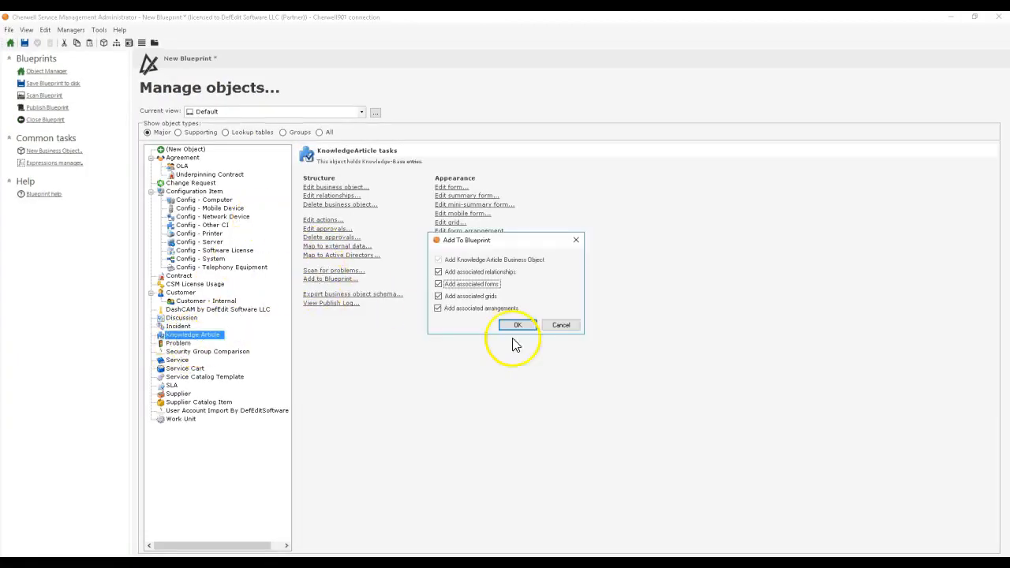
click(518, 325)
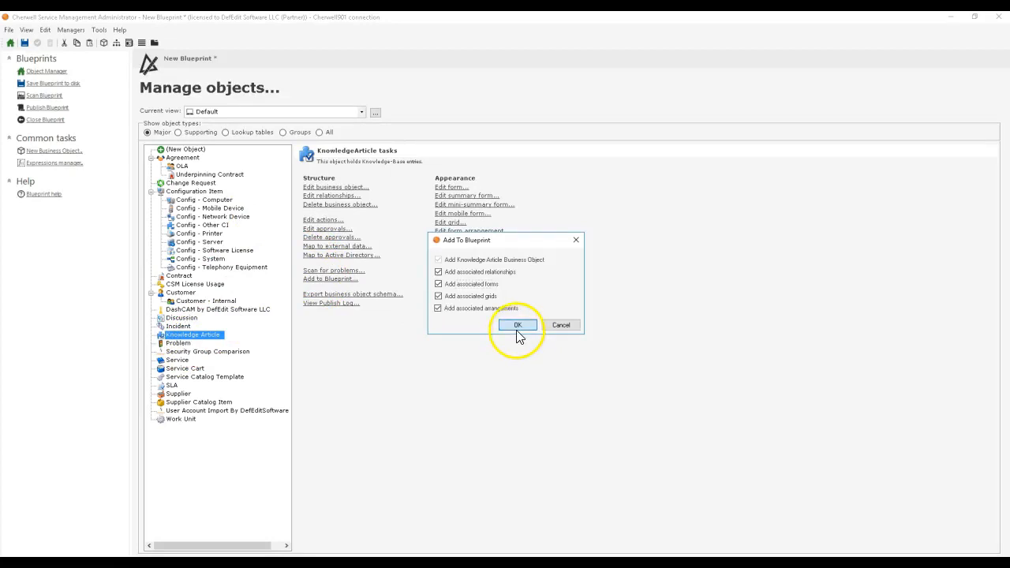
Change the red label's text to "2" on the Incident object's default form and return to the object manager.
click(179, 326)
click(453, 187)
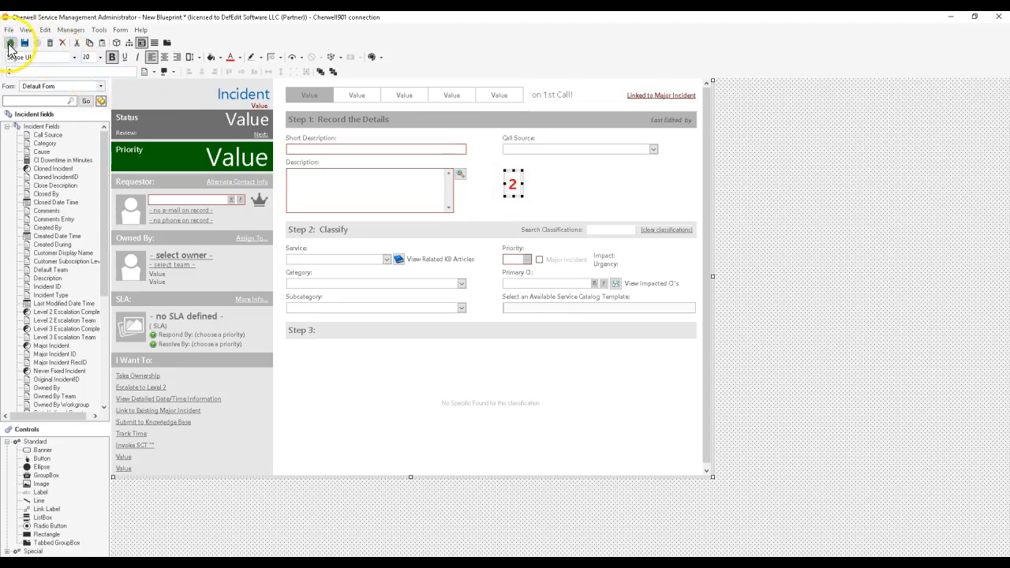
click(11, 43)
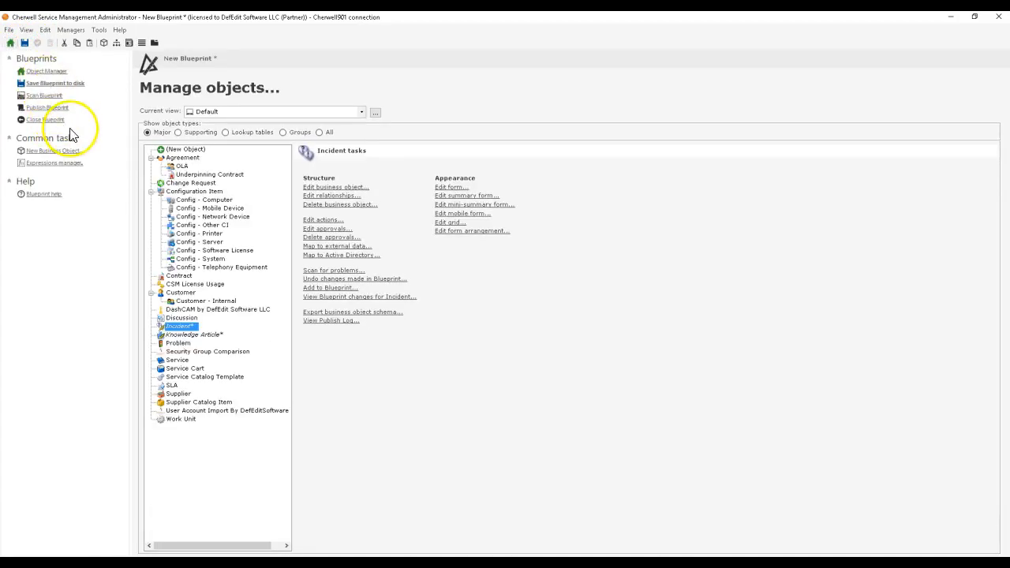
Save the Blueprint to the Blueprints folder as "20180710_1650 - Knowledge and Incident Form".
text(2018071)
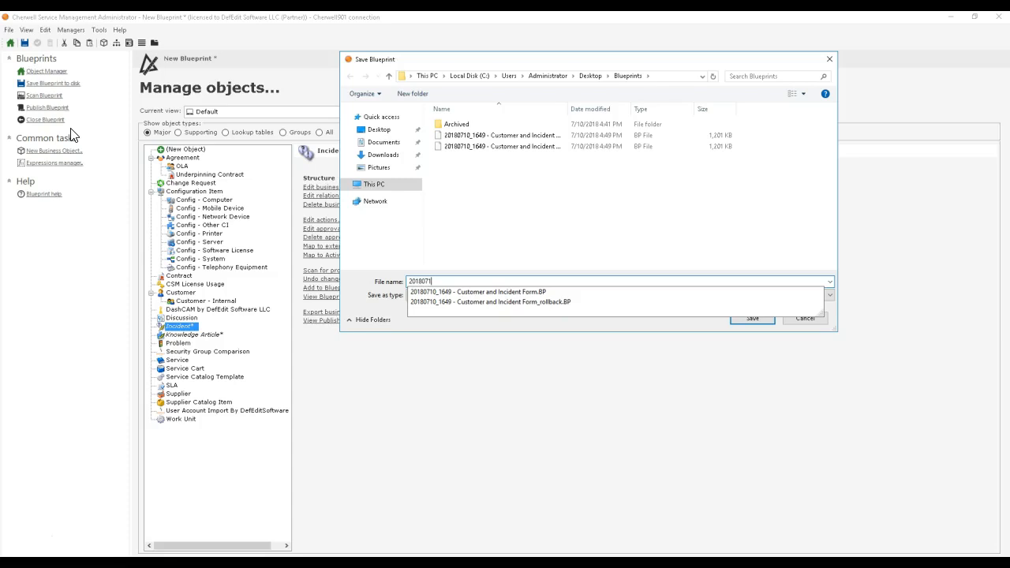
text(0_1650 - Knowledge and)
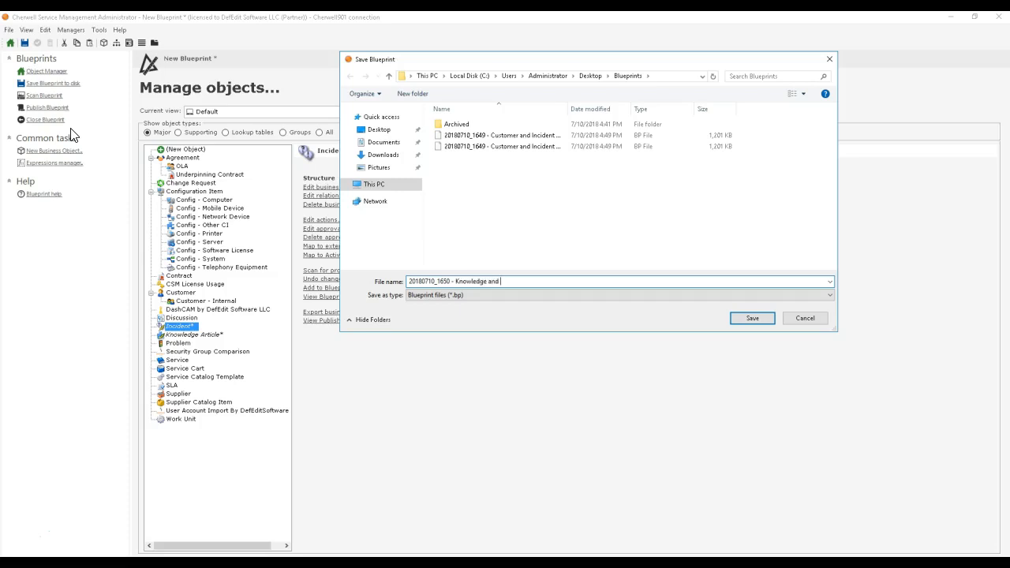
text(rm Blueprint)
key(Return)
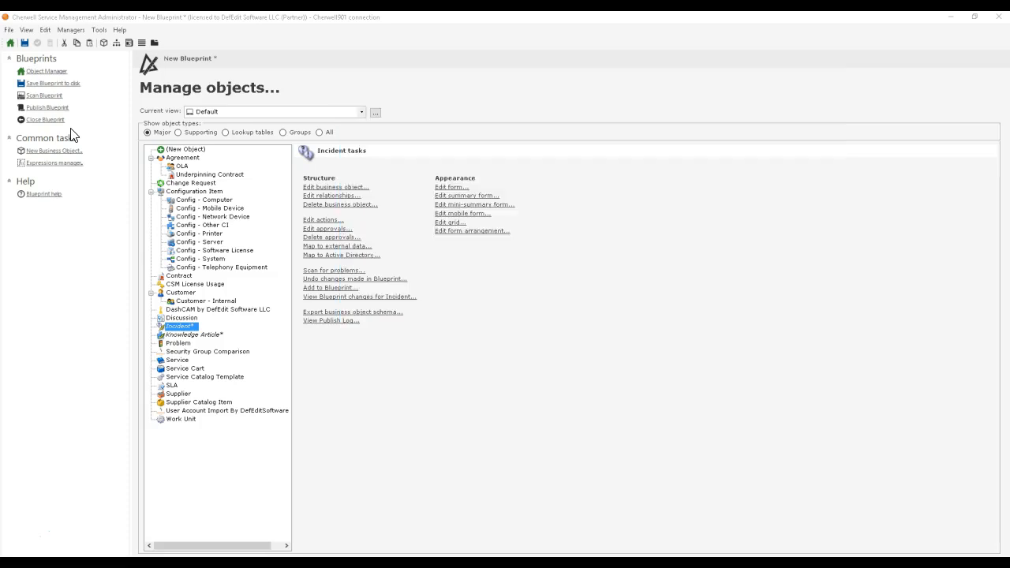
Publish the Knowledge and Incident Form Blueprint to the live system with the default publishing options.
click(48, 109)
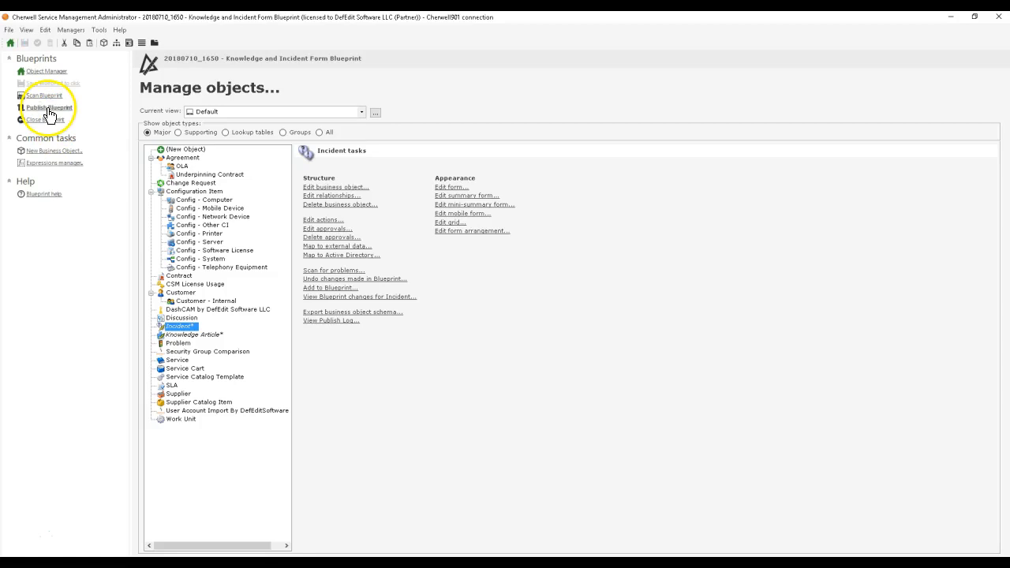
key(Return)
key(Return)
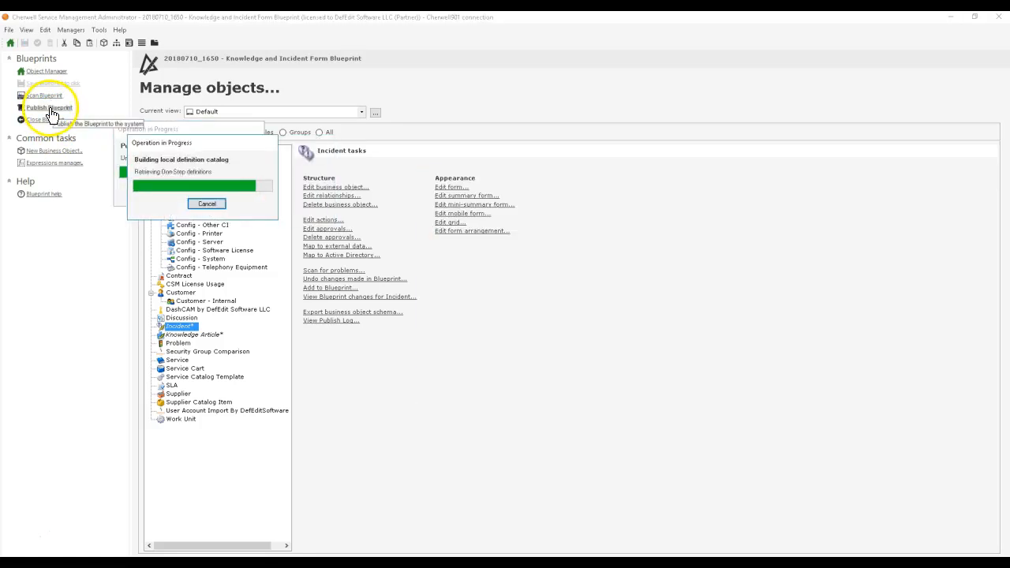
key(Return)
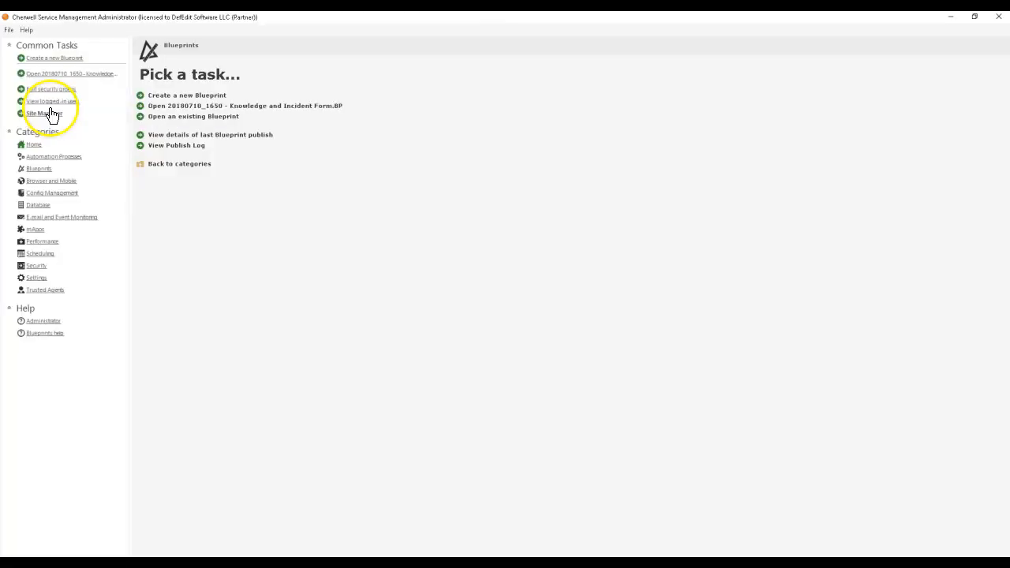
Create a new Blueprint and add the Change Request object to it.
click(178, 95)
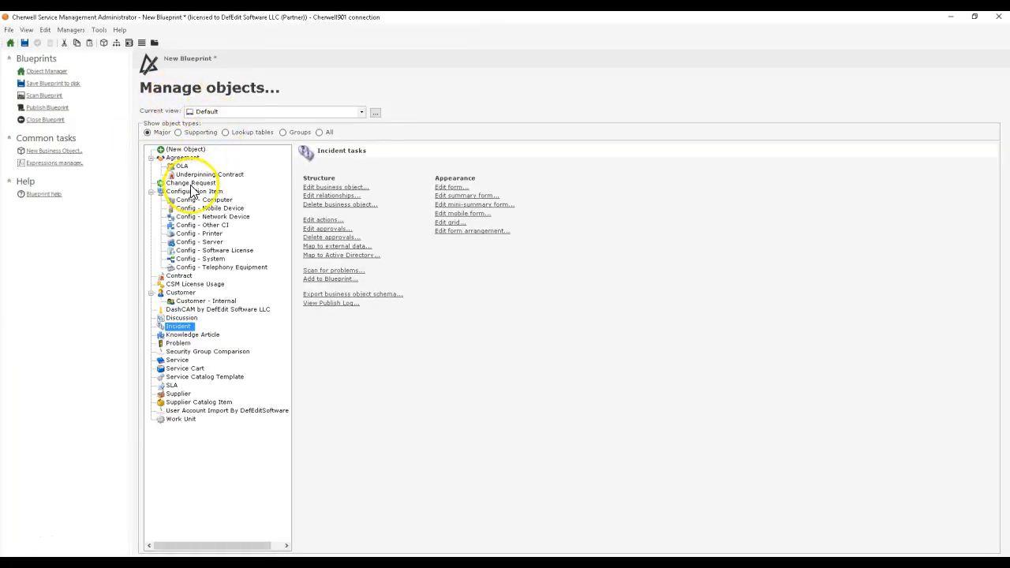
click(191, 184)
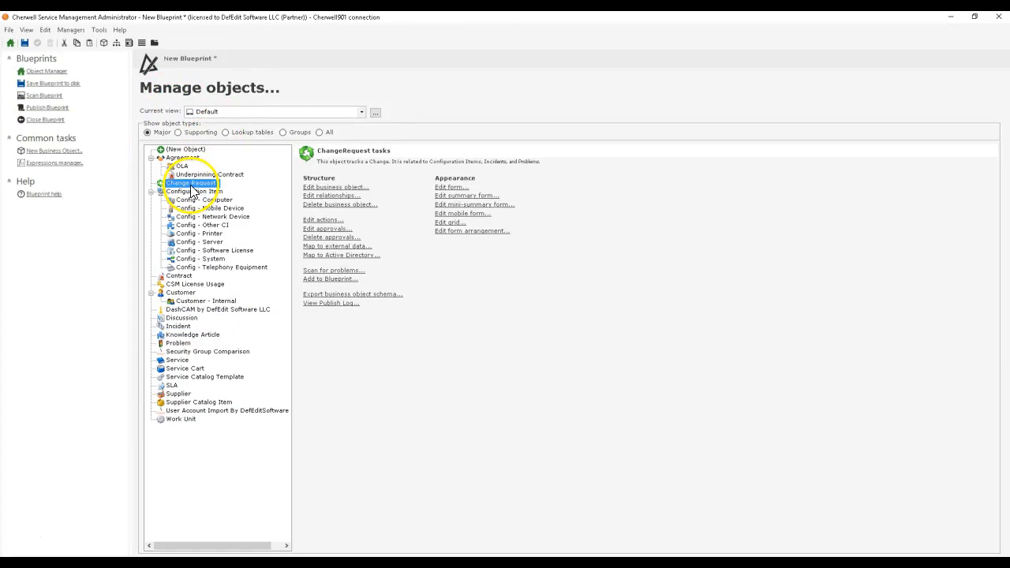
click(332, 279)
click(518, 325)
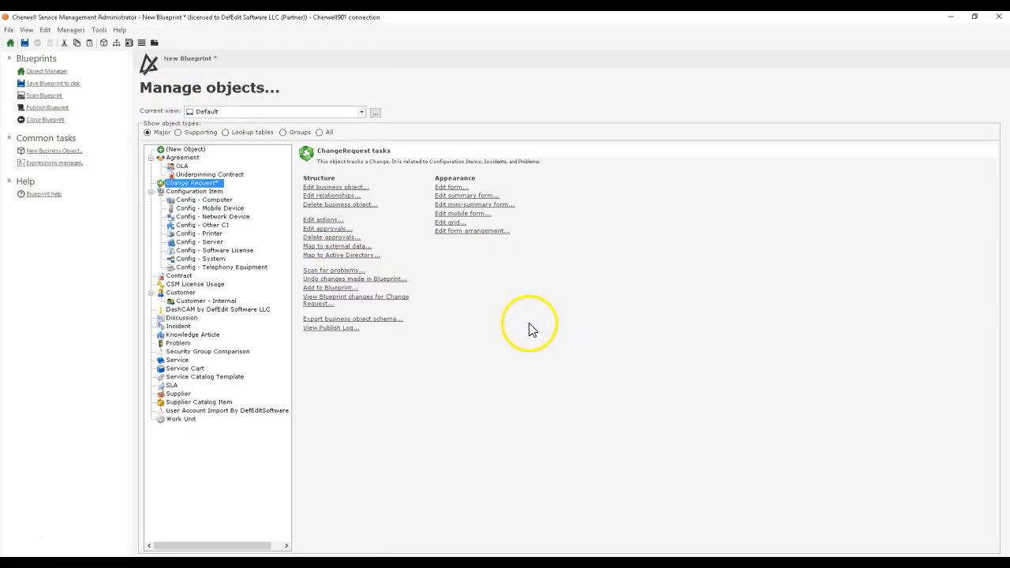
Change the text of the red label on the Incident object's default form and return to the object manager.
click(187, 333)
click(184, 326)
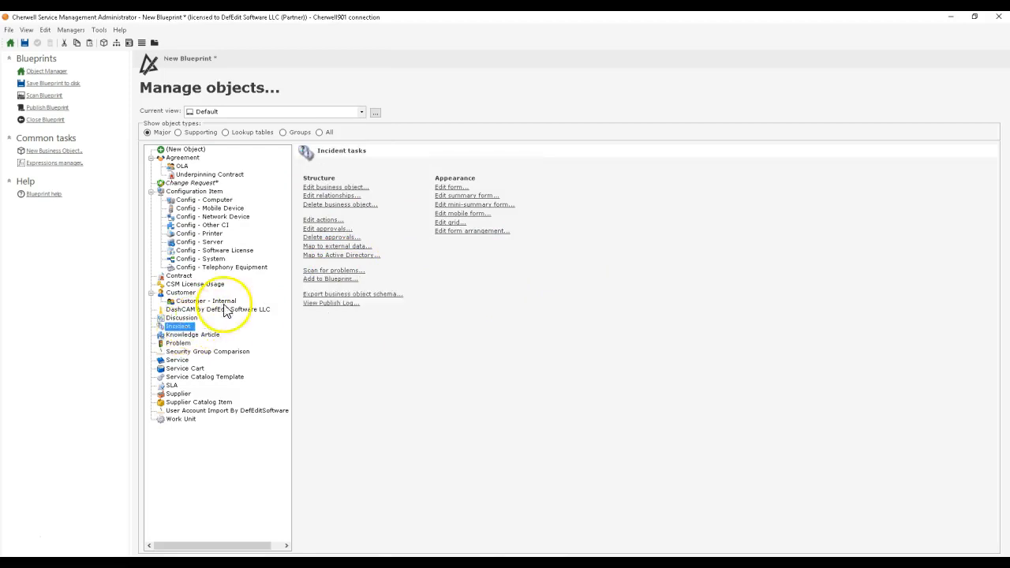
click(442, 187)
click(513, 183)
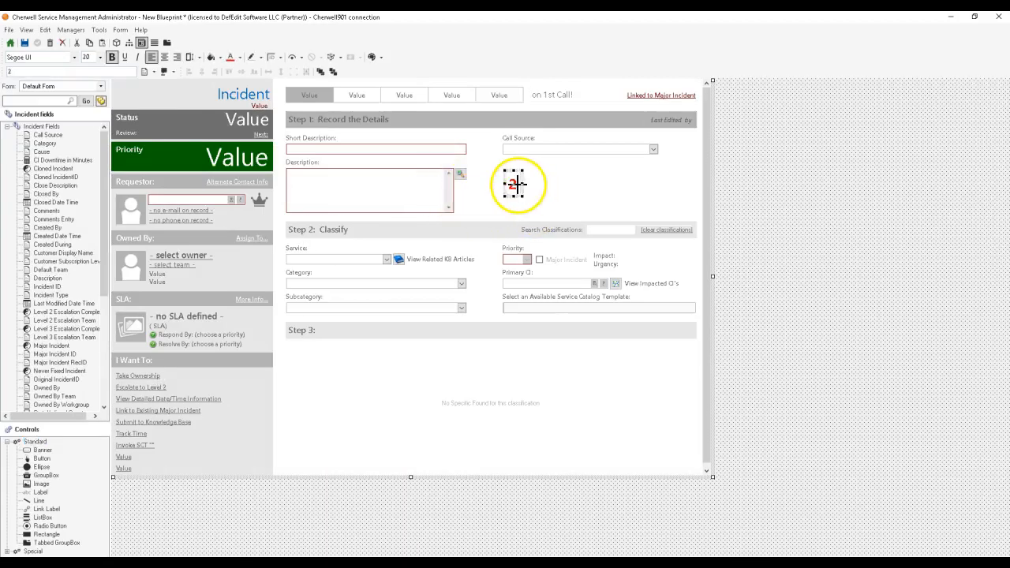
double_click(10, 71)
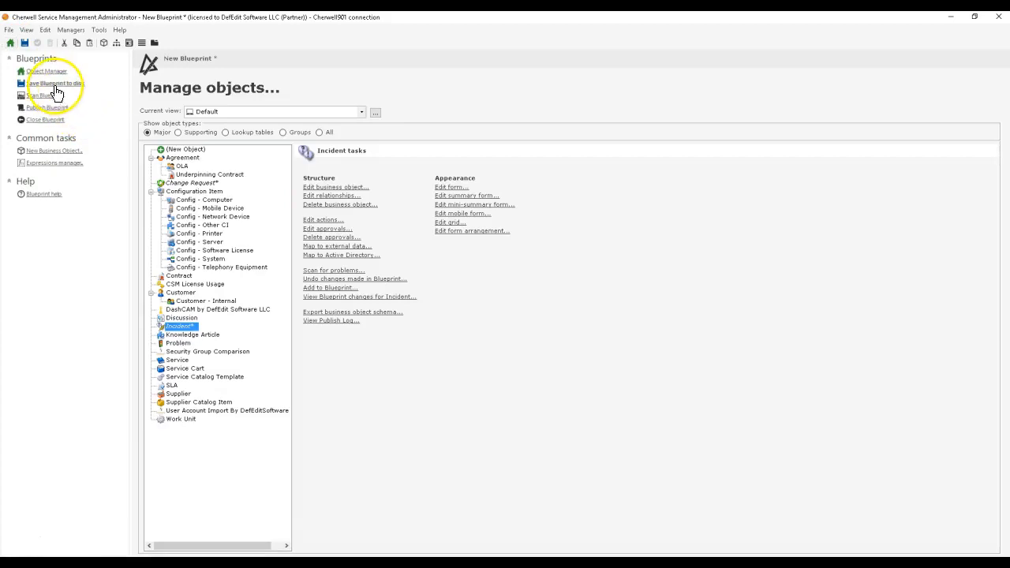
Save the Blueprint to the Blueprints folder as "20180710_1651 - Change Management and Incident".
click(54, 84)
text(20180710_)
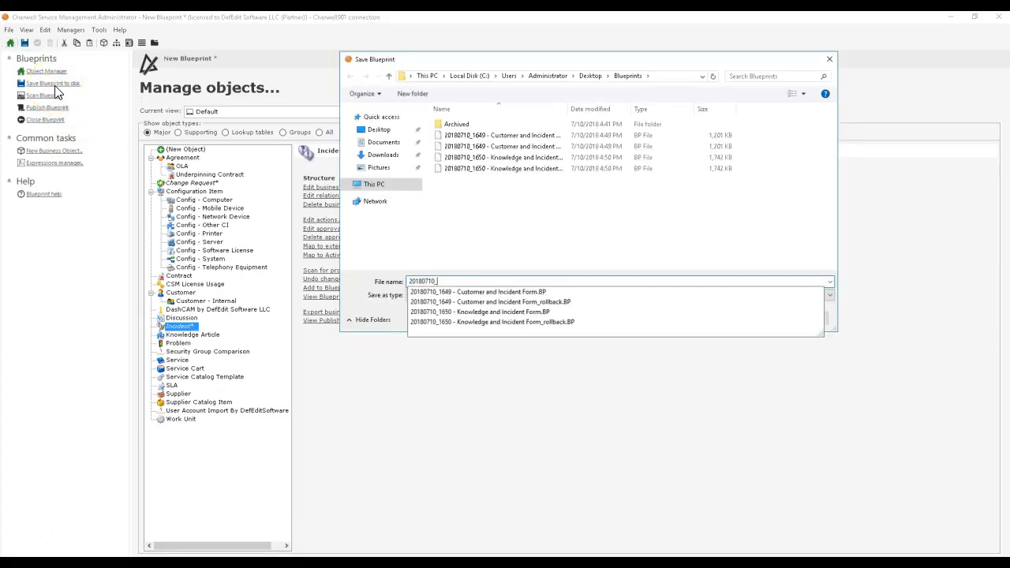
text(165)
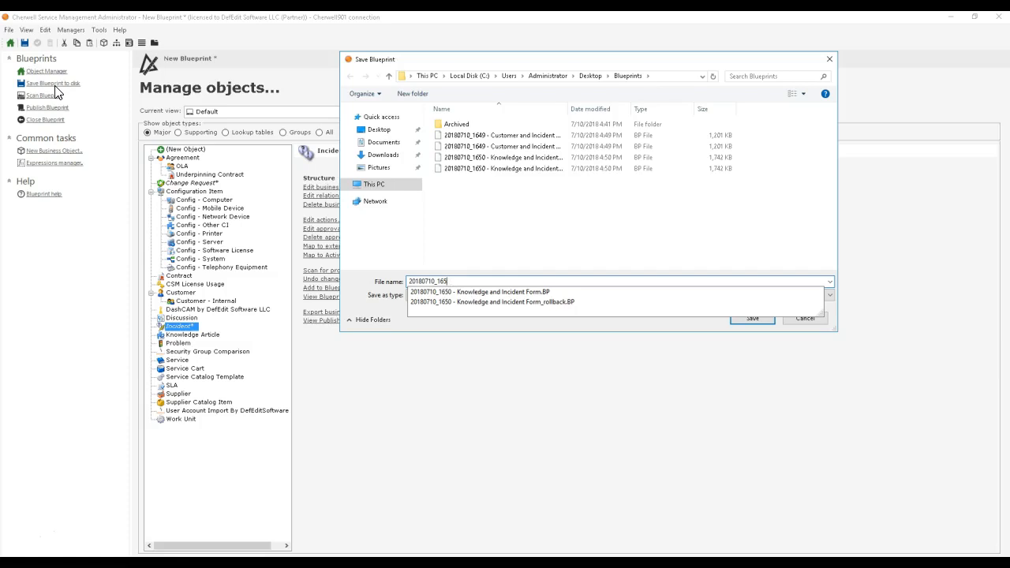
text(1)
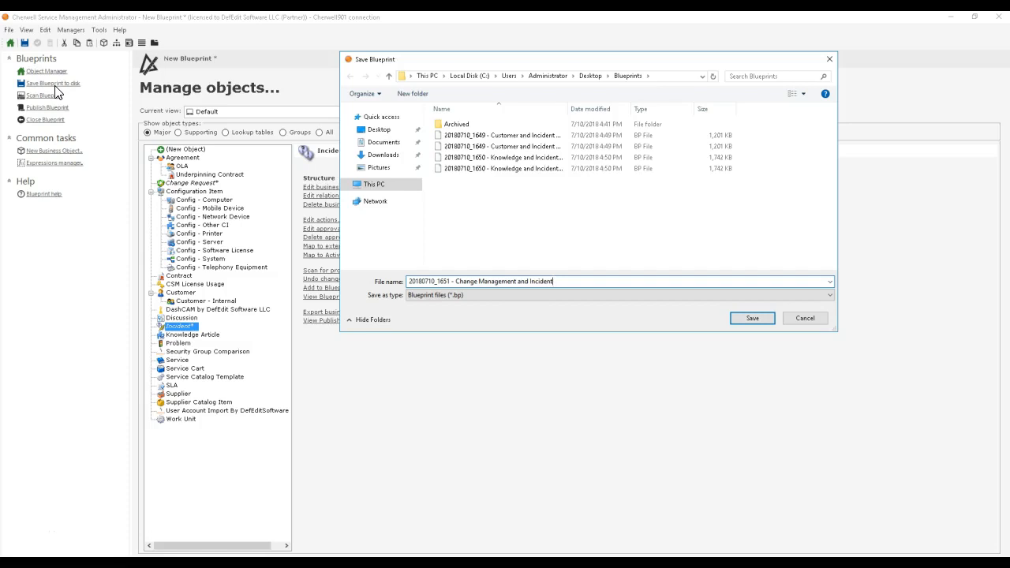
key(Return)
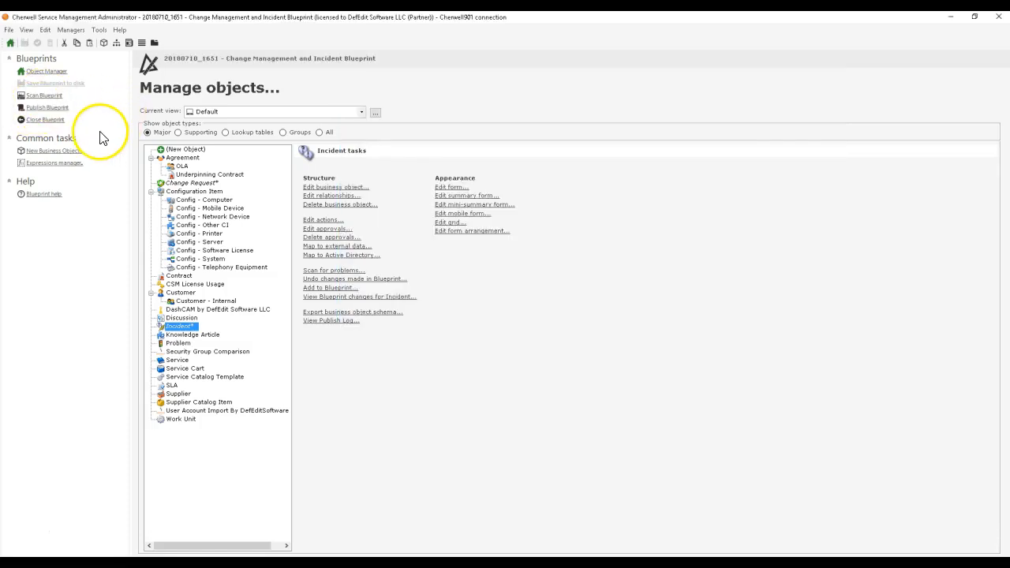
Publish the Change Management and Incident Blueprint with the default publishing options.
click(63, 110)
key(Return)
key(Return)
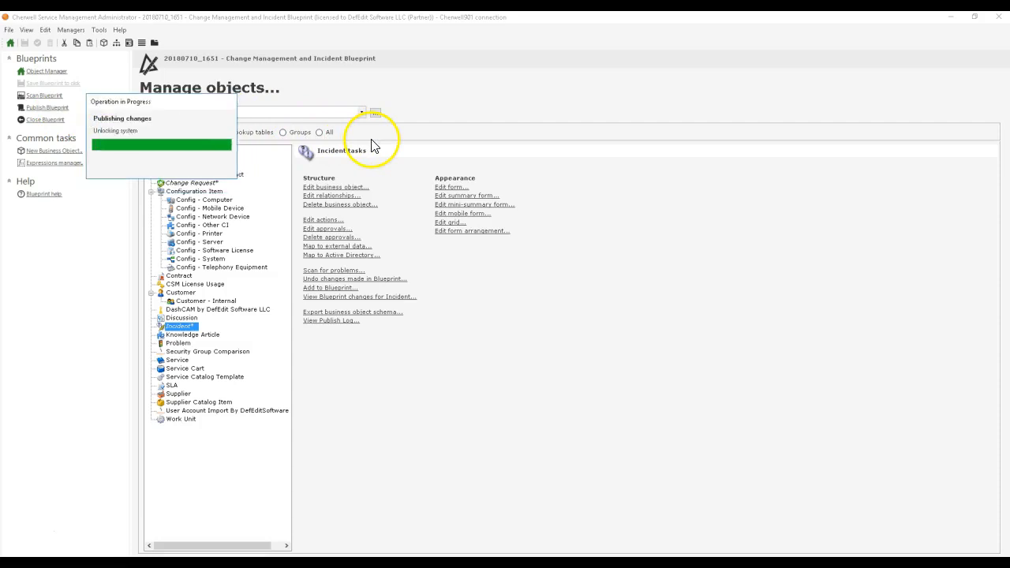
click(612, 298)
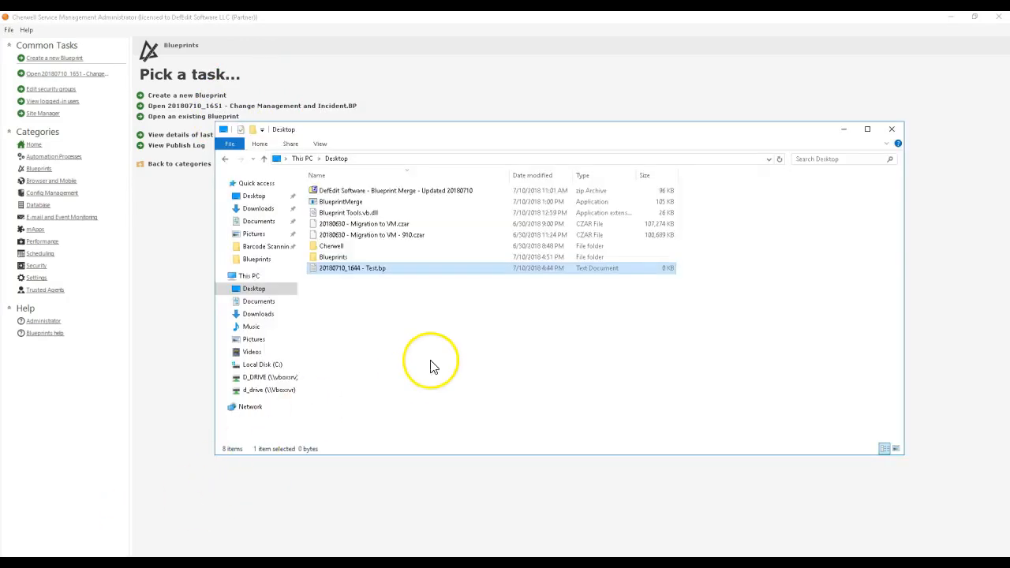
Launch the BlueprintMerge application from the Desktop folder and move its window clear of the folder's file list.
click(433, 348)
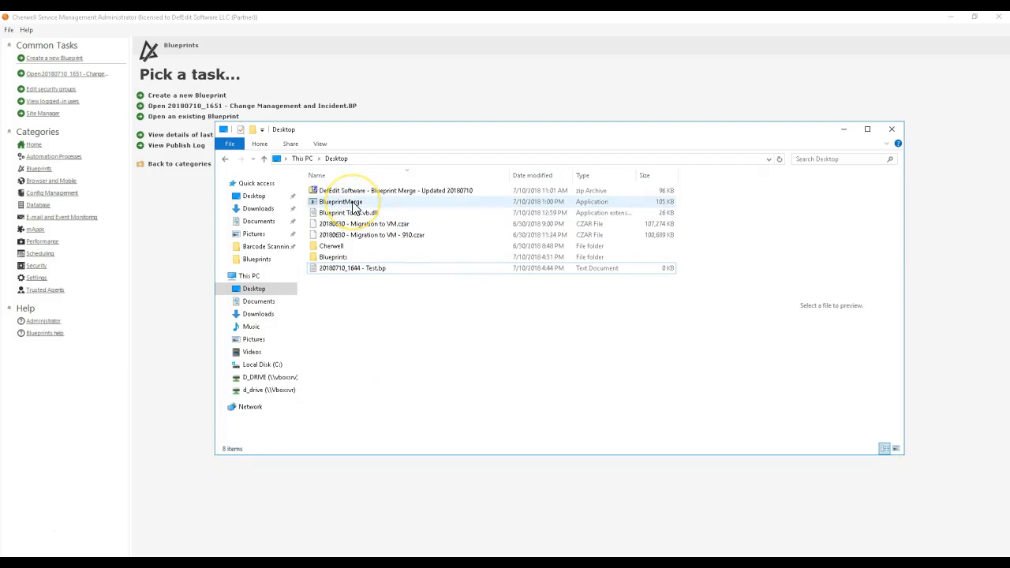
click(355, 204)
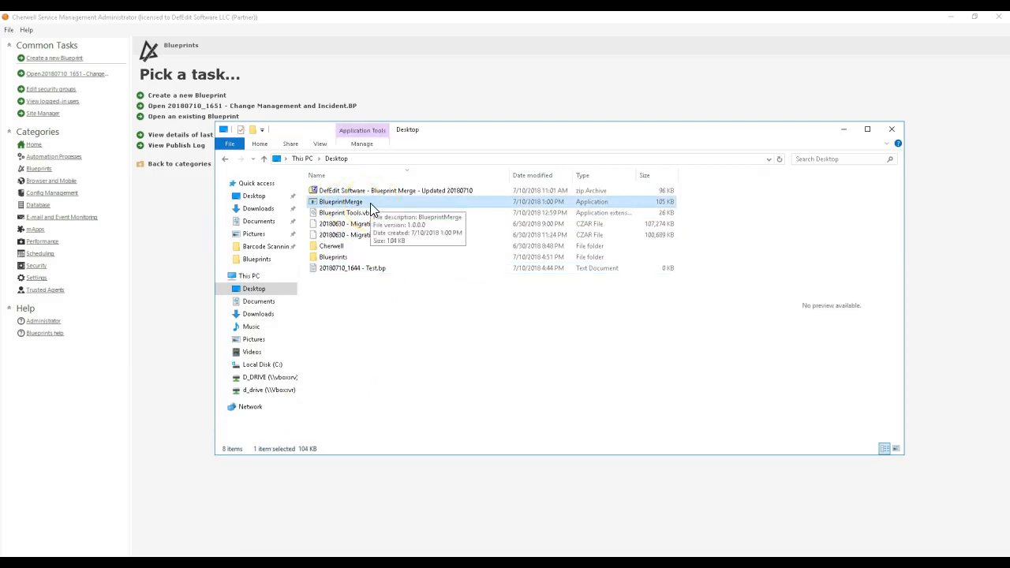
double_click(354, 202)
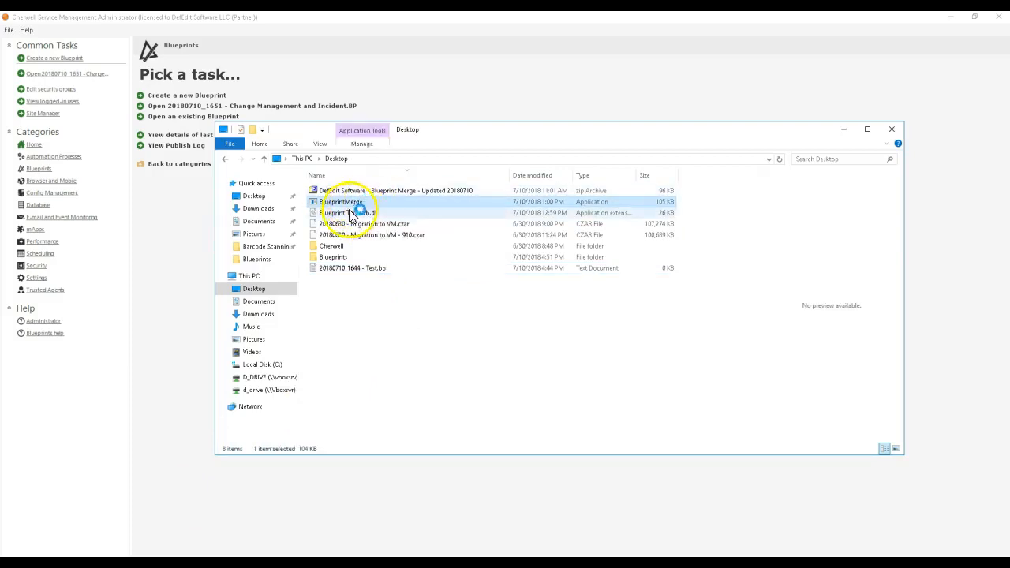
drag(189, 150, 497, 84)
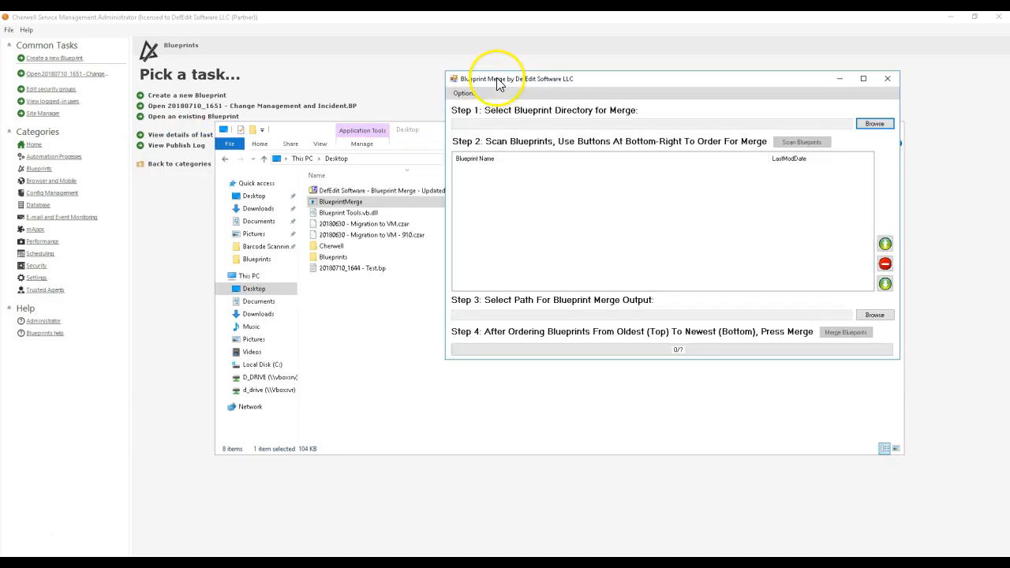
drag(592, 82, 599, 55)
click(597, 55)
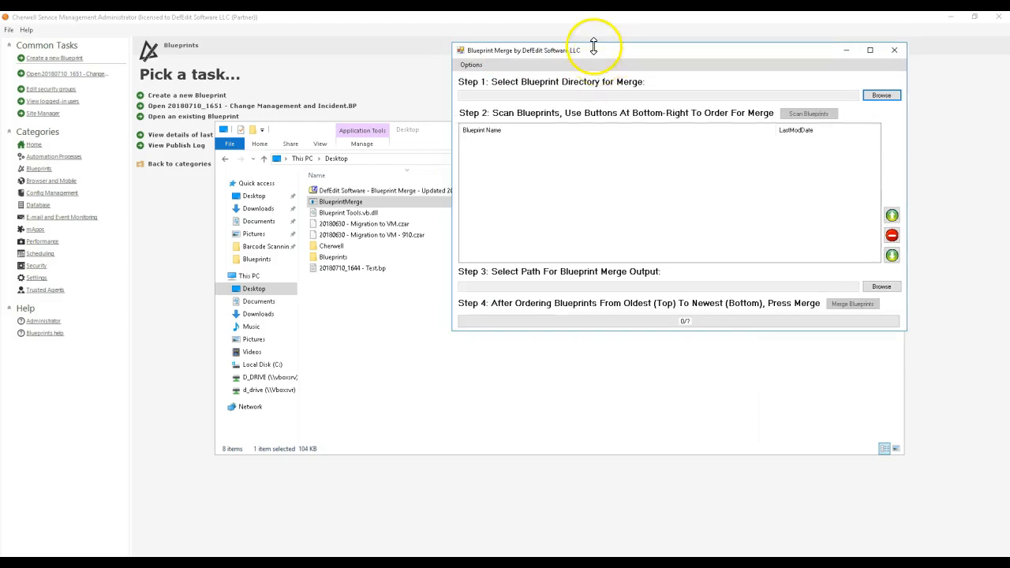
click(471, 65)
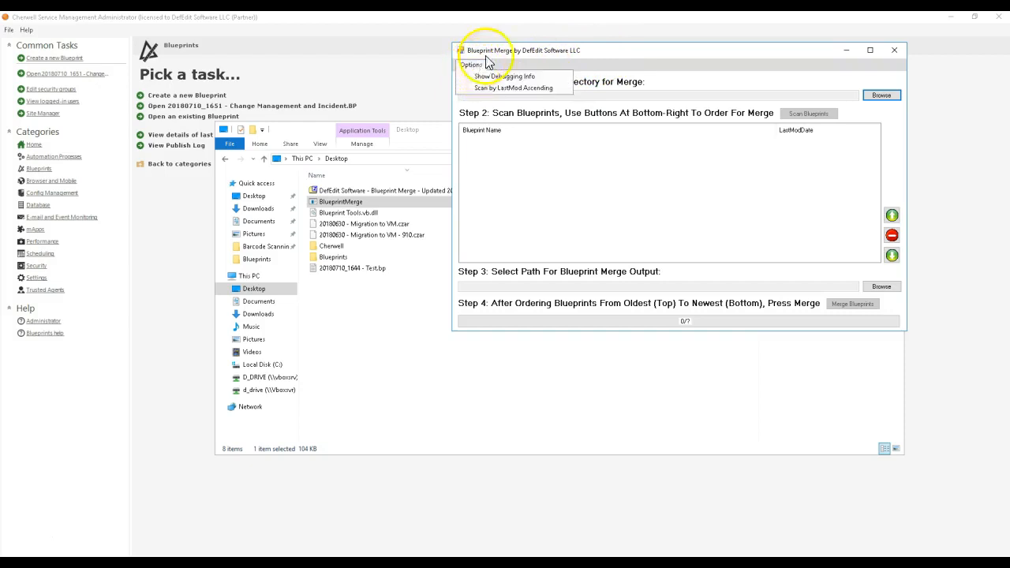
click(588, 52)
drag(590, 53, 613, 39)
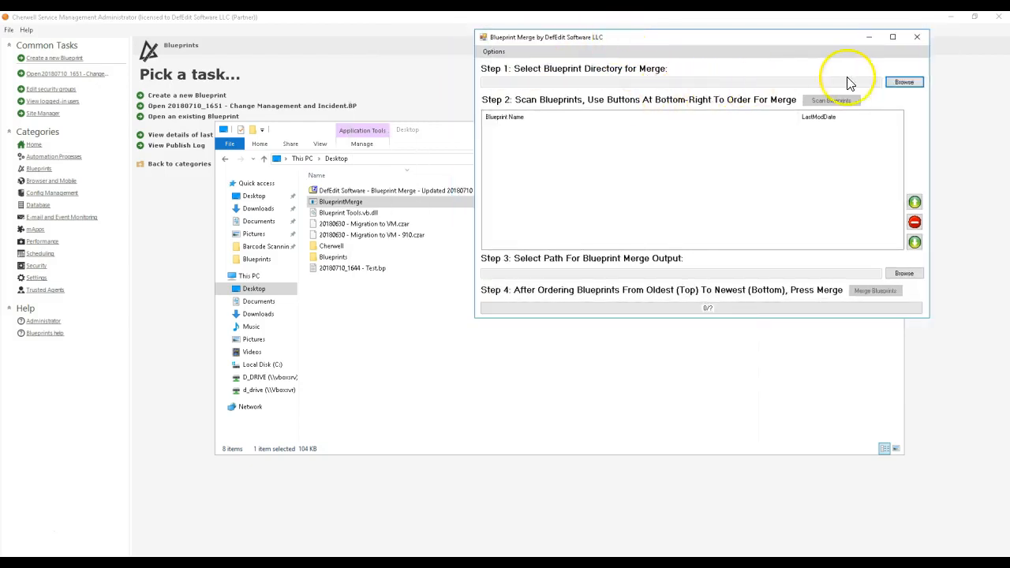
Set the Blueprint directory for the merge to the Blueprints folder on the Desktop.
click(897, 82)
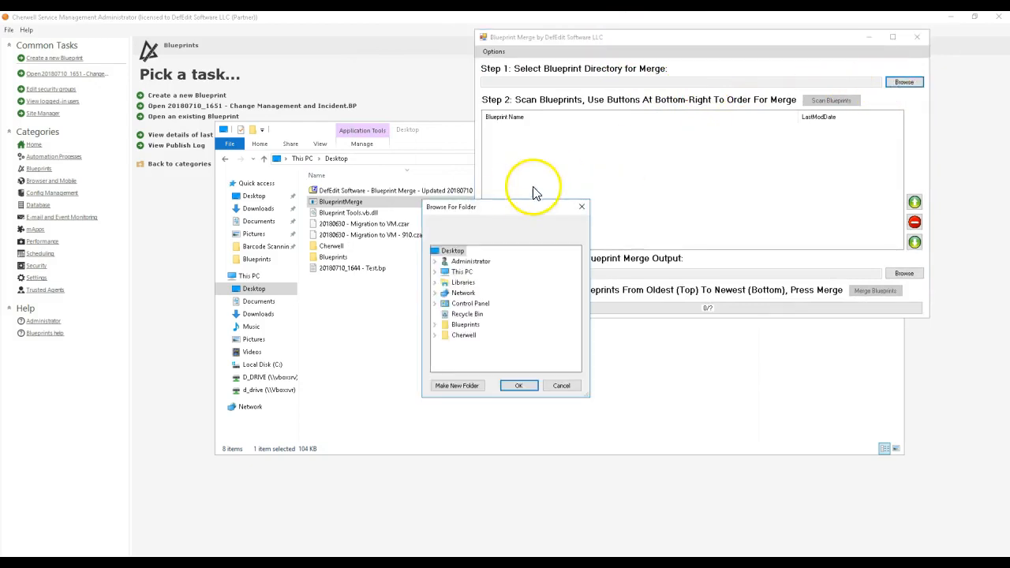
drag(515, 210, 658, 96)
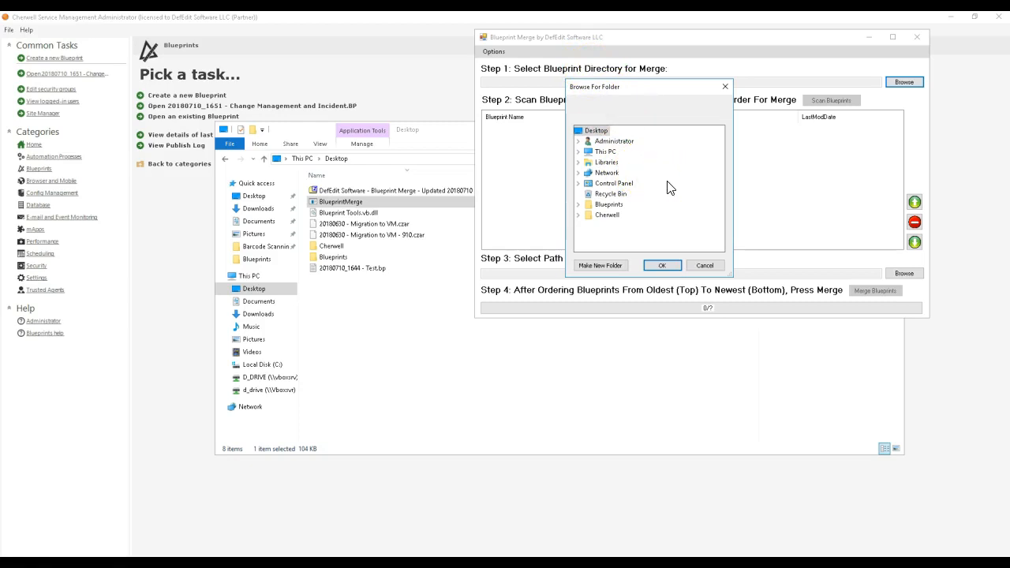
click(668, 207)
click(606, 219)
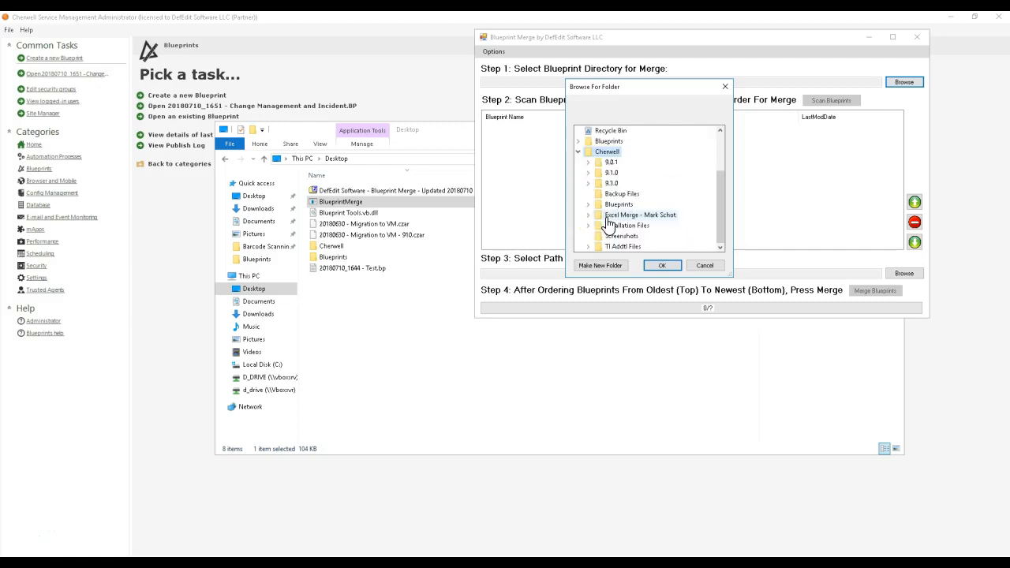
click(578, 162)
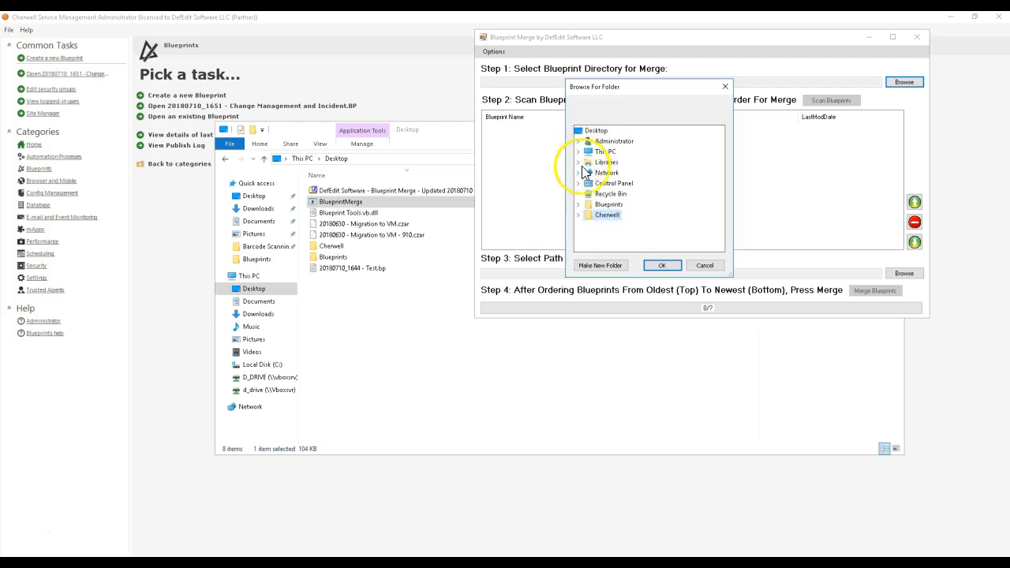
click(578, 215)
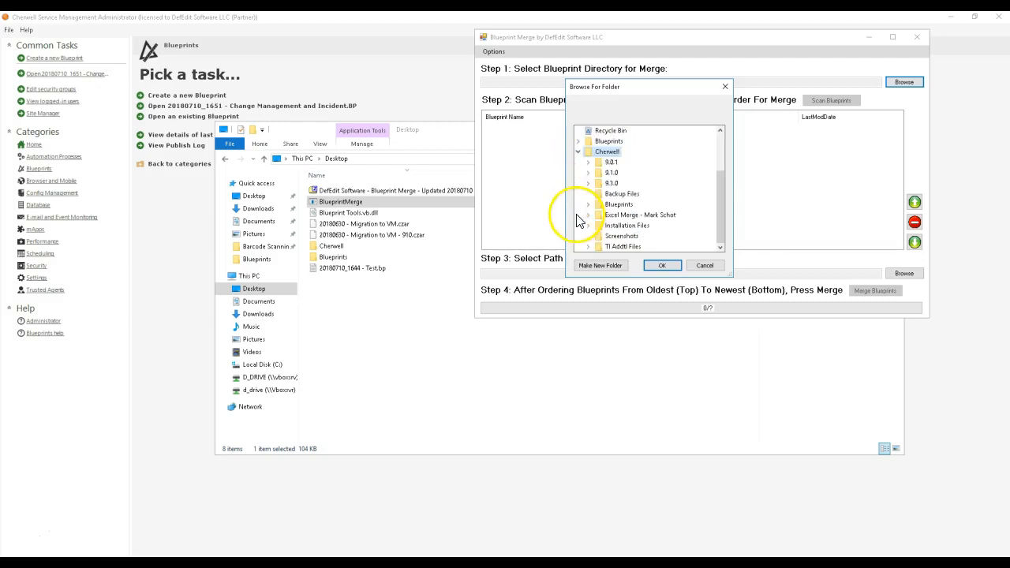
click(579, 151)
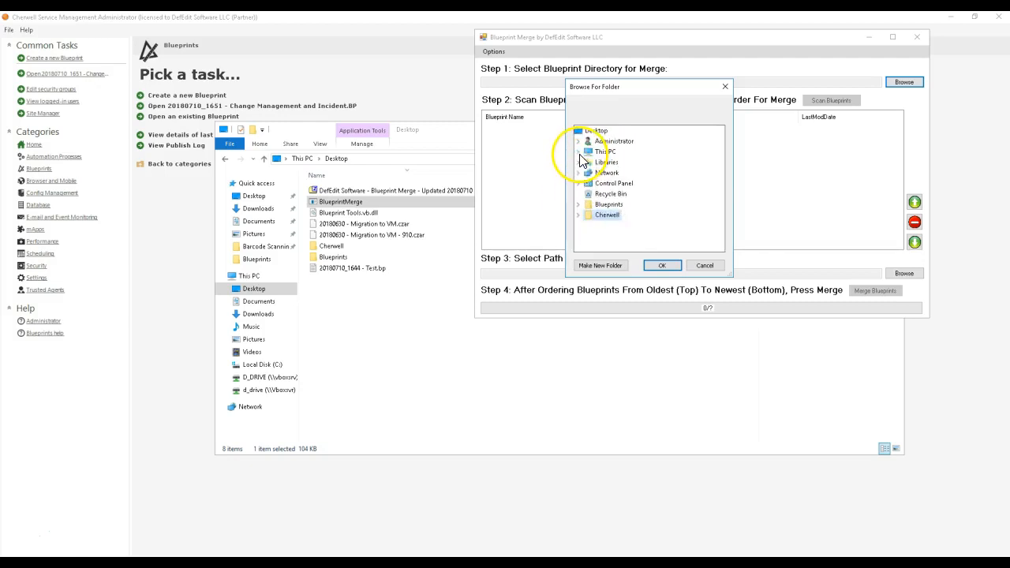
click(590, 206)
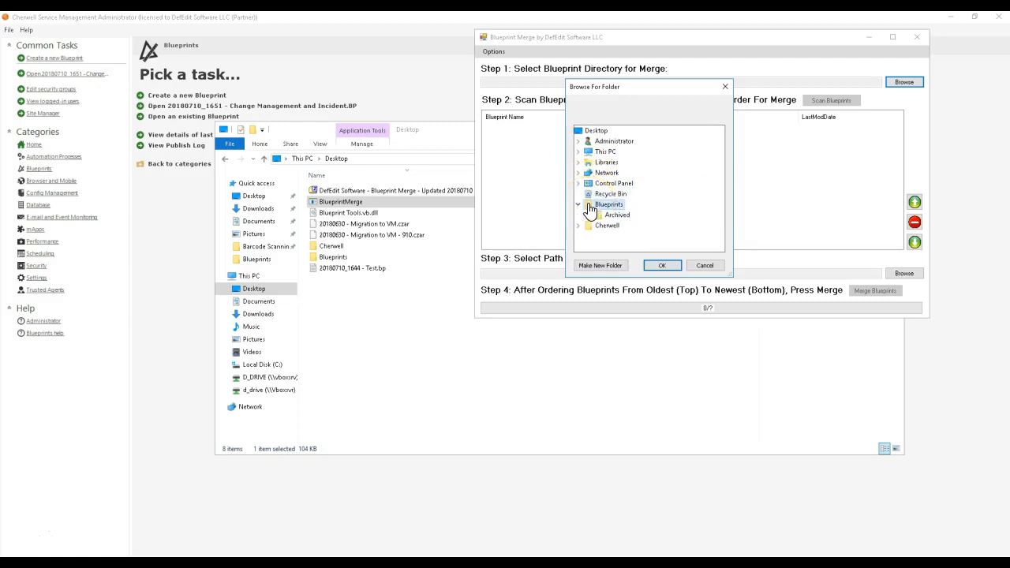
click(659, 266)
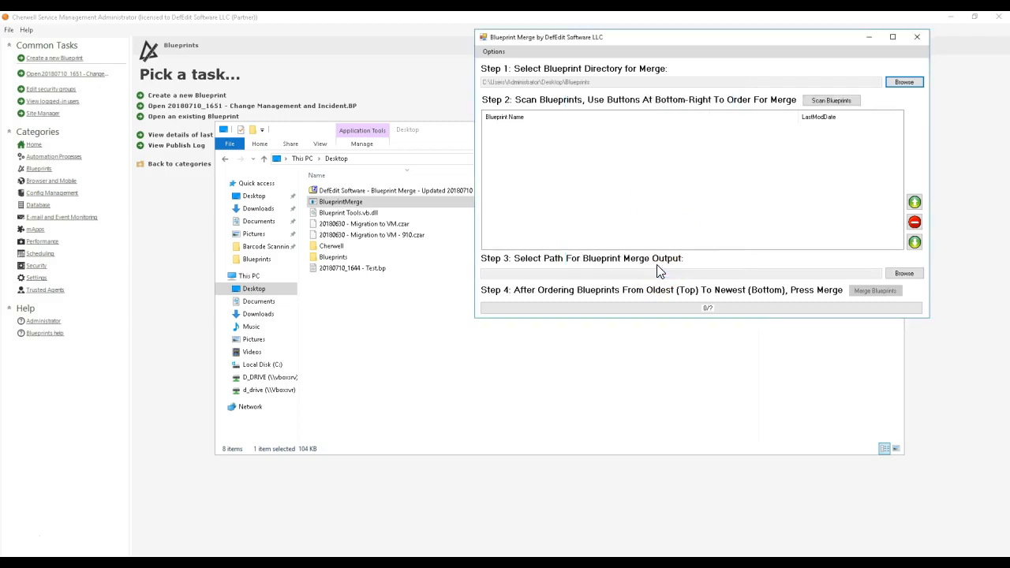
Open the Blueprints folder in File Explorer for comparison and scan the selected directory for Blueprints in Blueprint Merge.
click(829, 102)
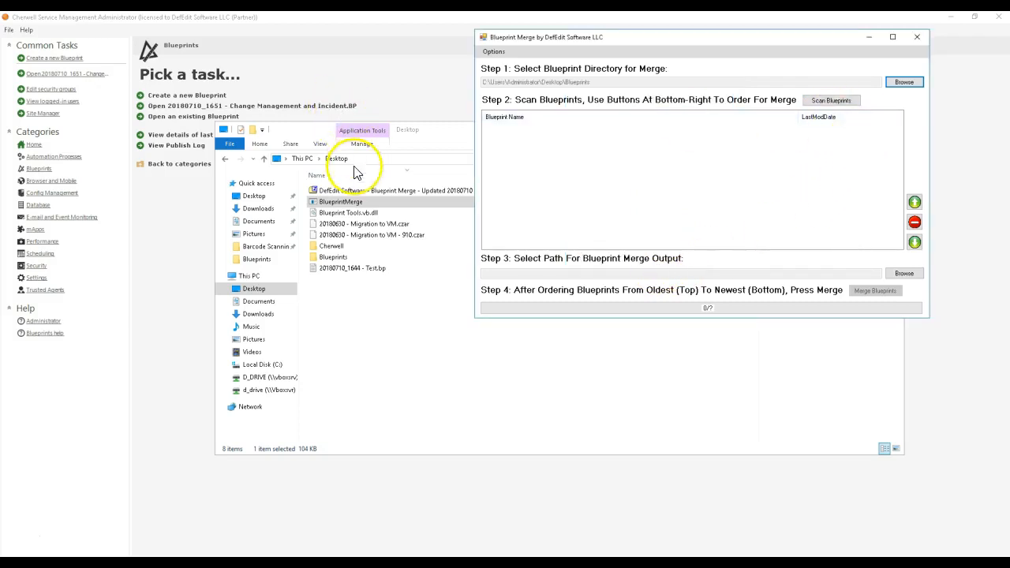
double_click(362, 261)
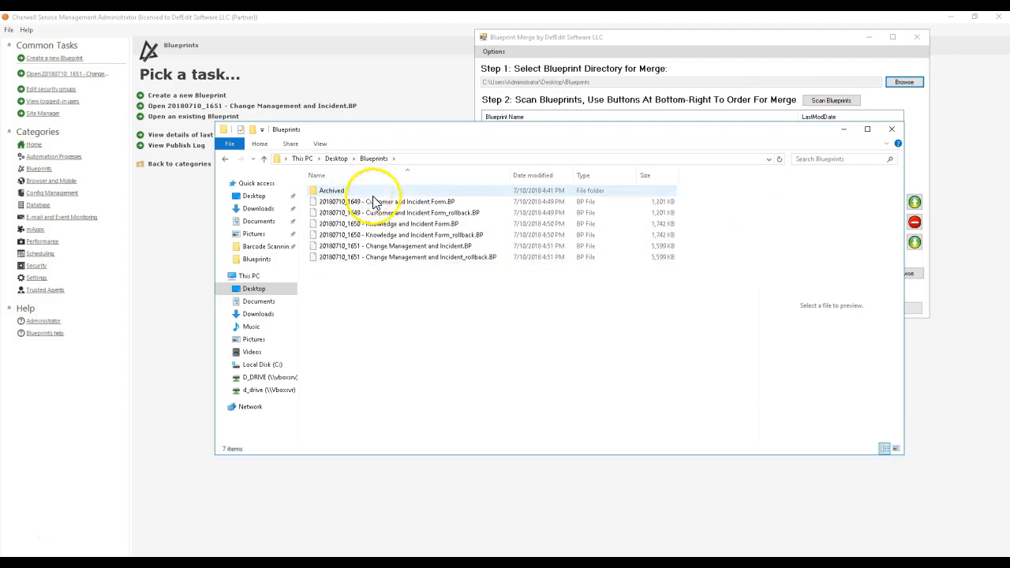
drag(440, 142, 356, 146)
click(643, 58)
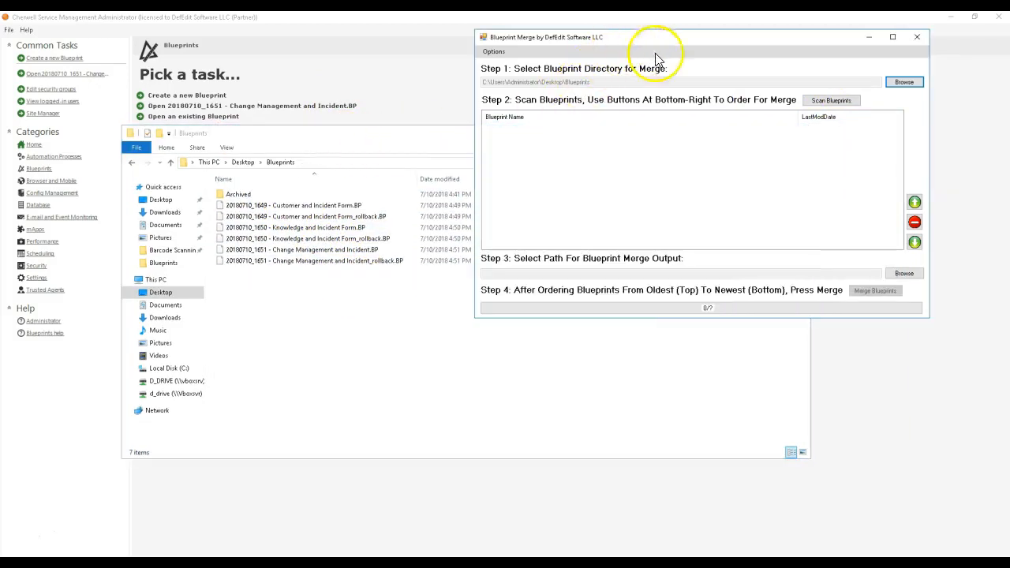
click(825, 103)
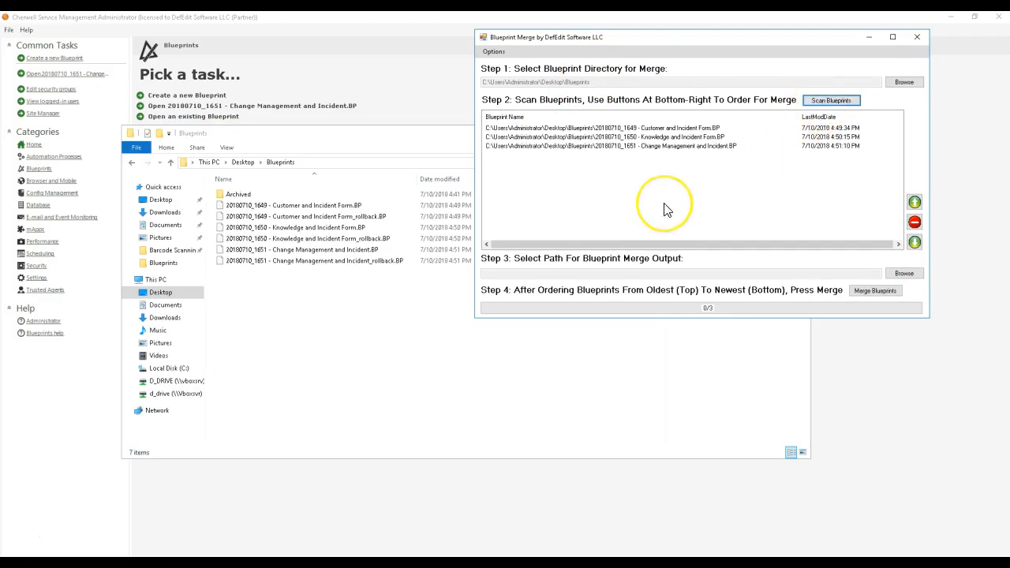
Examine the merge order of the scanned Blueprints and compare the list with the files in the Blueprints folder.
click(641, 127)
click(647, 137)
click(648, 147)
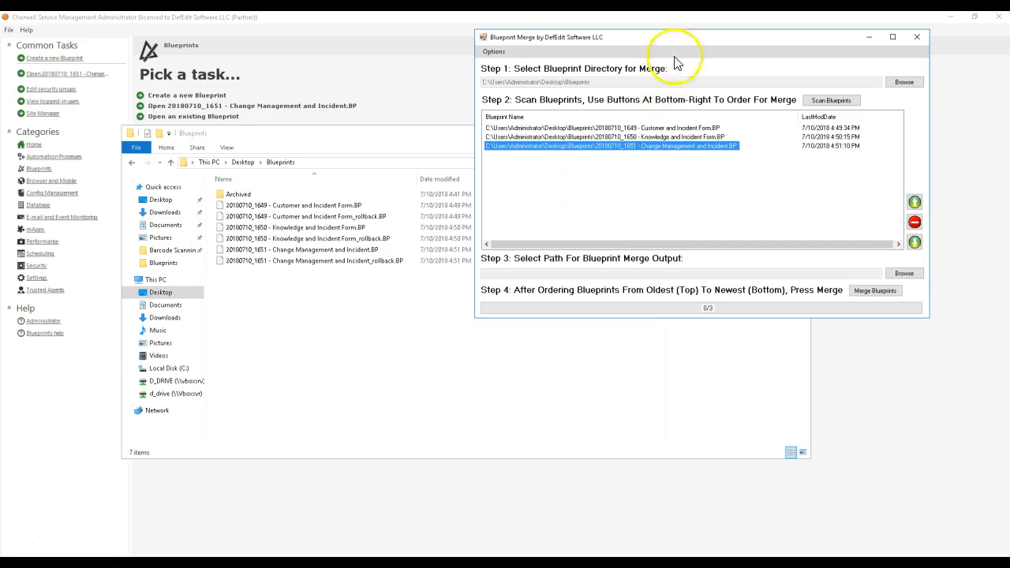
drag(682, 37, 681, 69)
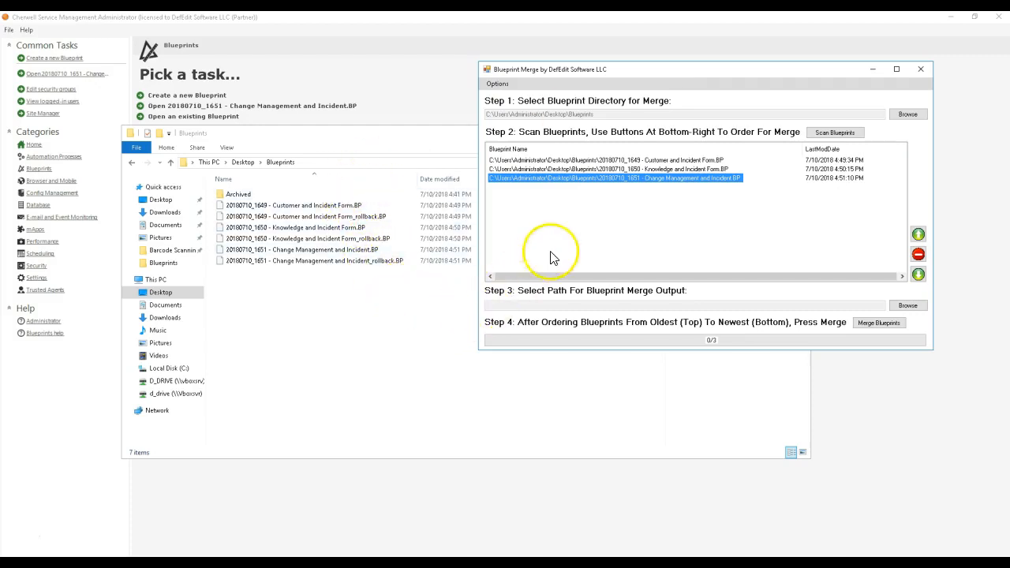
click(649, 161)
click(648, 170)
click(639, 161)
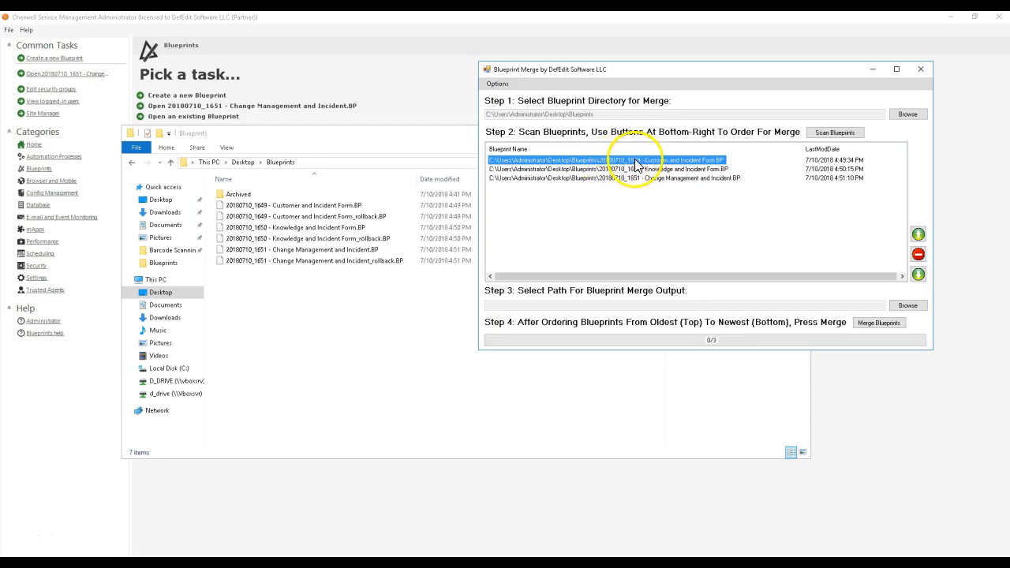
click(647, 181)
click(649, 161)
click(654, 169)
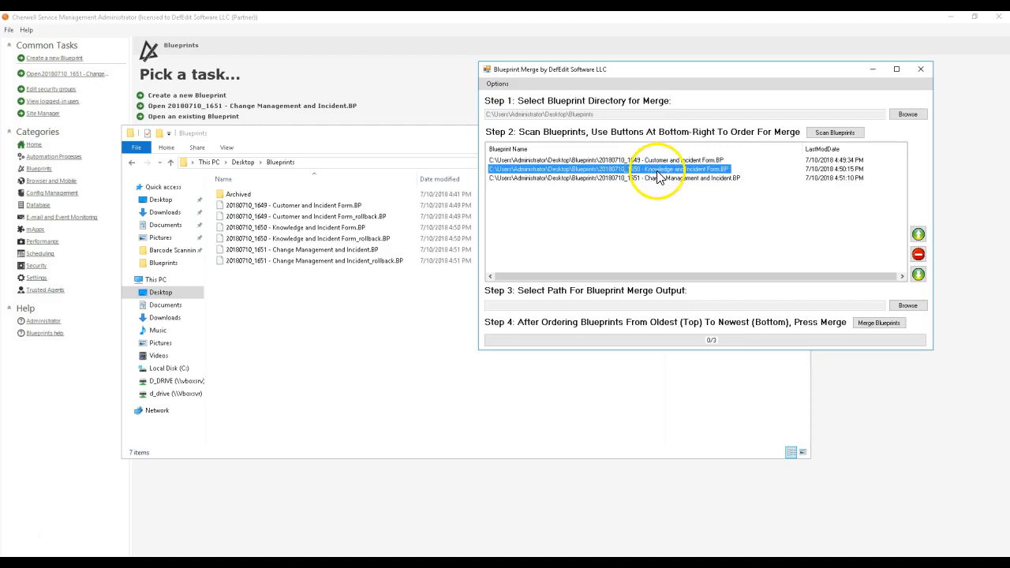
Check the order of the scanned Blueprints and view the available scan options in Blueprint Merge.
click(705, 188)
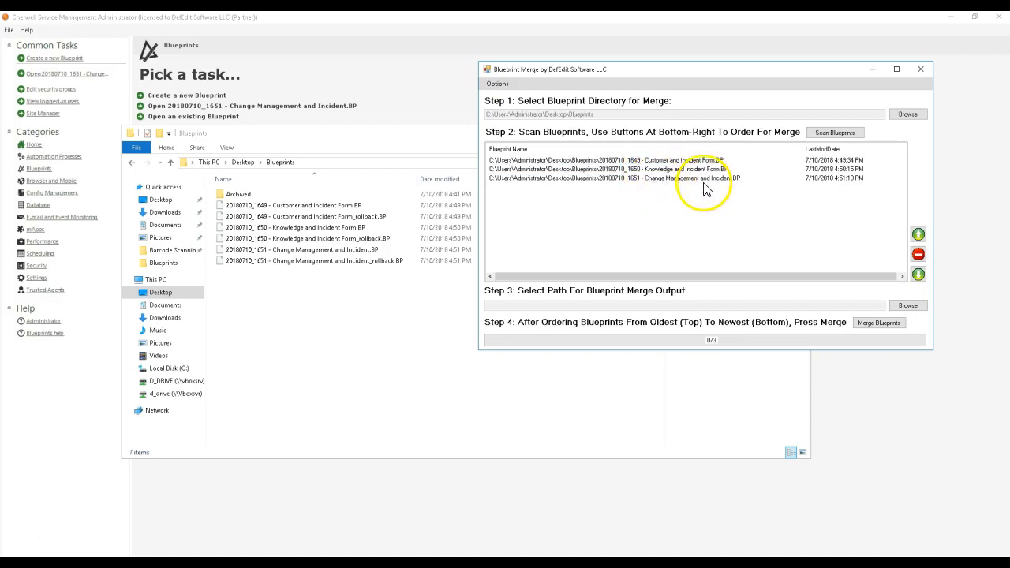
click(704, 180)
click(709, 221)
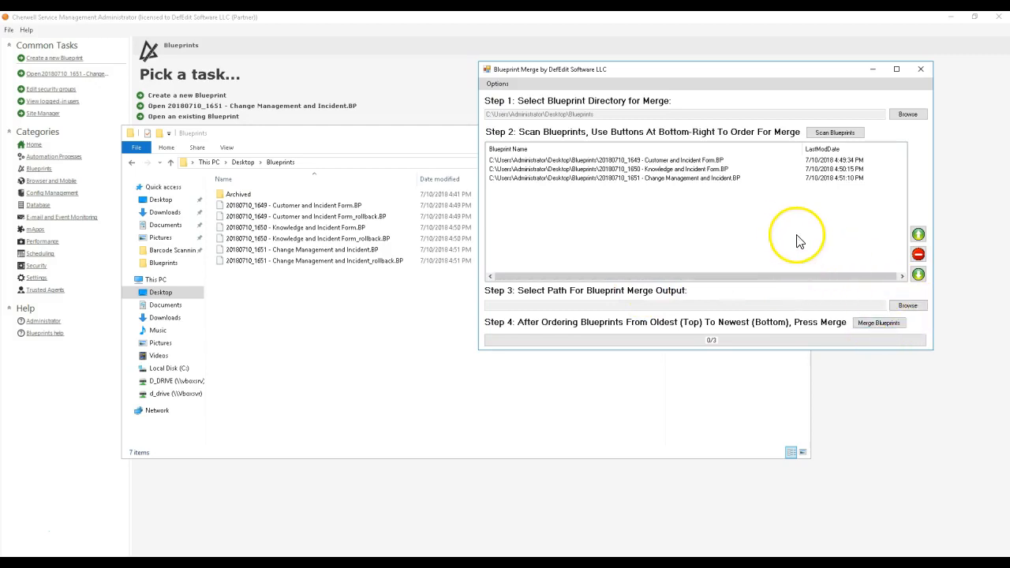
click(497, 83)
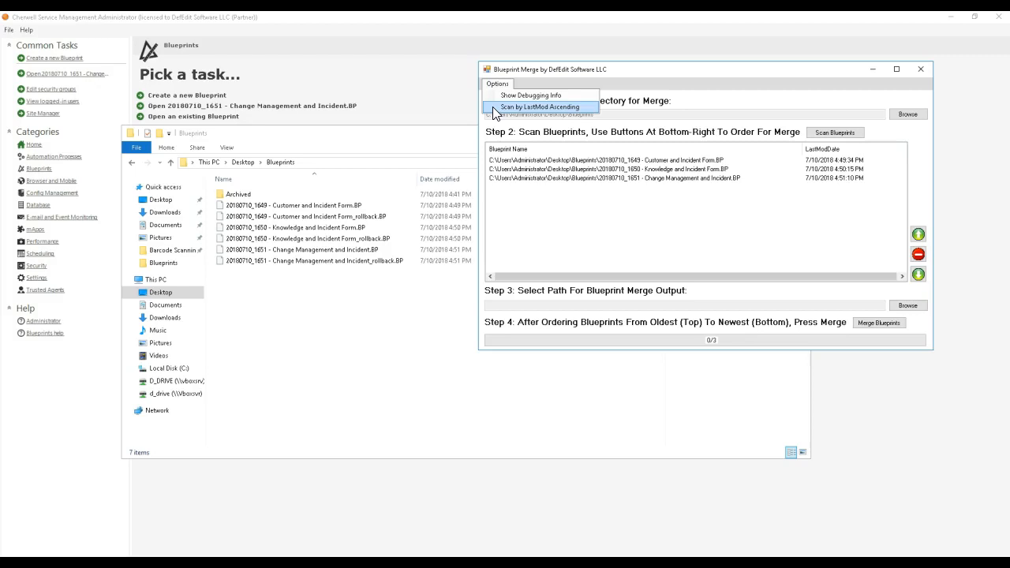
click(598, 225)
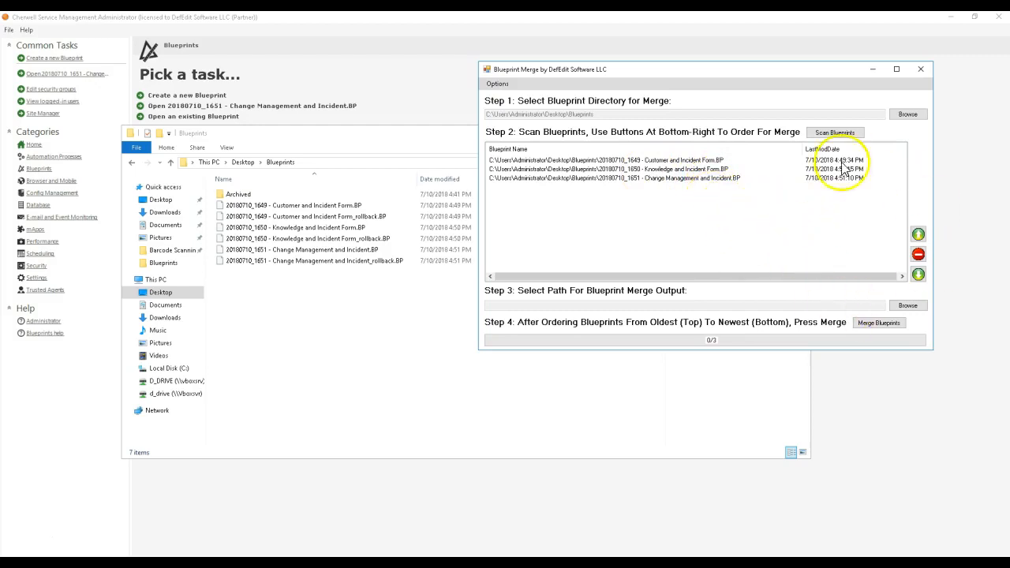
Create a folder named Blueprint Merge Results inside the Desktop's Blueprints folder while choosing the merge output path.
click(908, 306)
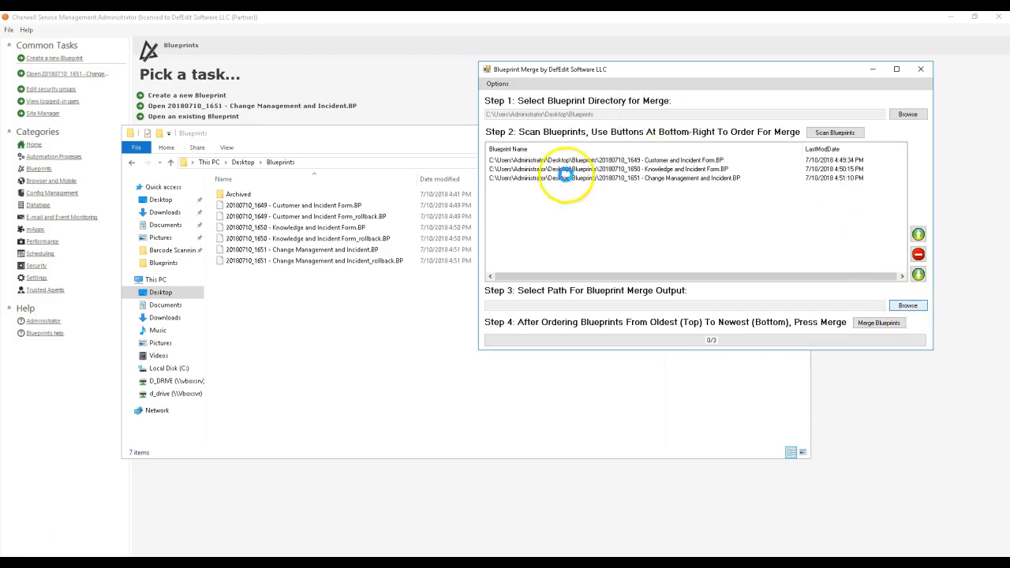
drag(598, 98, 268, 152)
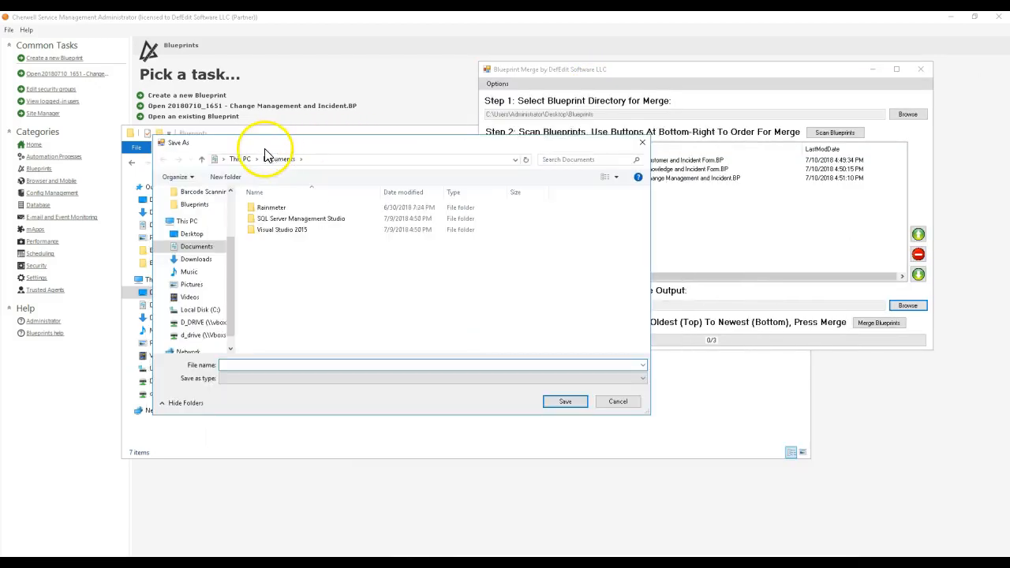
click(192, 234)
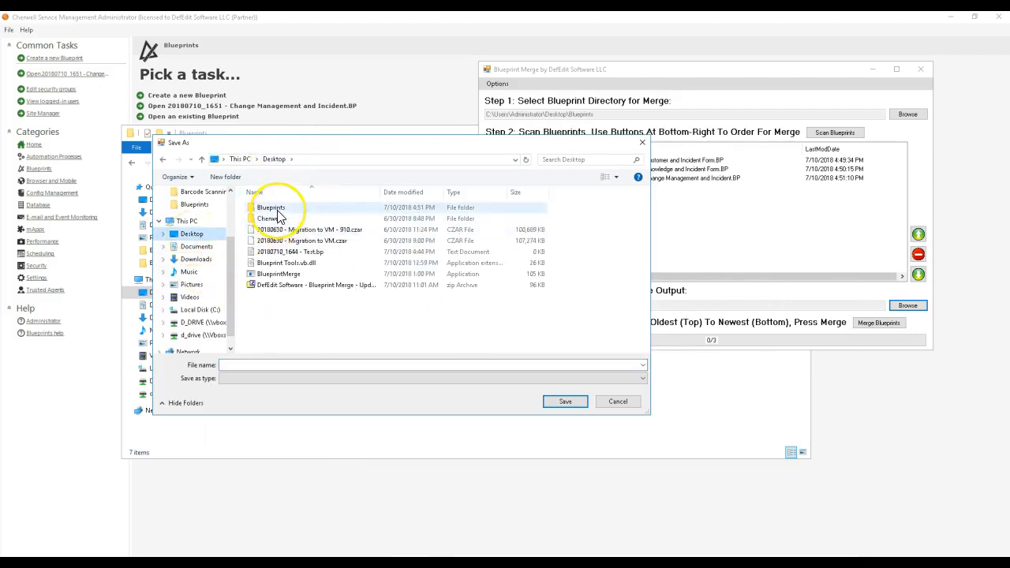
double_click(271, 208)
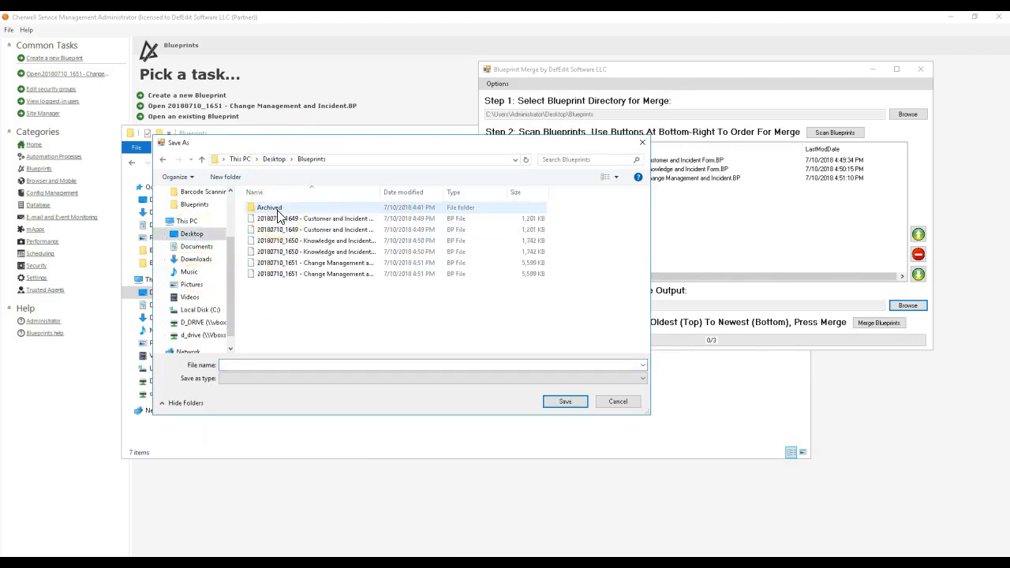
right_click(317, 294)
mouse_move(386, 410)
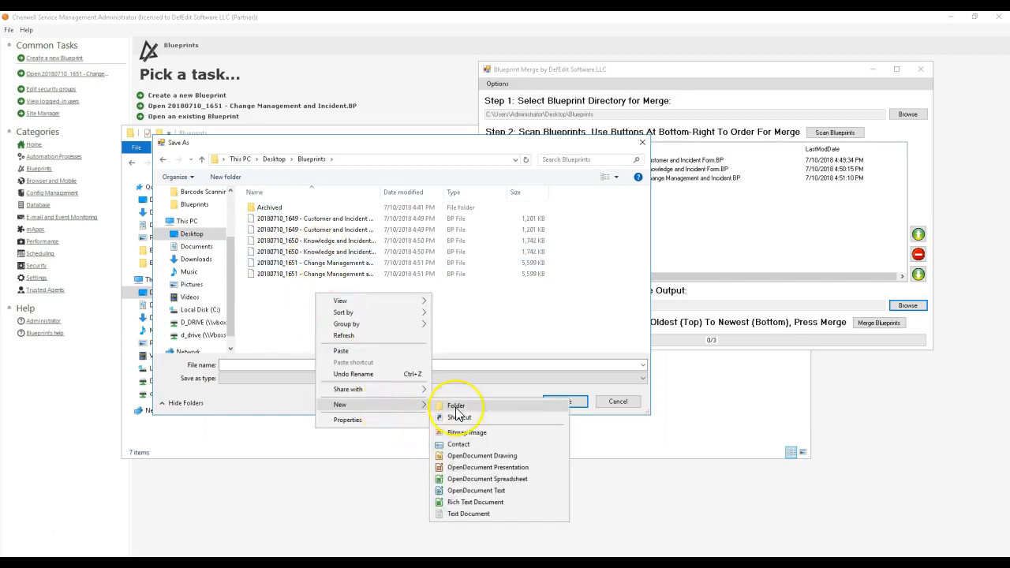
click(452, 397)
text(Blueprint Merge Results)
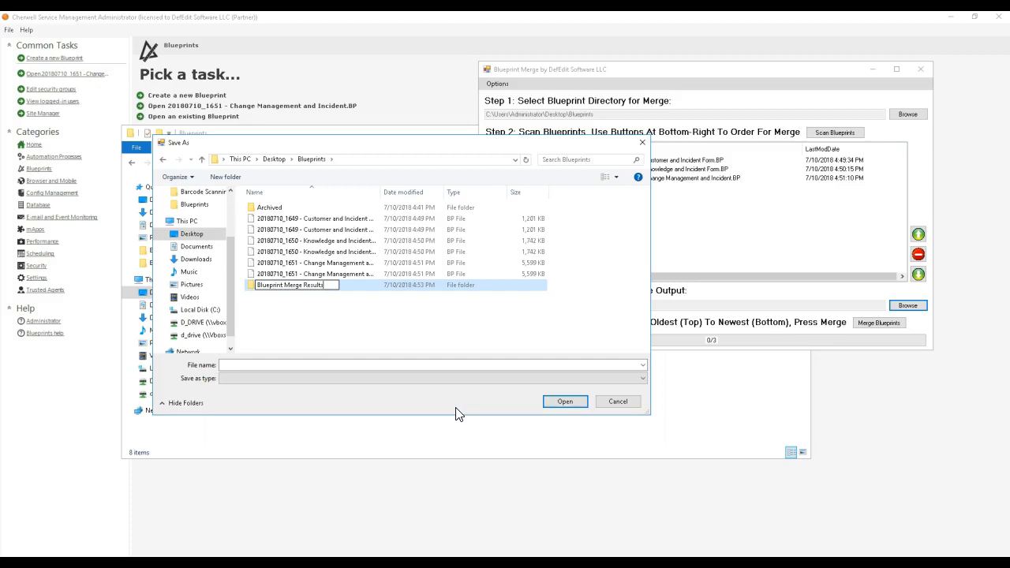
key(Return)
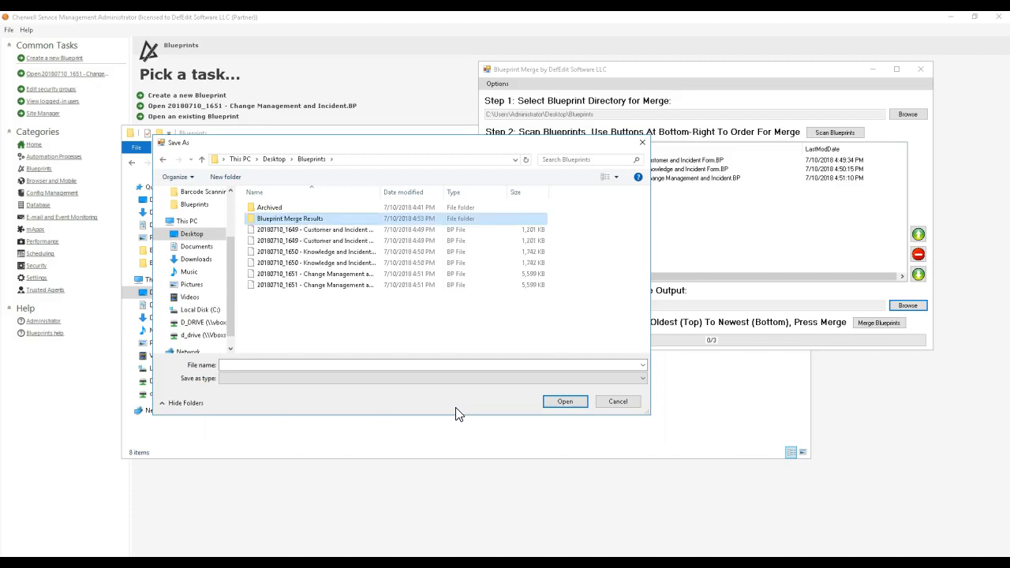
Name the merge output file 20180710_1654 - Merged Blueprints inside the Blueprint Merge Results folder.
double_click(349, 219)
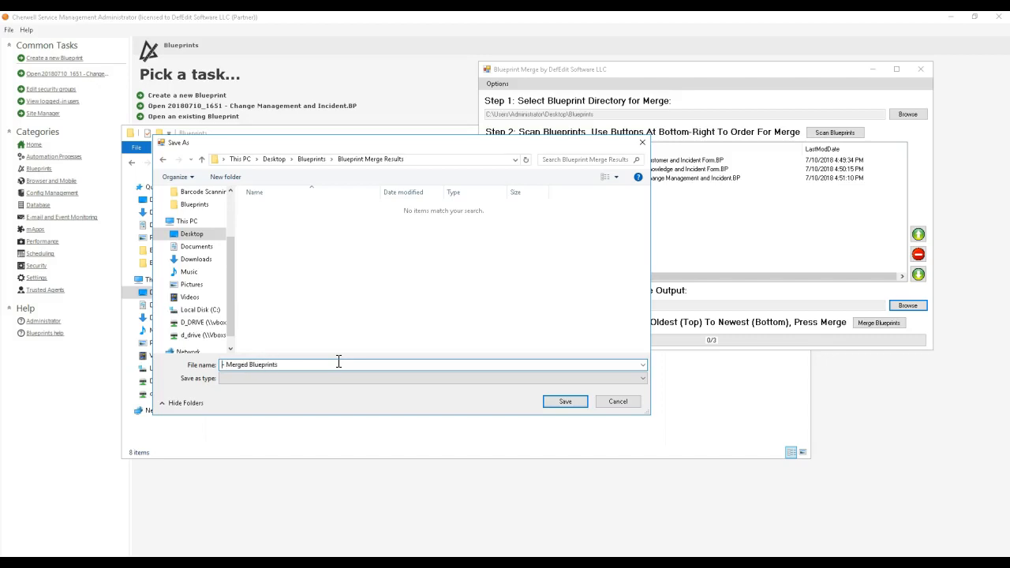
text(20180710_1654)
Check the system clock and the time zone in the Windows date and time settings, then close them.
click(922, 562)
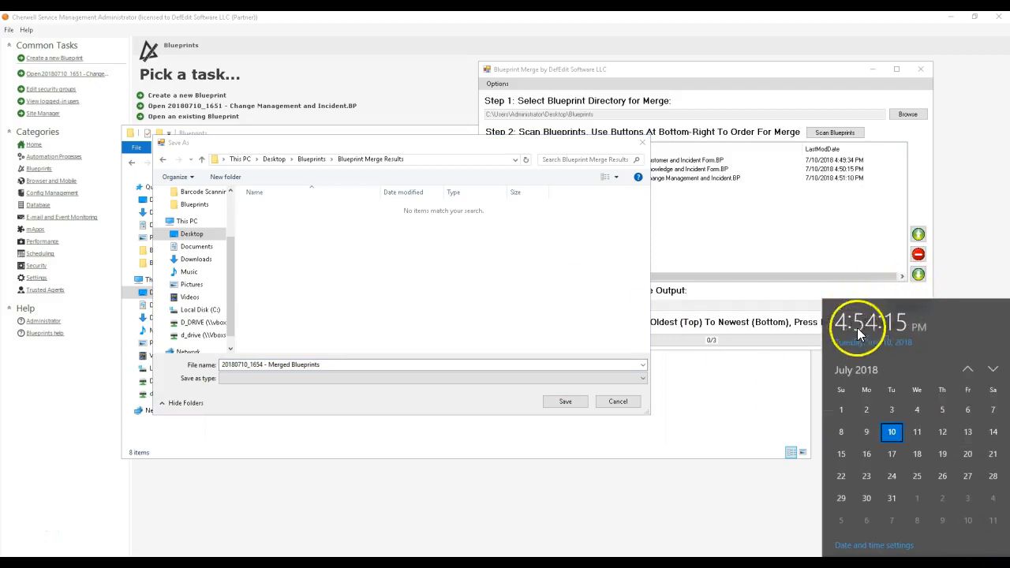
click(879, 547)
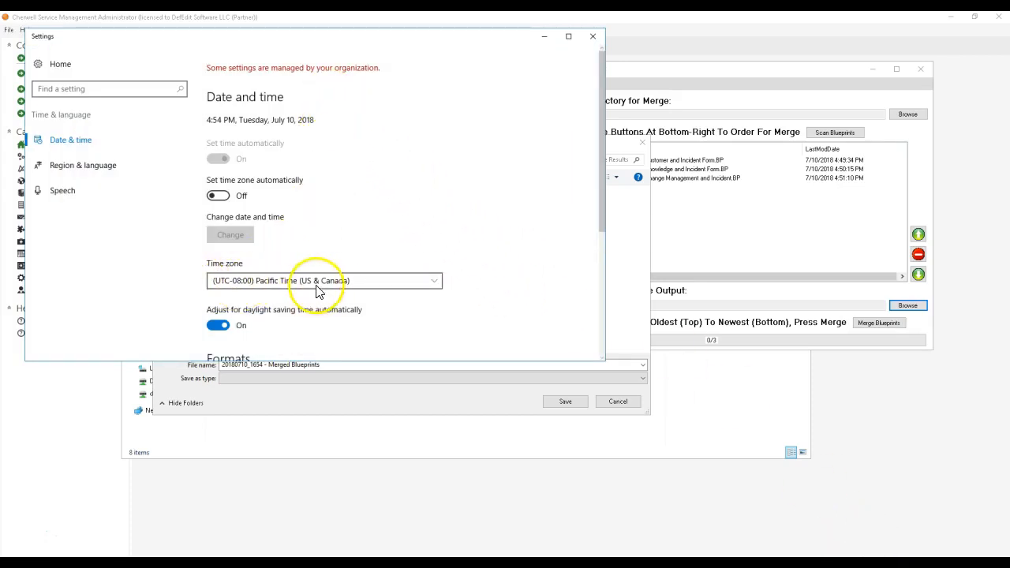
click(592, 35)
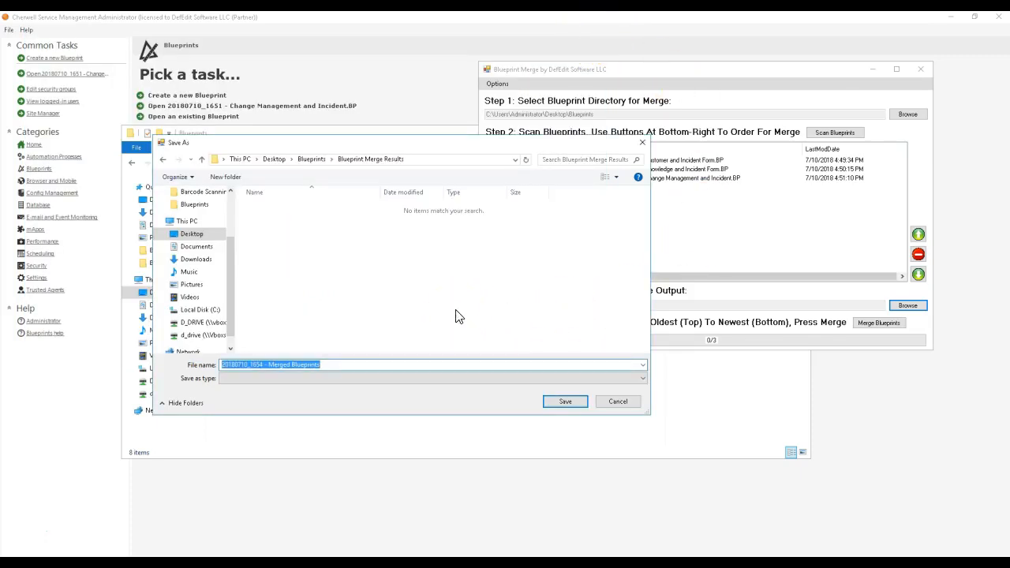
Confirm 20180710_1654 - Merged Blueprints in the Blueprint Merge Results folder as the merge output path.
click(374, 322)
click(346, 364)
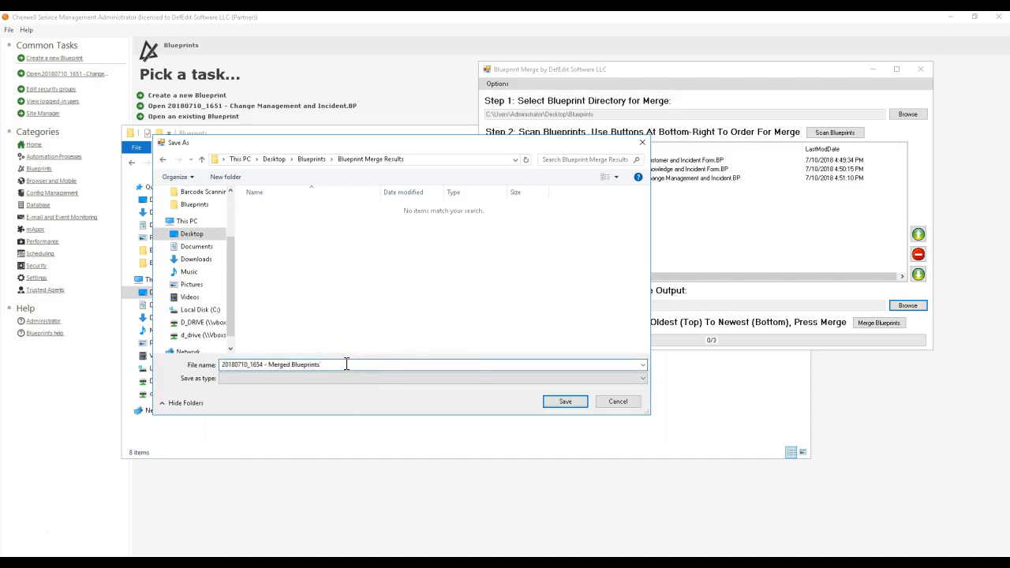
click(313, 299)
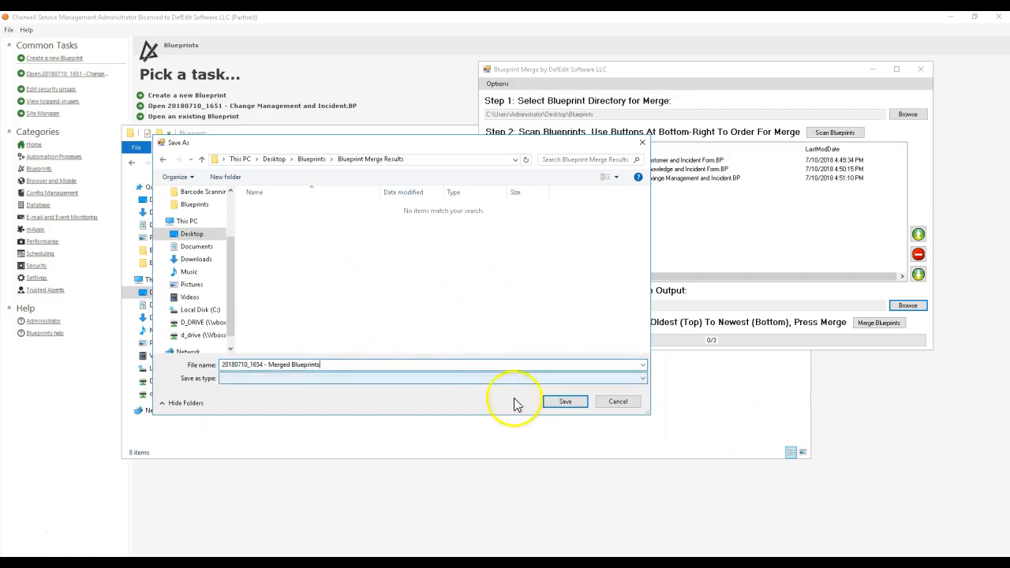
click(560, 403)
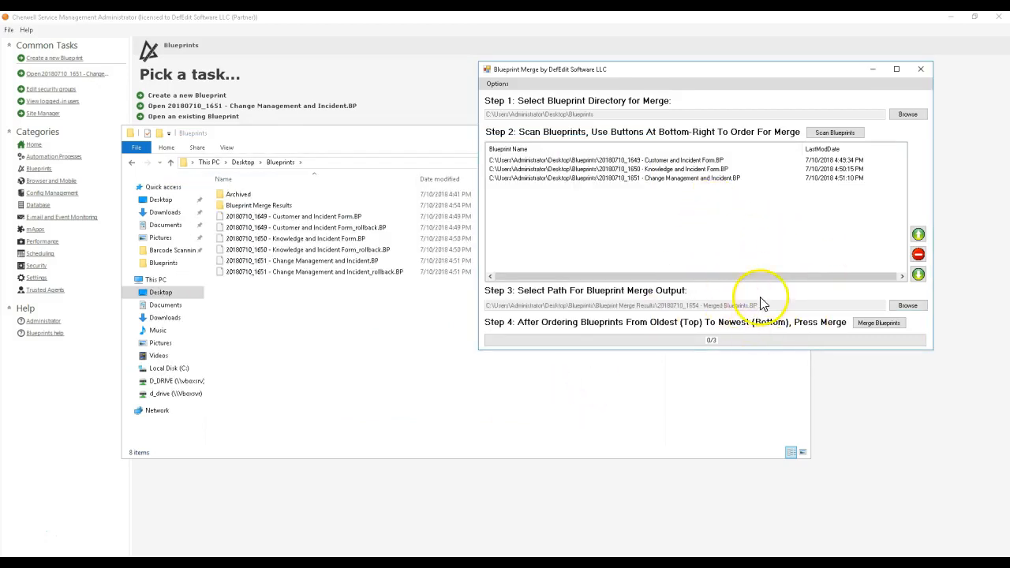
Reopen the output path selection, inspect the full path and file name, and keep the same path.
click(907, 305)
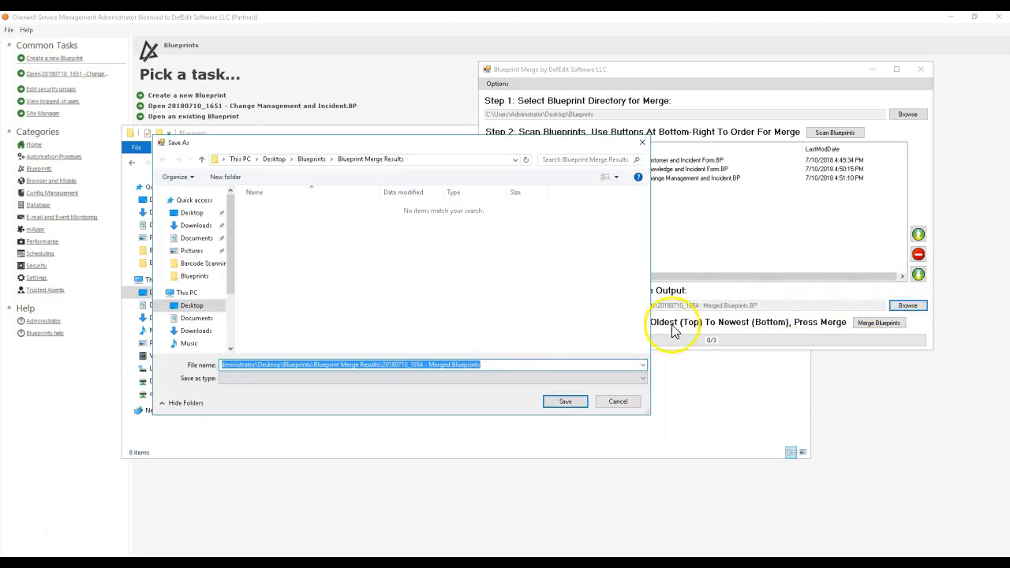
click(494, 365)
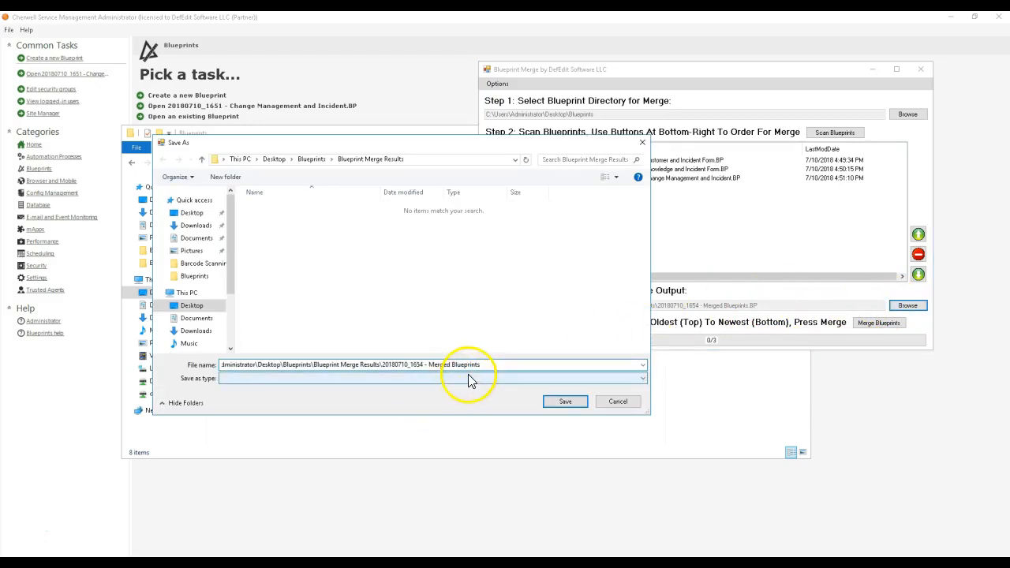
click(471, 380)
click(470, 380)
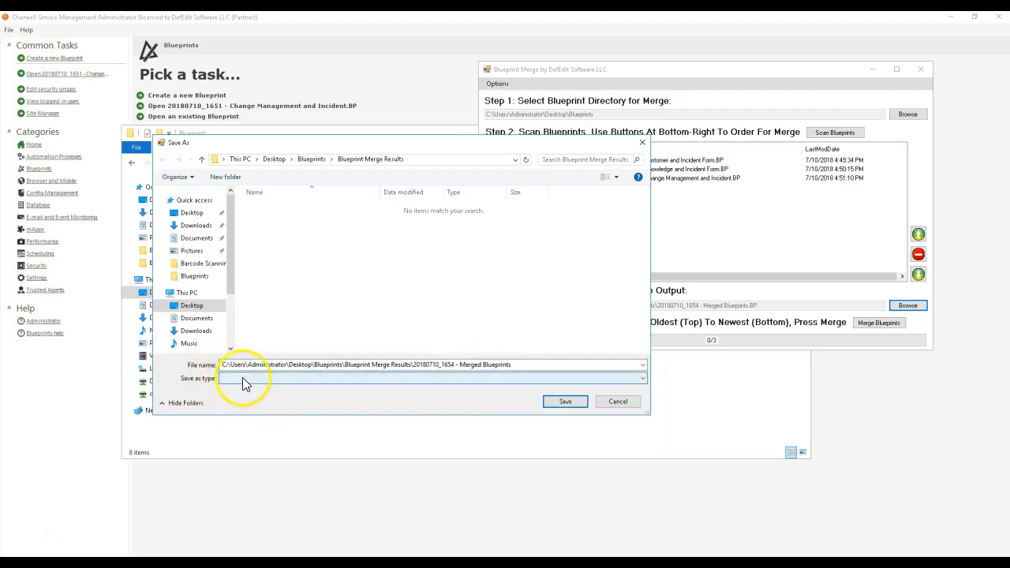
click(521, 365)
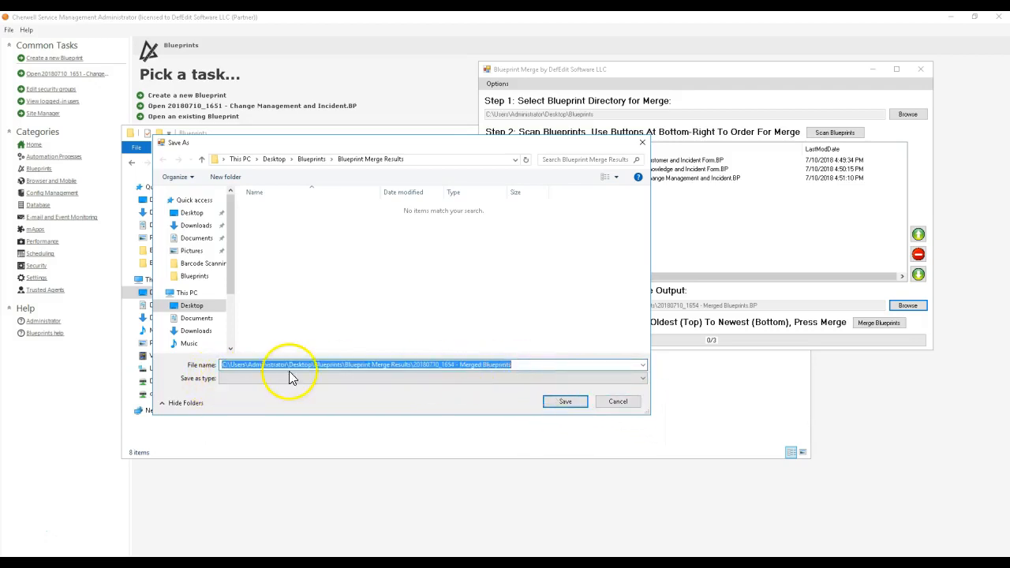
click(562, 406)
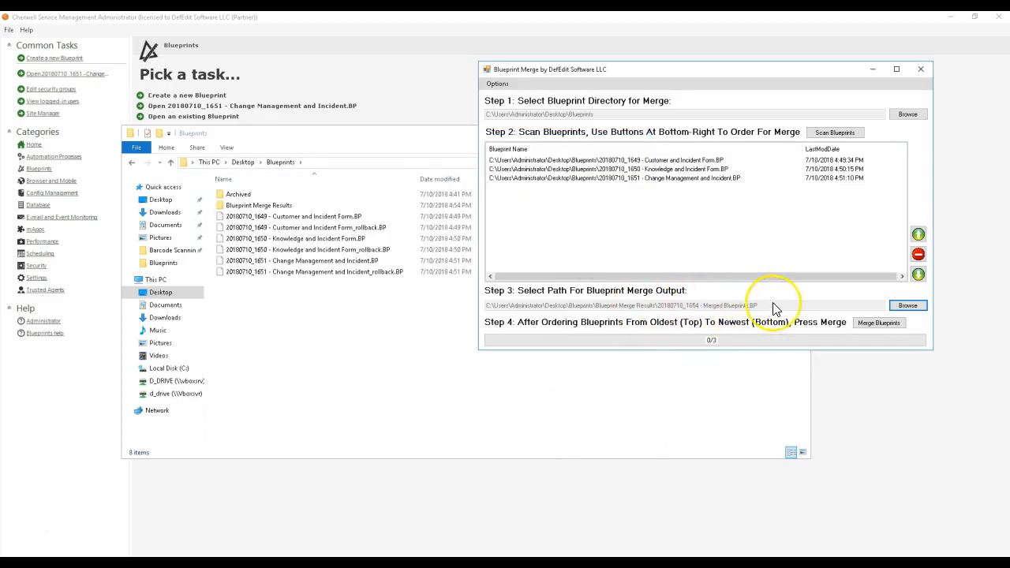
Merge the three scanned Blueprints into the output file and dismiss the completion message.
click(785, 277)
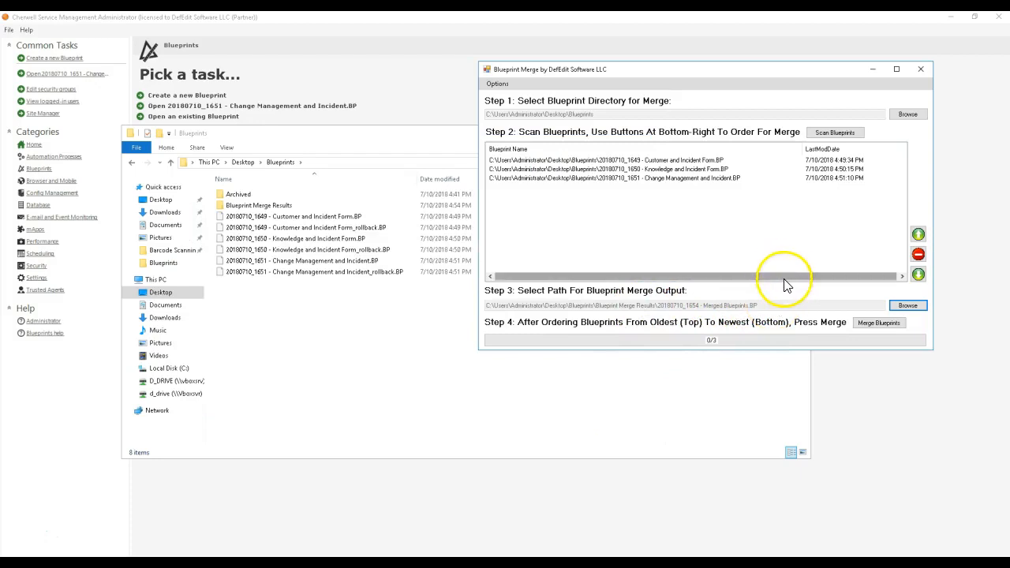
click(864, 330)
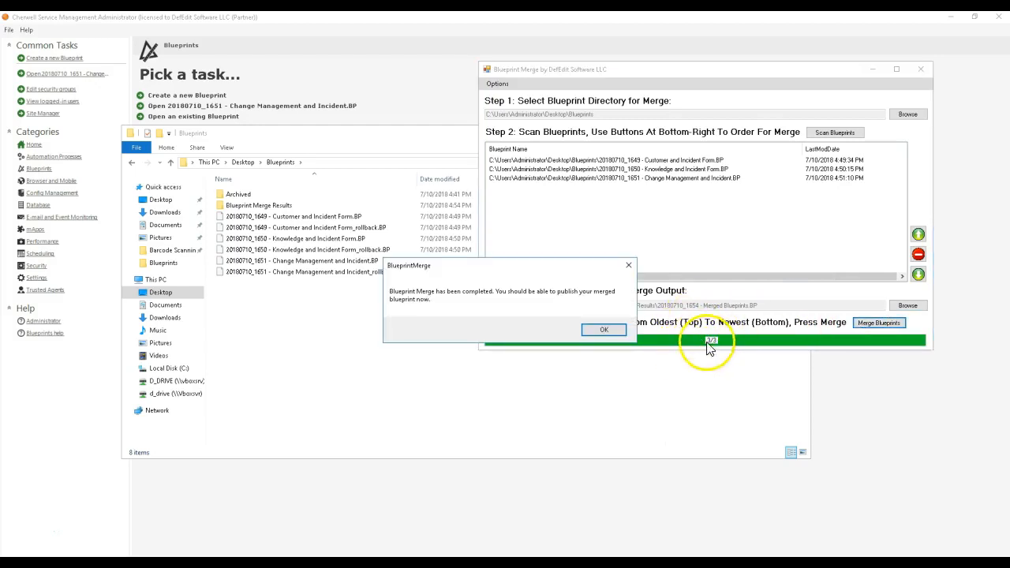
mouse_move(466, 269)
mouse_down()
mouse_move(471, 281)
mouse_move(476, 270)
mouse_up()
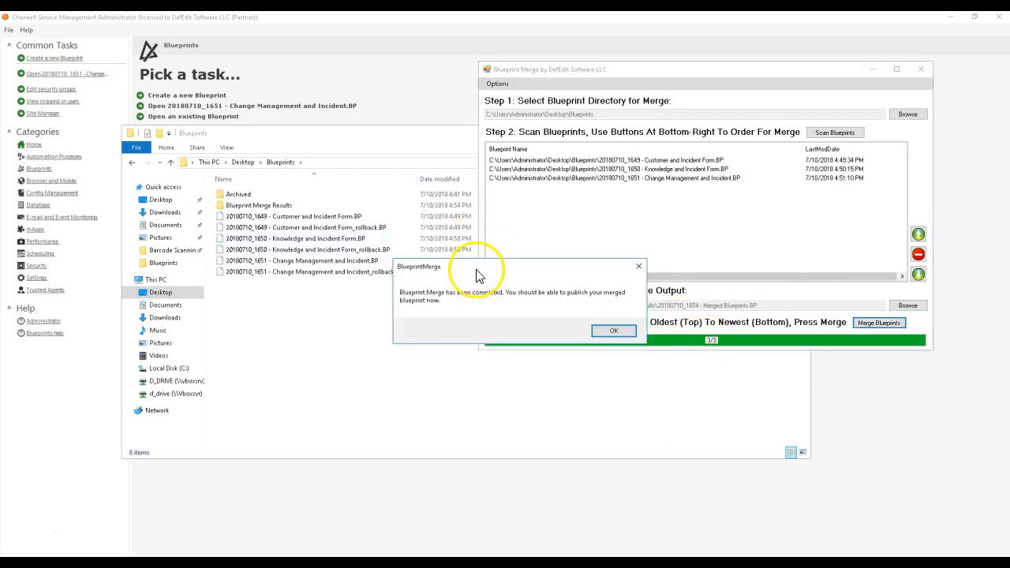
click(612, 330)
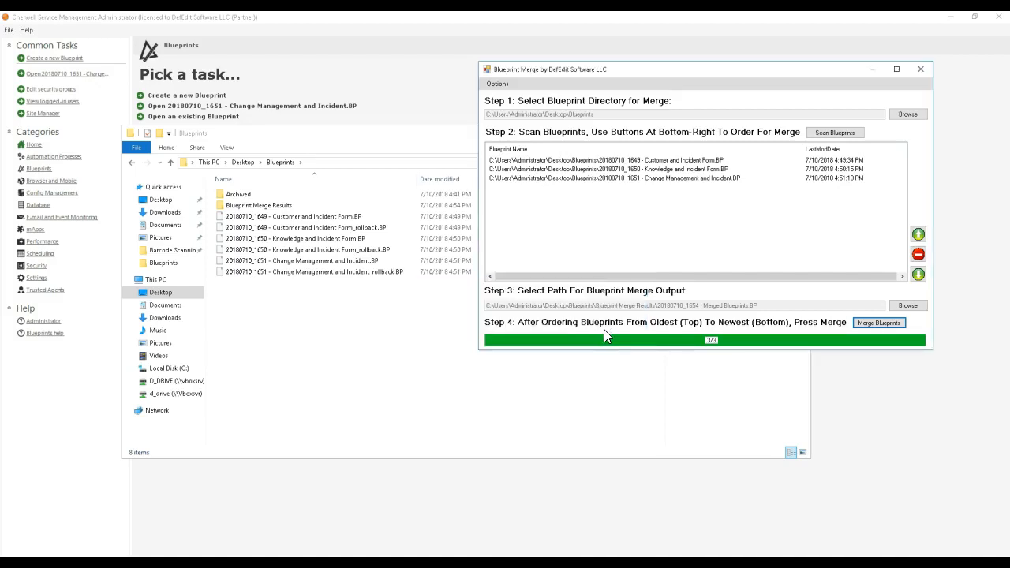
Check the Blueprint Merge Results folder in File Explorer for the merged file and compare it with the output path.
double_click(256, 204)
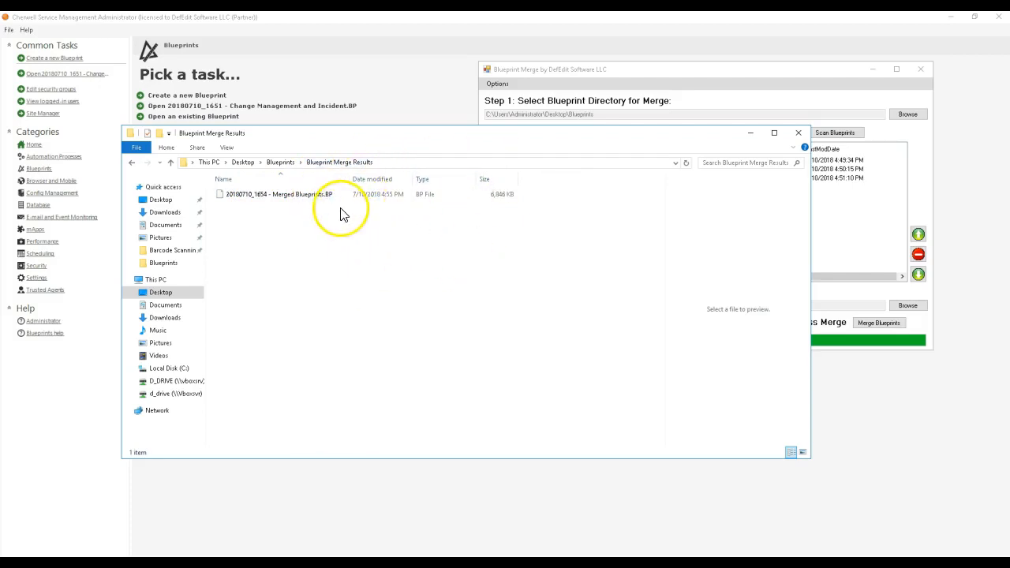
click(367, 196)
click(837, 304)
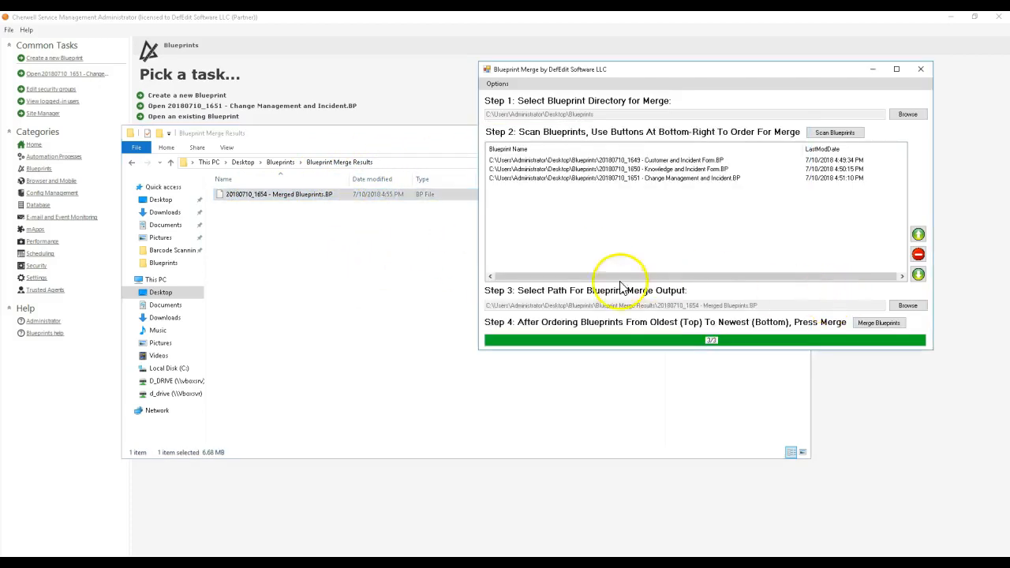
click(383, 232)
Open 20180710_1654 - Merged Blueprints.BP from the Blueprint Merge Results folder in Cherwell Administrator and select the Incident object.
click(373, 100)
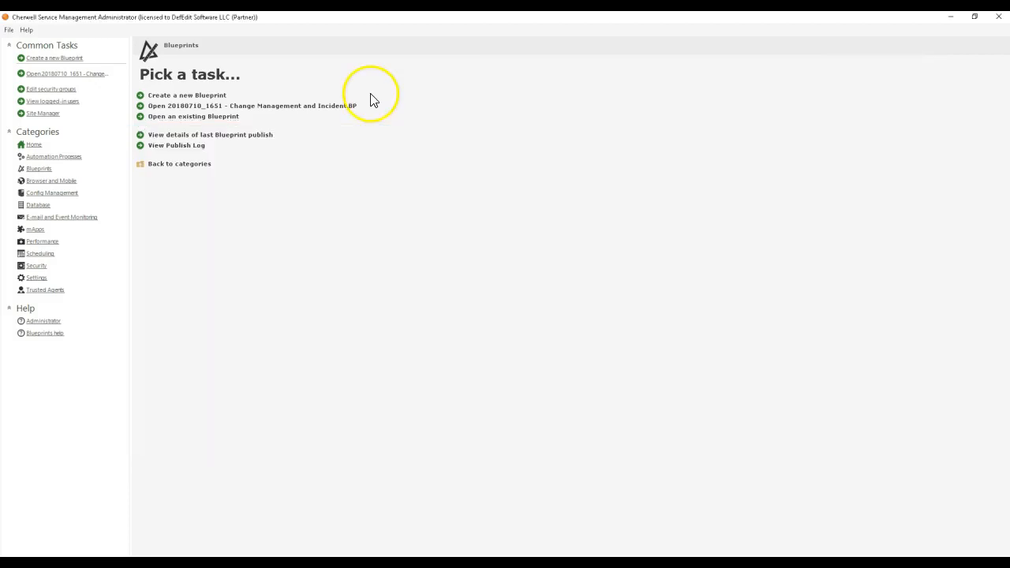
click(232, 119)
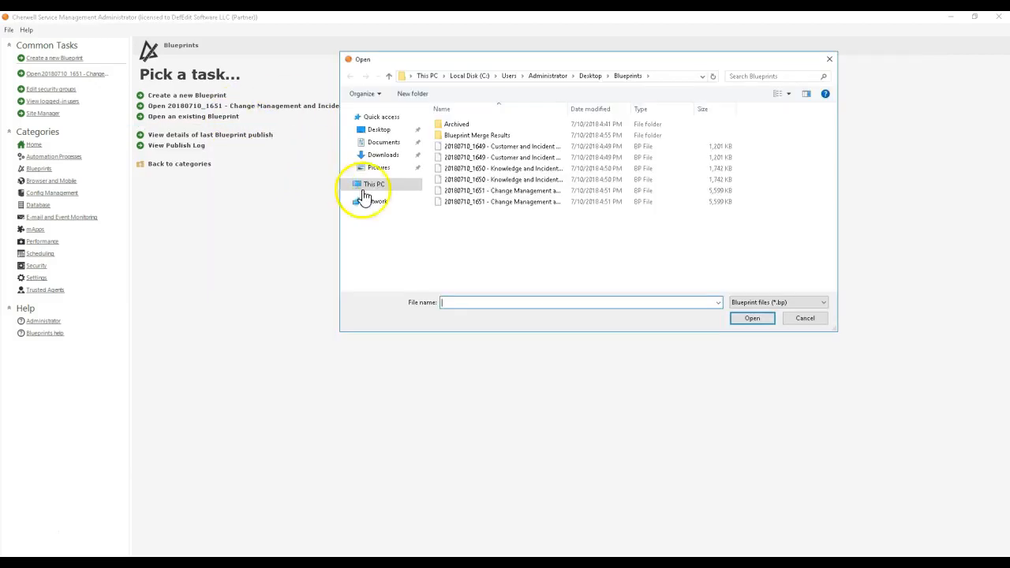
double_click(508, 134)
double_click(508, 127)
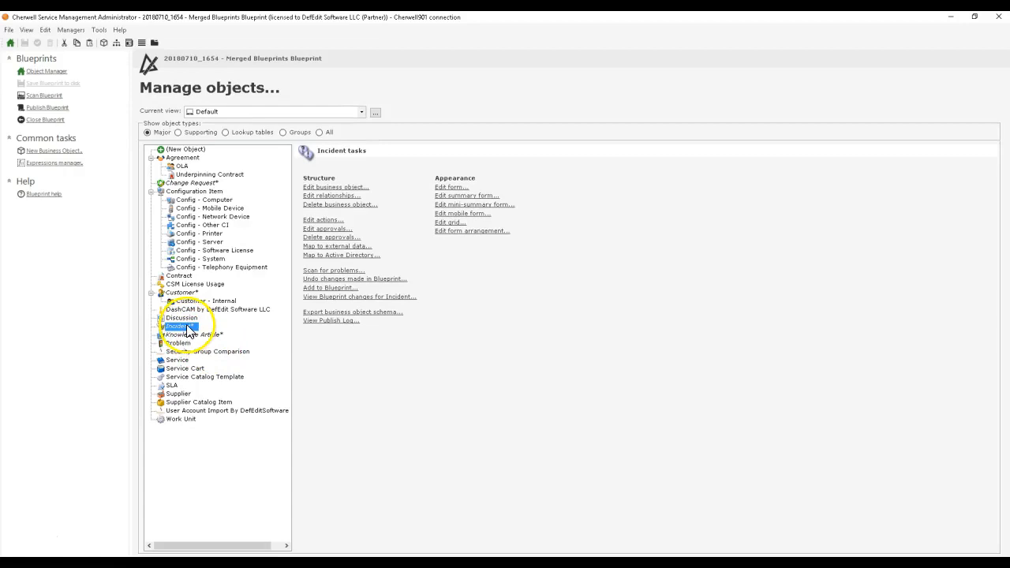
Switch to Blueprint Merge and review the list of source Blueprints against the changed objects in the merged Blueprint.
key(alt+Tab)
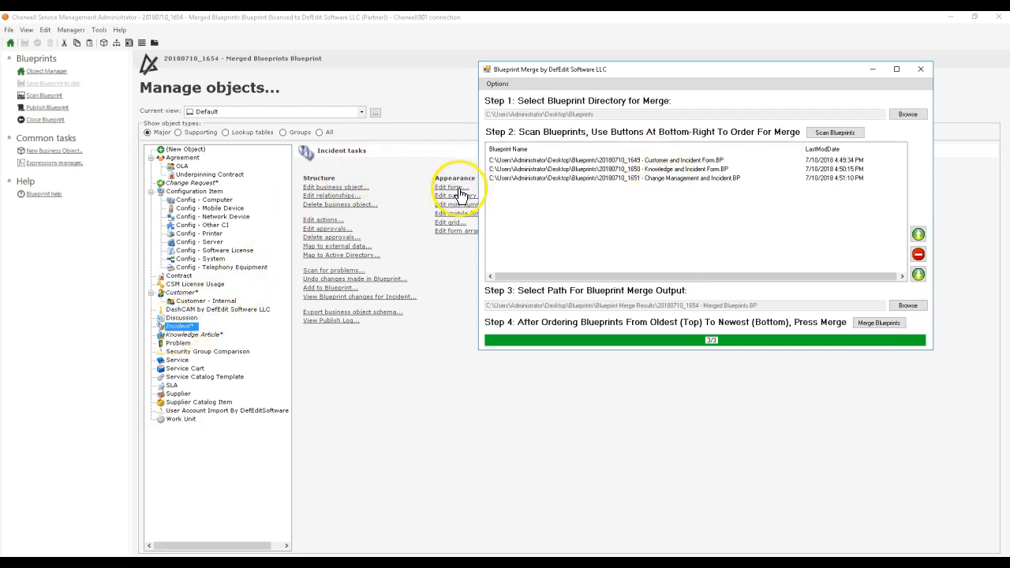
click(649, 169)
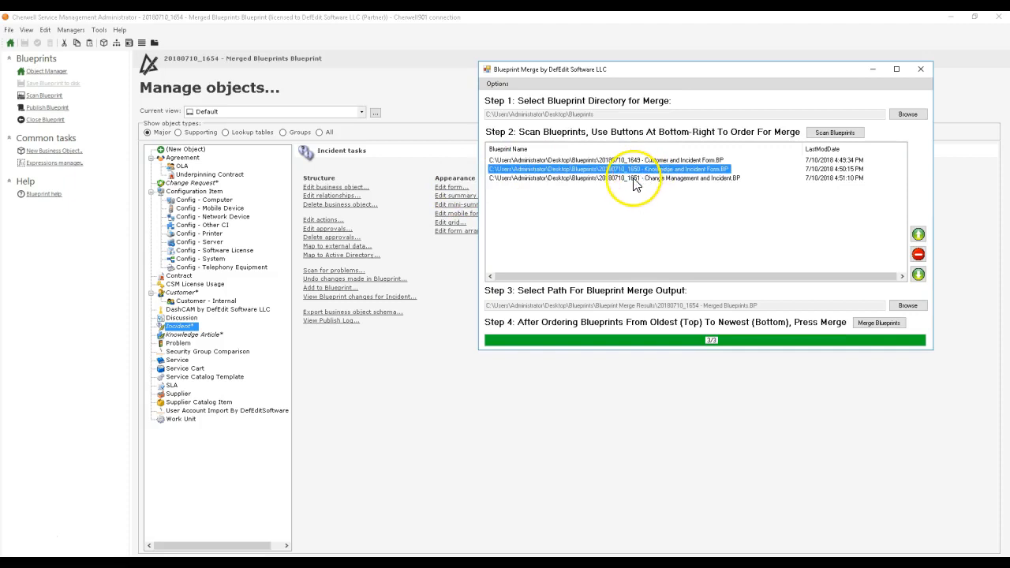
click(634, 179)
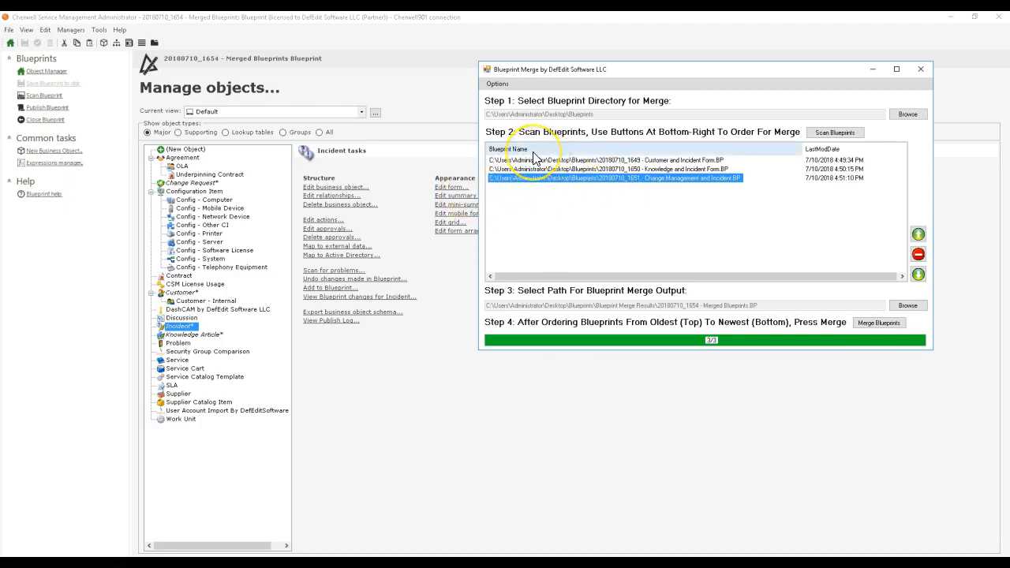
Go through the three source Blueprints in the merge list one by one to review their merge order.
click(600, 169)
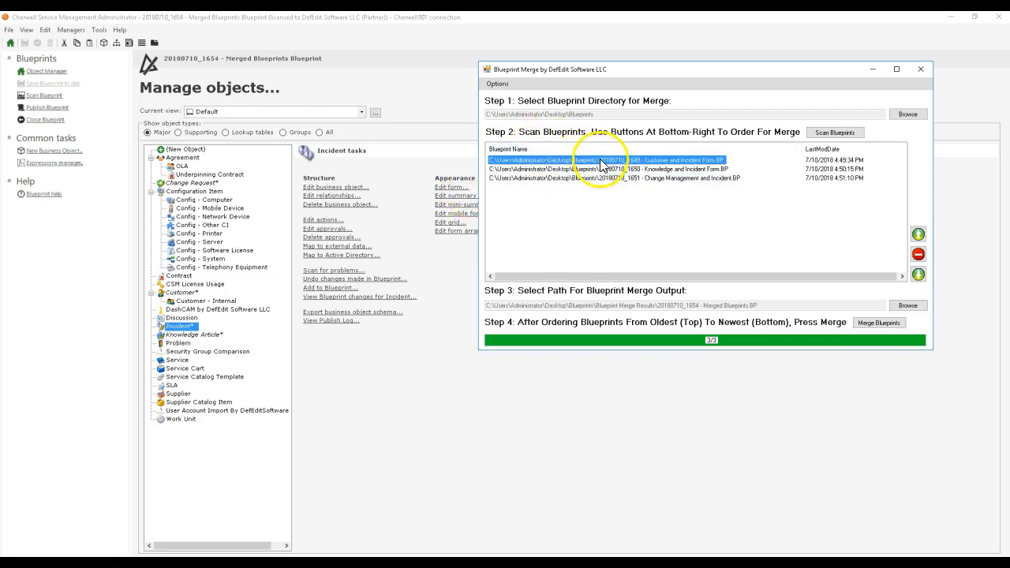
click(603, 178)
click(600, 168)
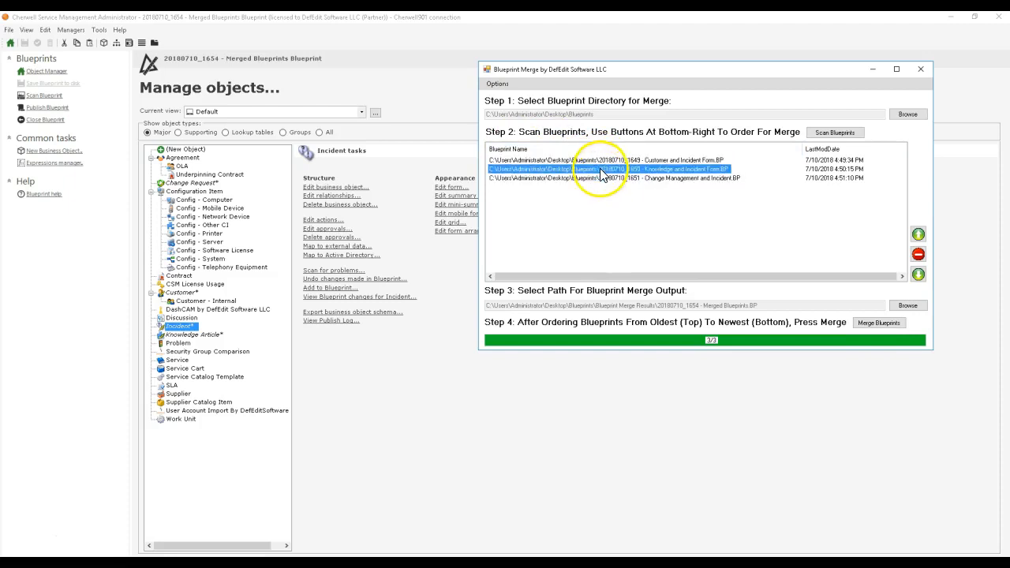
click(596, 161)
click(596, 169)
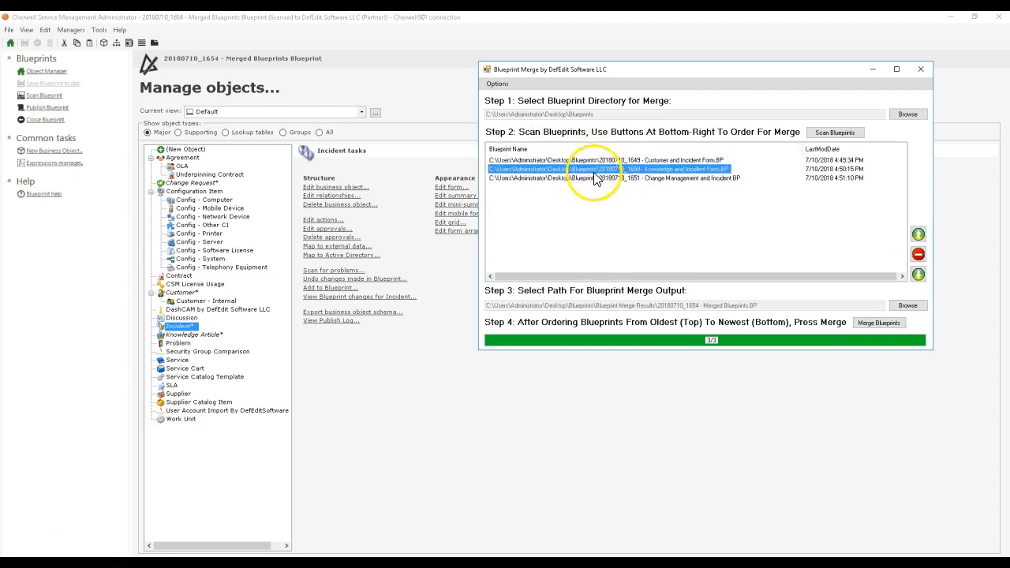
click(594, 178)
click(611, 160)
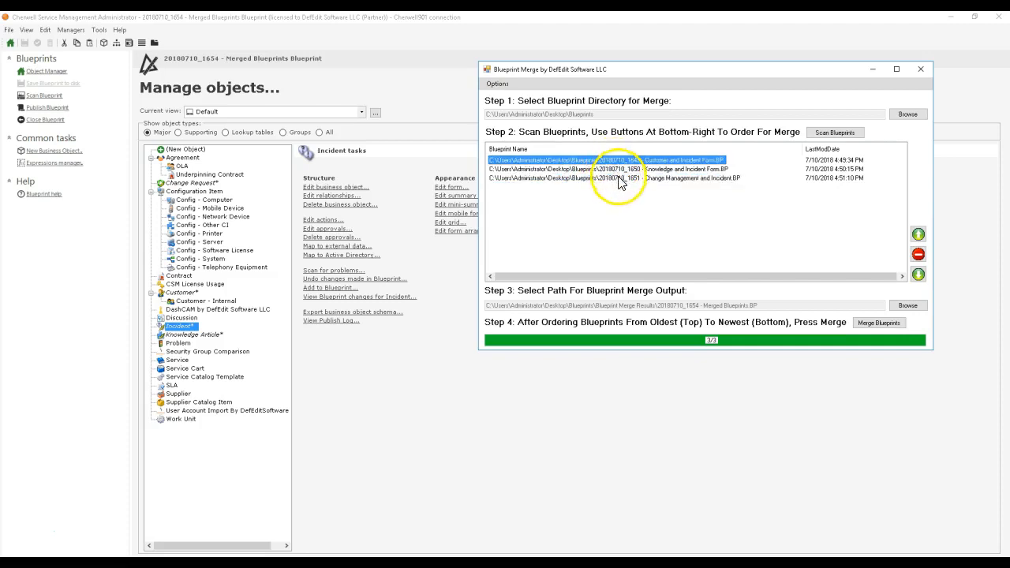
click(608, 169)
click(619, 179)
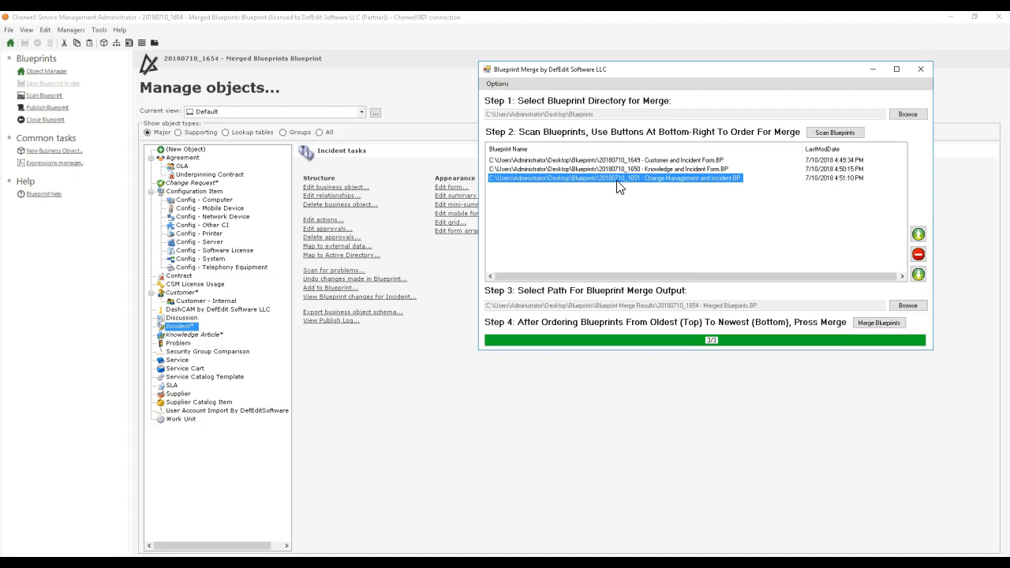
Switch to Cherwell Administrator to review the Incident form task, and check the scan options in Blueprint Merge.
click(456, 188)
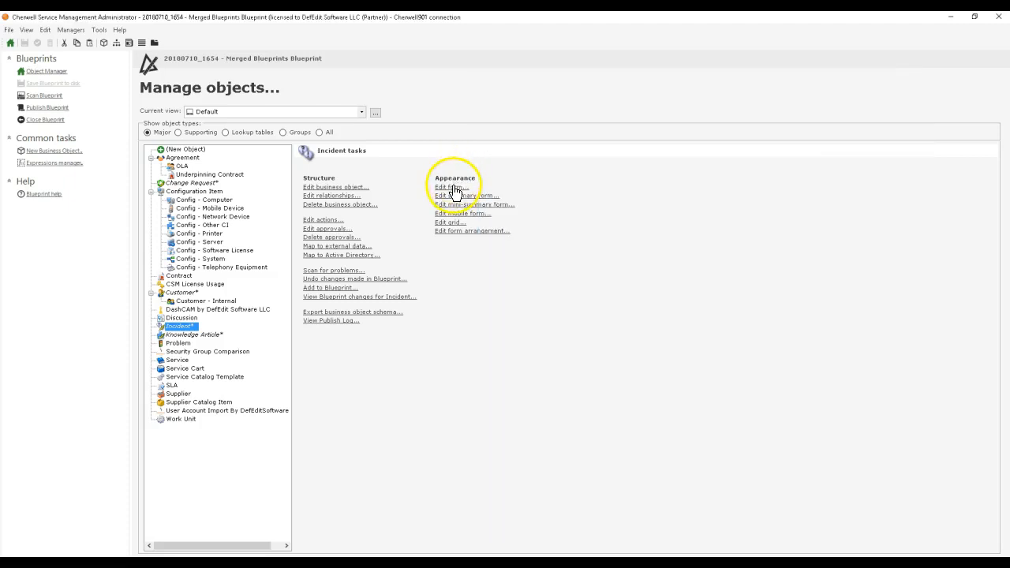
click(452, 187)
click(511, 184)
click(489, 192)
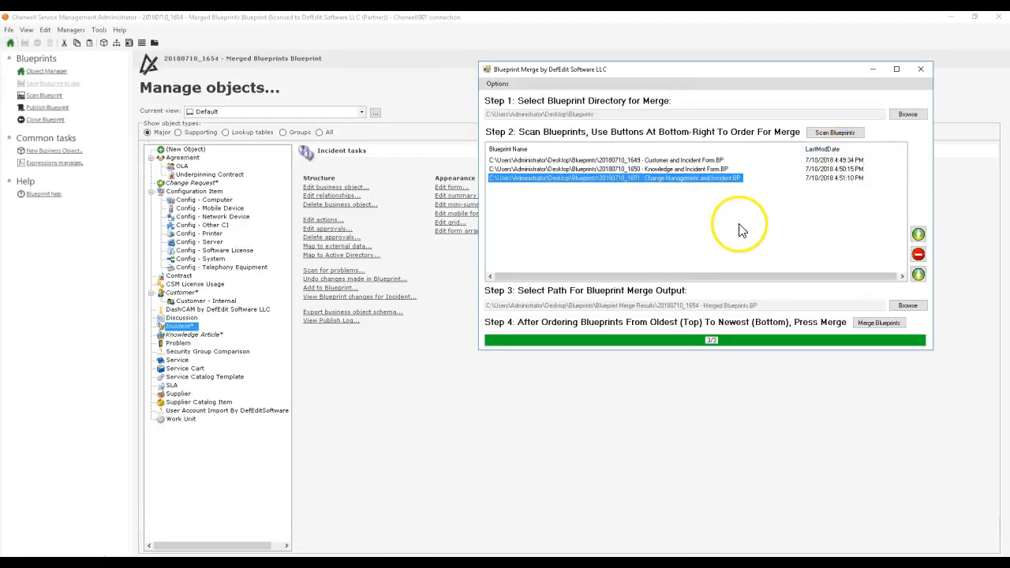
click(498, 84)
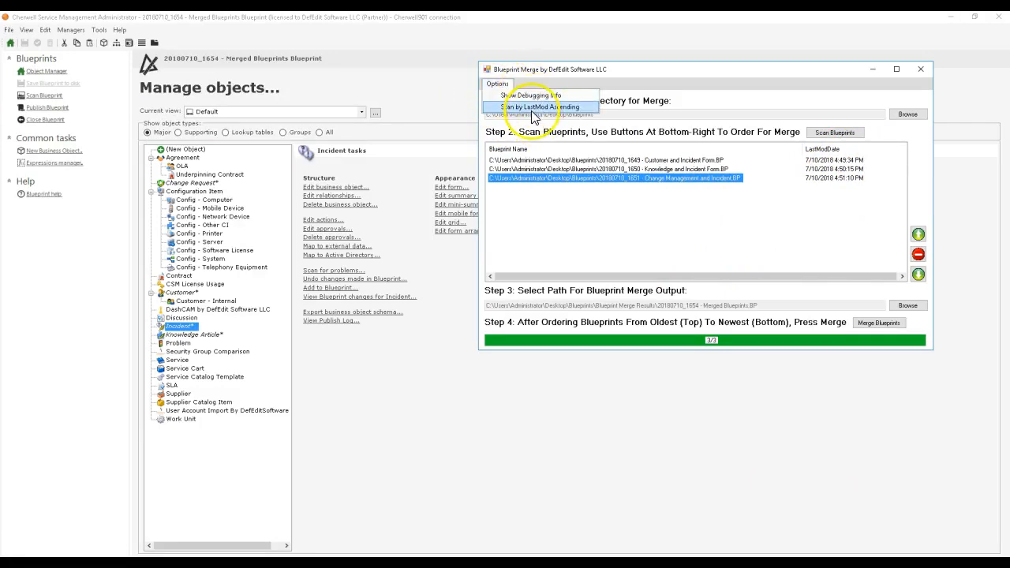
View the merged Blueprint's changes by business object in Cherwell Administrator, examine Incident's Default Form, and close the list without changes.
click(10, 30)
click(44, 102)
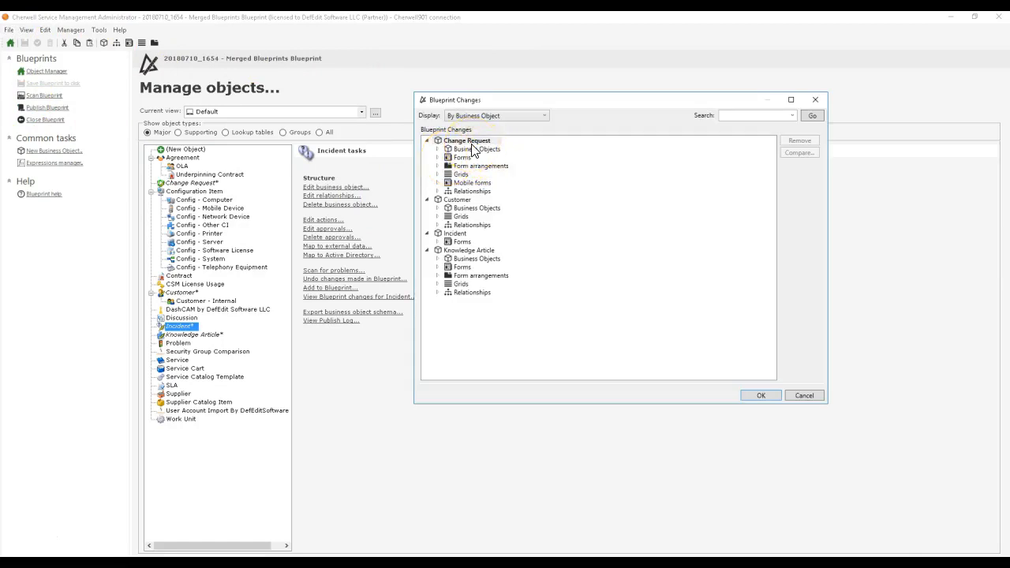
click(453, 199)
click(446, 251)
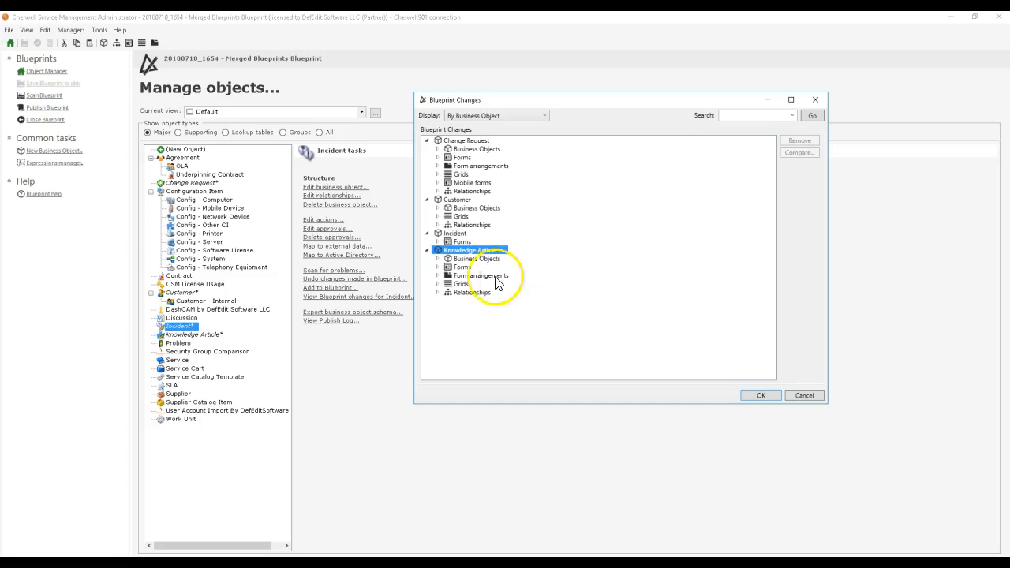
double_click(460, 243)
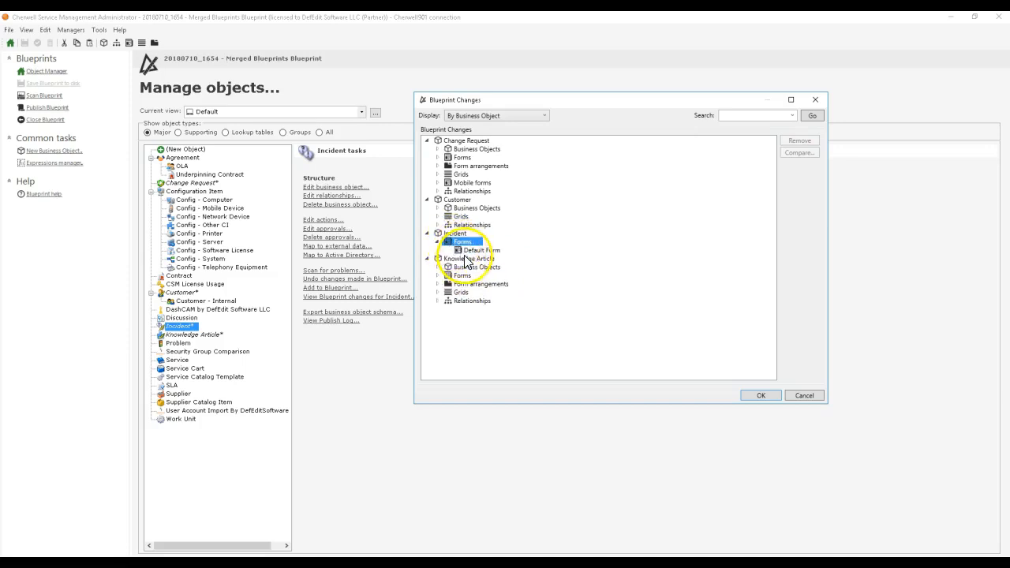
click(462, 251)
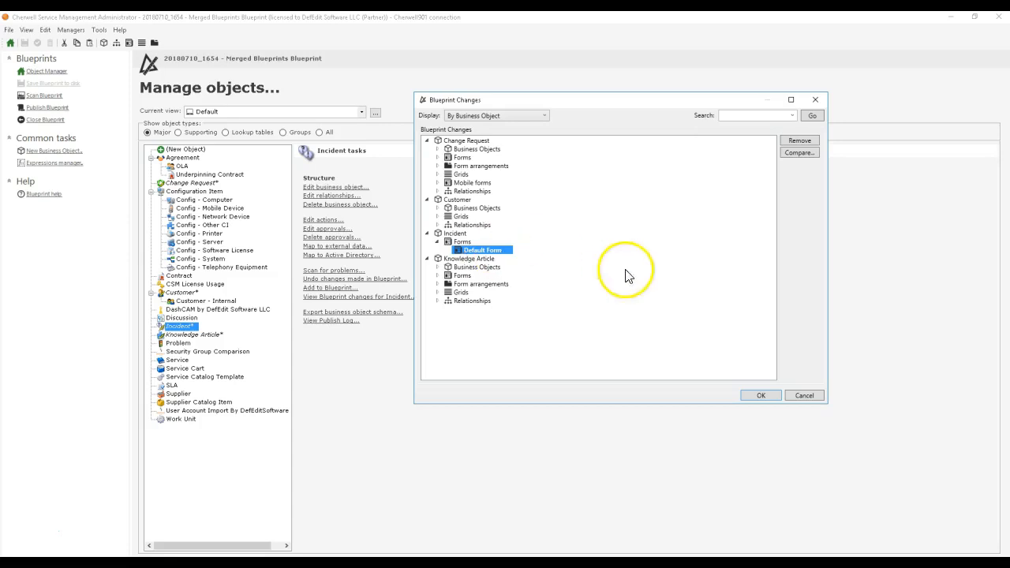
click(793, 396)
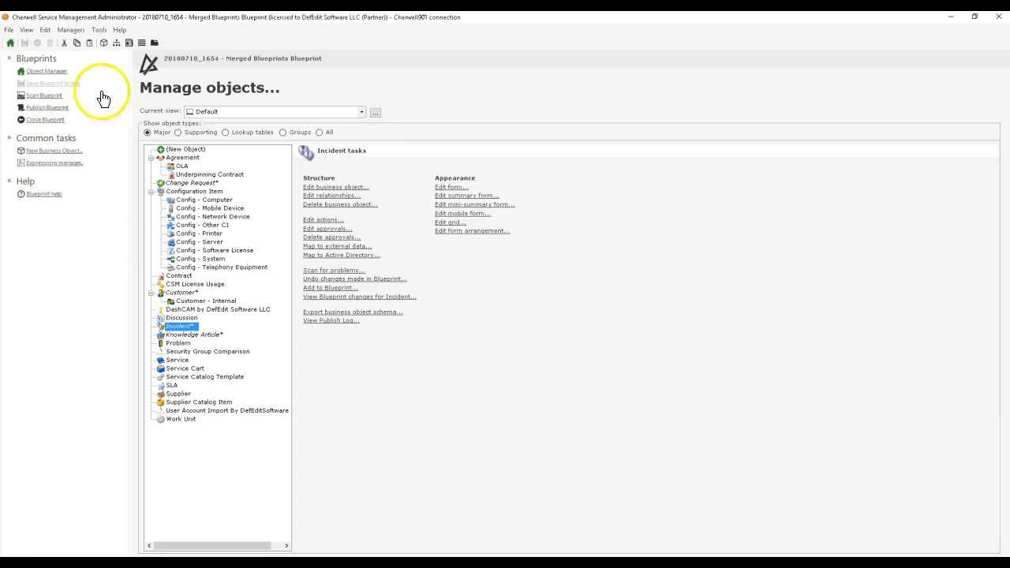
Close the merged Blueprint and rename the non-rollback Knowledge file in File Explorer's Blueprints folder to 20180710_1699 - Knowledge and Incident Form.BP.
click(45, 119)
click(162, 562)
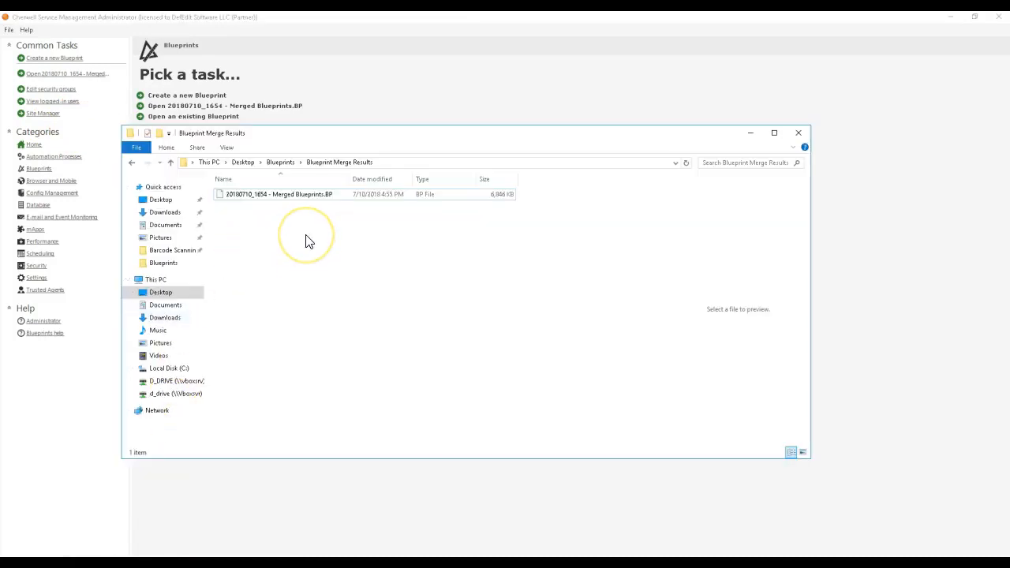
click(281, 163)
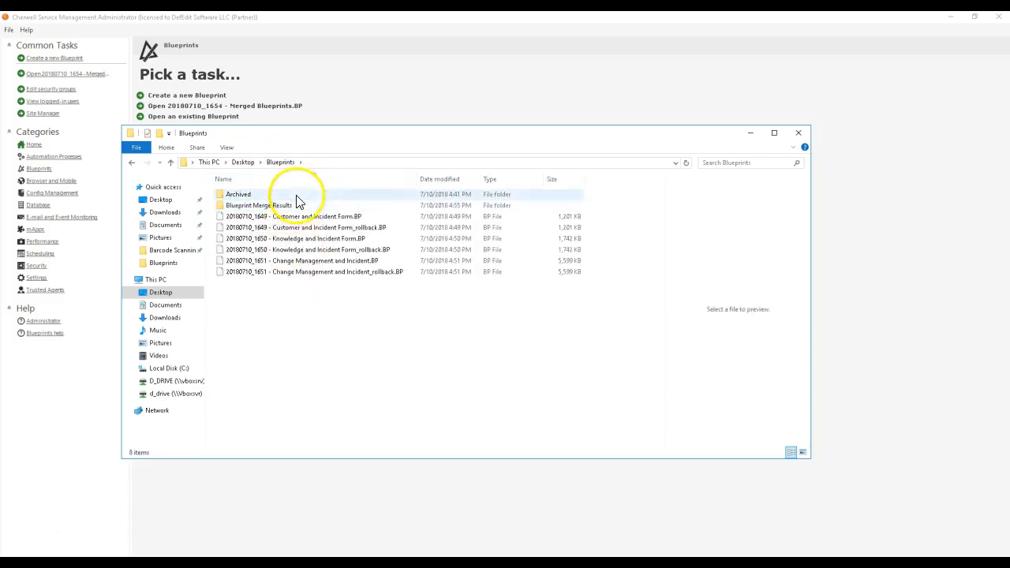
click(276, 238)
right_click(256, 241)
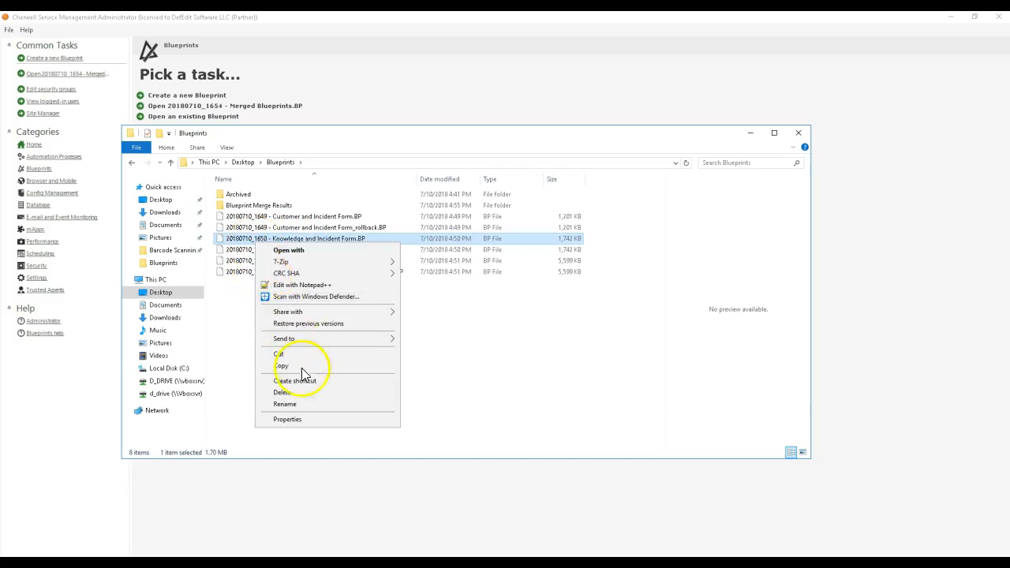
click(286, 404)
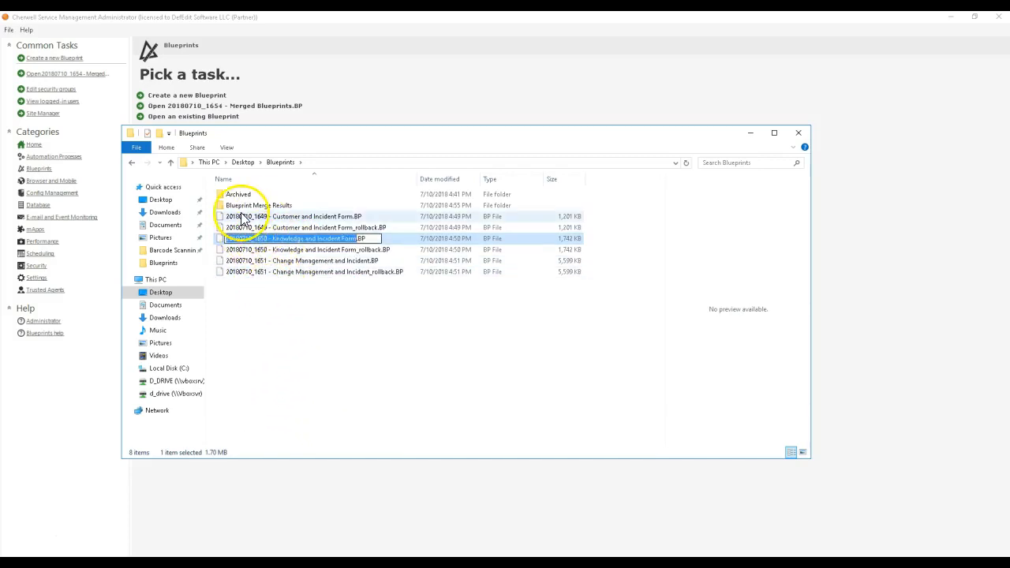
click(268, 239)
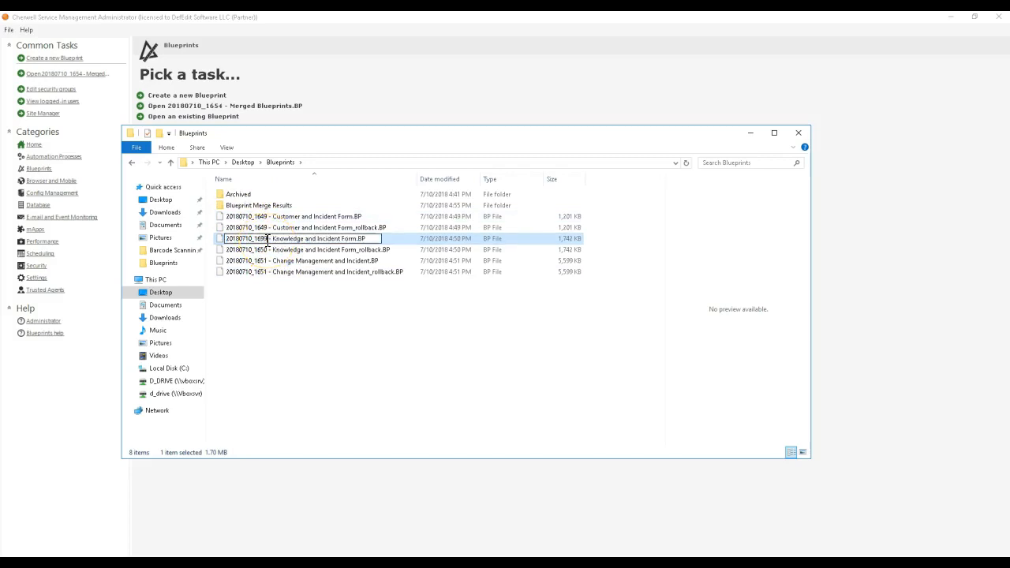
key(Return)
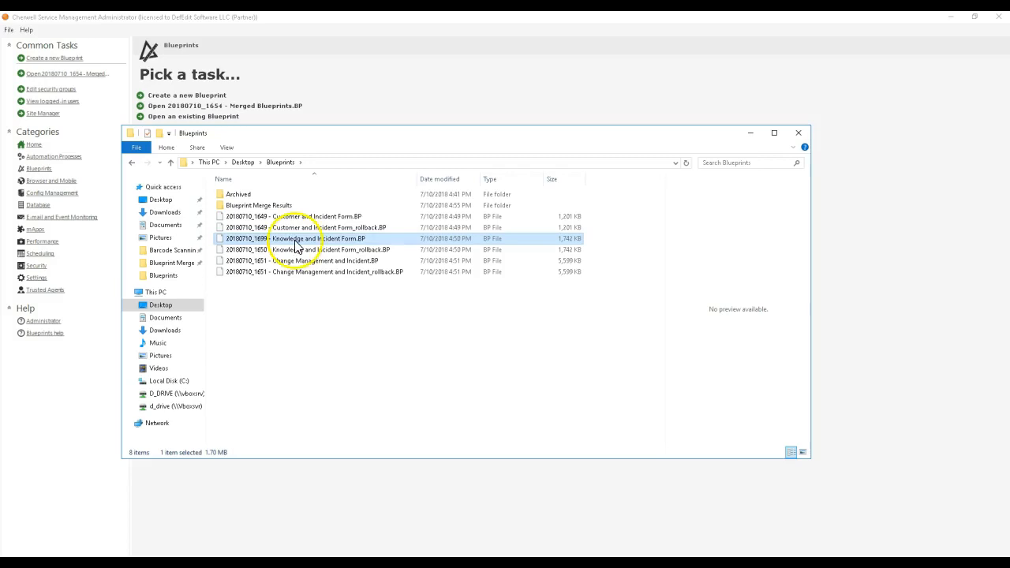
click(476, 376)
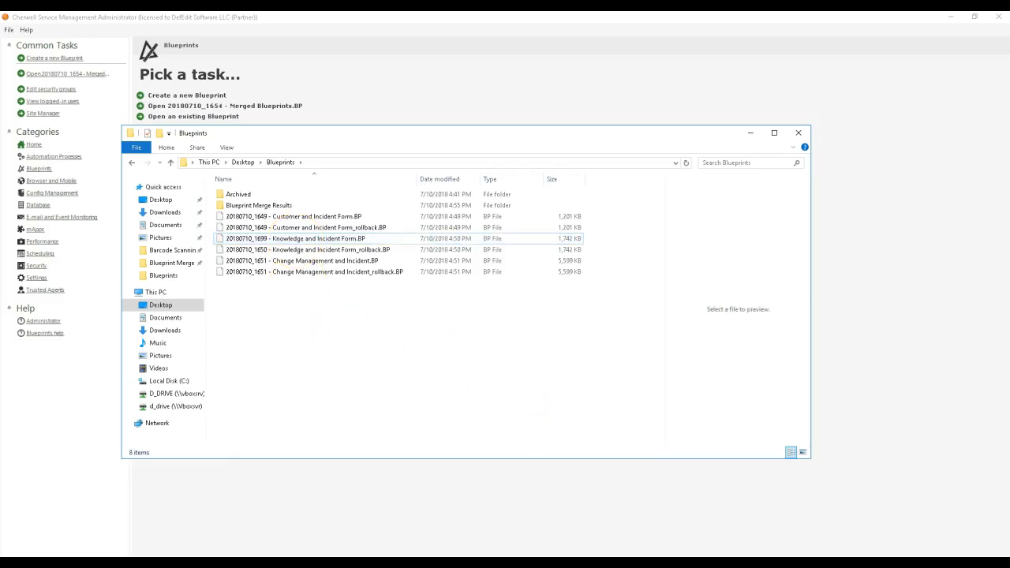
Close the running Blueprint Merge window and start BlueprintMerge again from the Desktop folder.
key(alt+Tab)
click(923, 75)
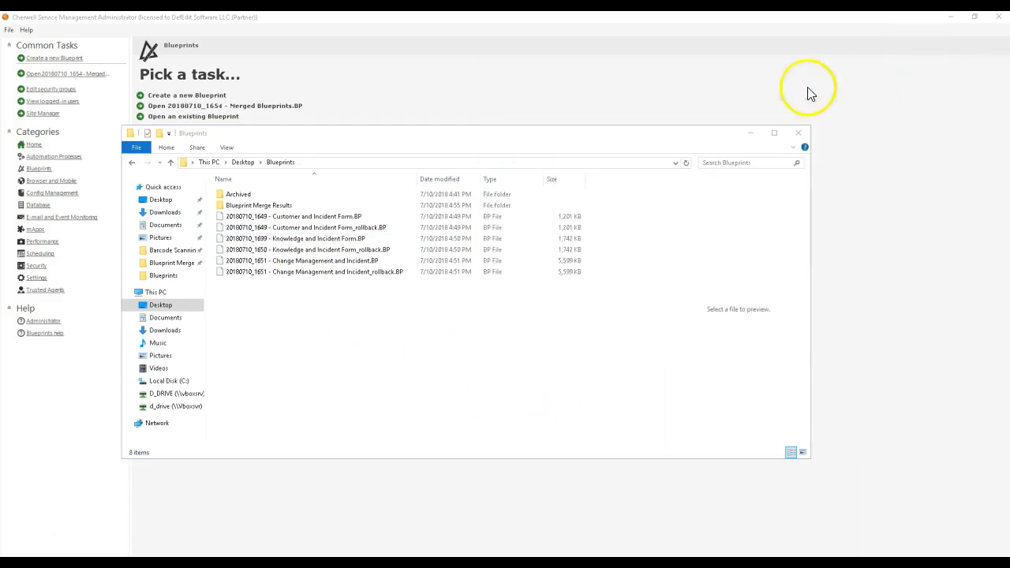
click(243, 161)
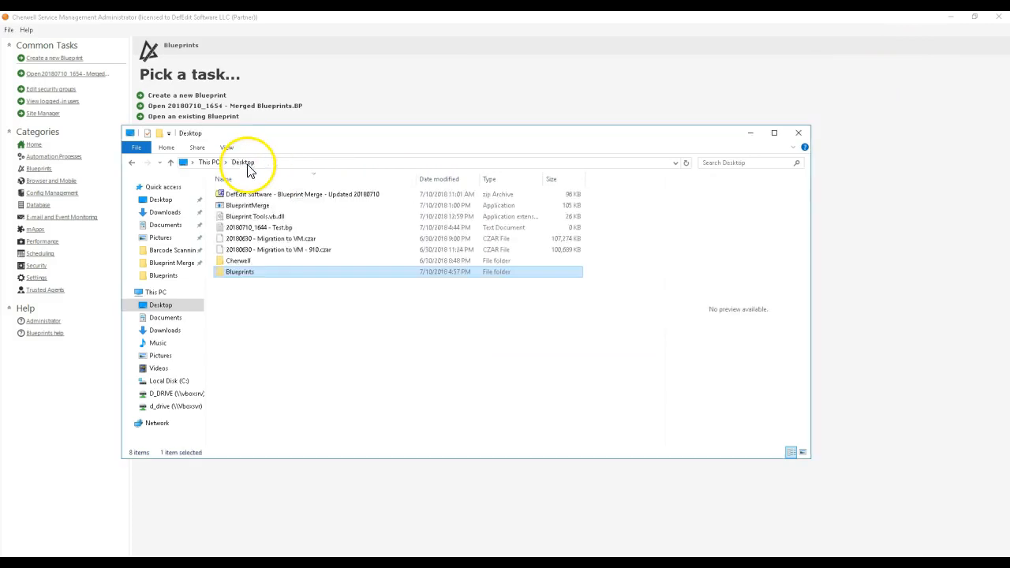
double_click(249, 206)
drag(330, 63, 734, 75)
Choose the desktop Blueprints folder as the merge directory, scan it, and select the 20180710_1699 Knowledge and Incident Form Blueprint.
click(876, 118)
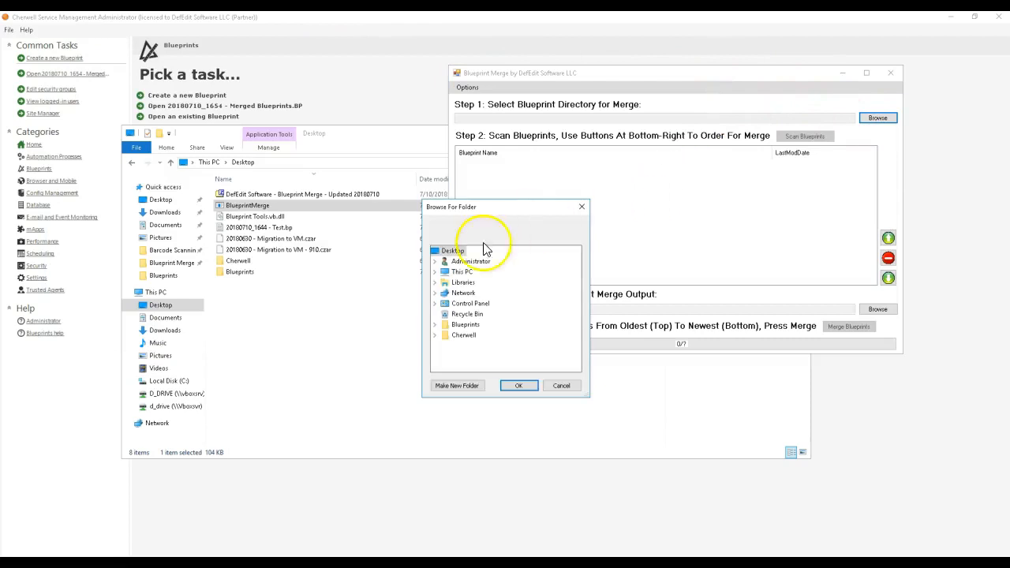
click(464, 324)
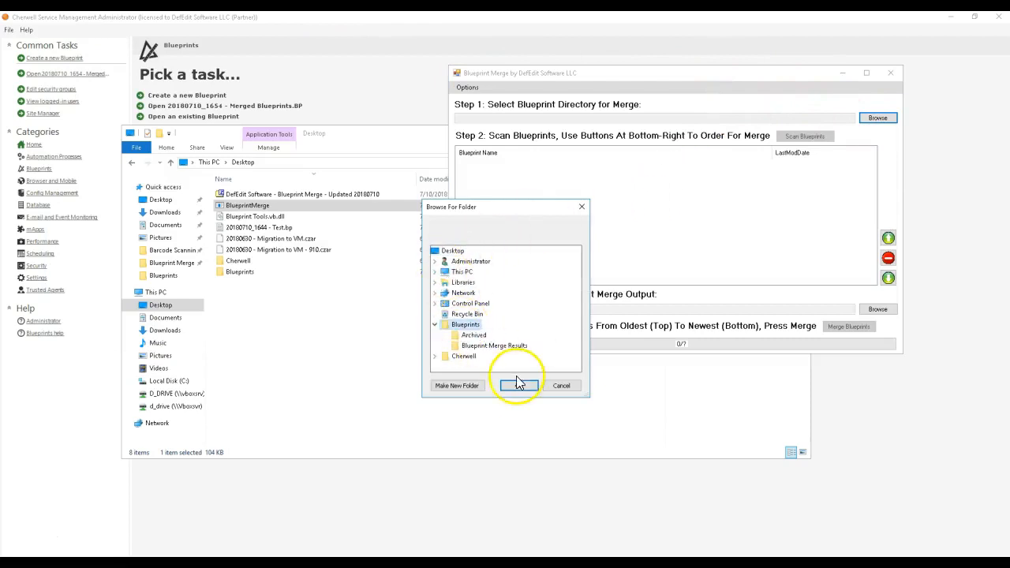
click(514, 387)
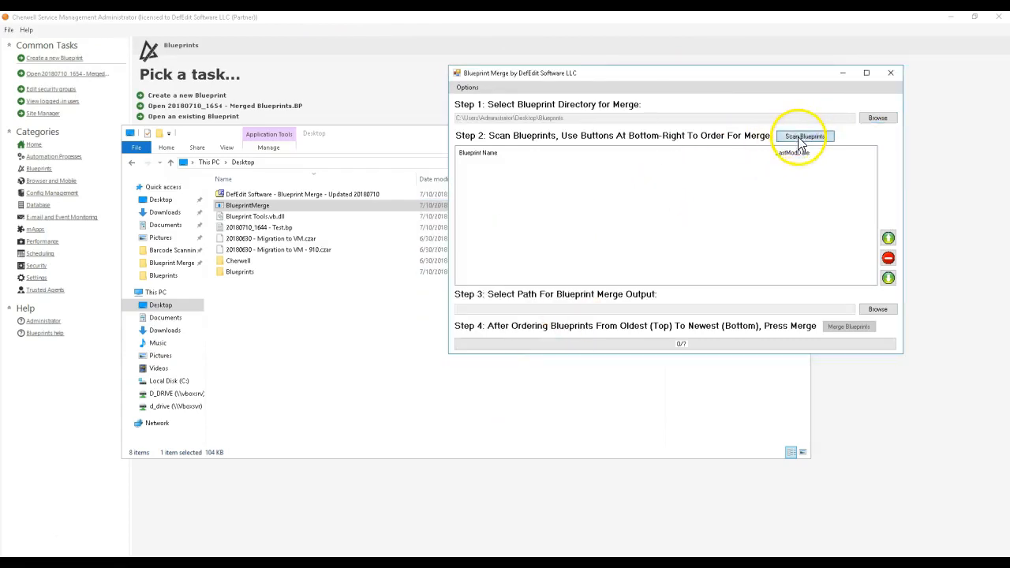
click(800, 141)
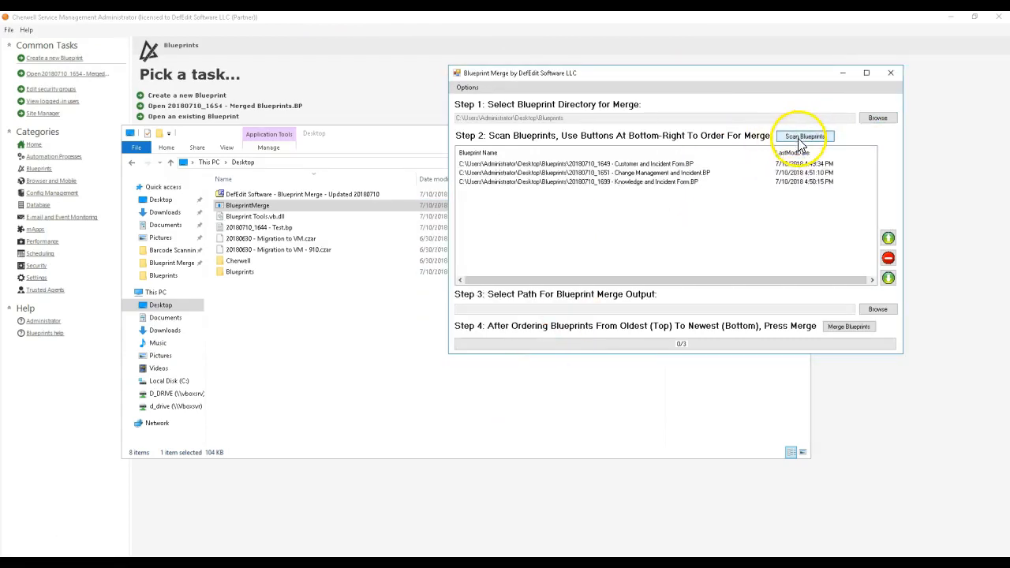
click(590, 184)
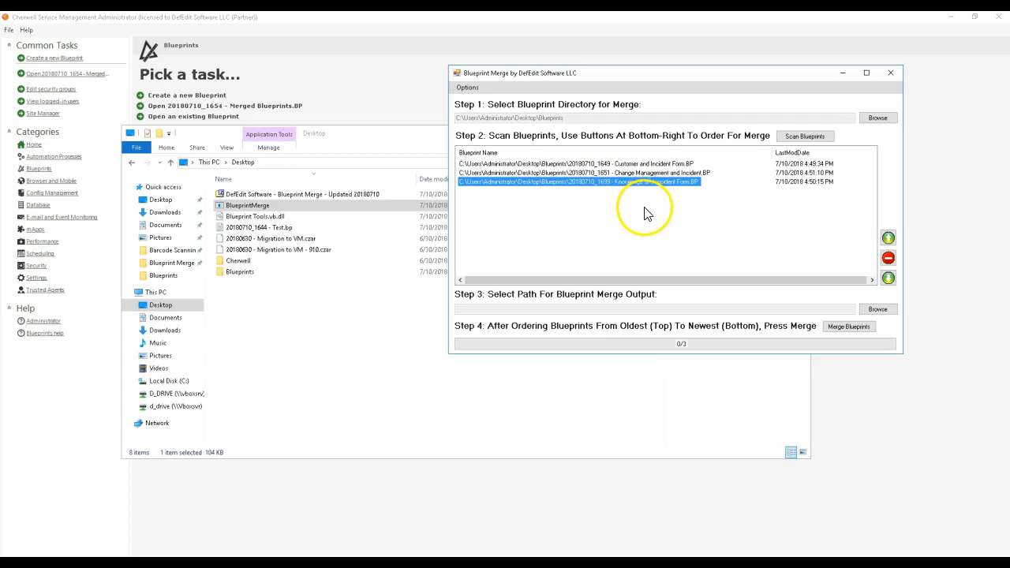
Close Blueprint Merge and rename the Change Management file in the Blueprints folder to 20180710_1651 - Blueprint # 3 - Change Management and Incident.BP.
click(890, 73)
double_click(257, 273)
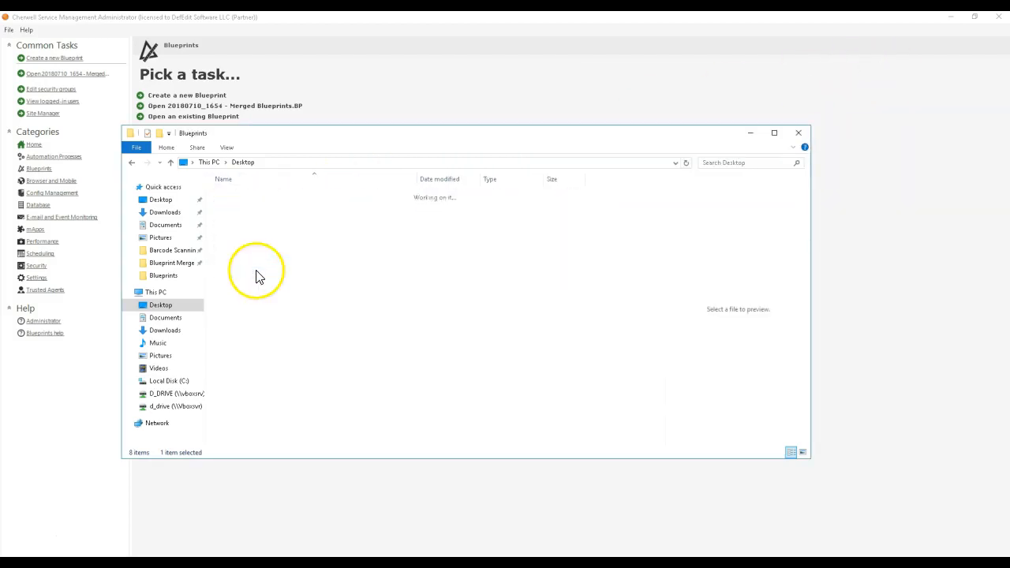
click(306, 219)
click(272, 270)
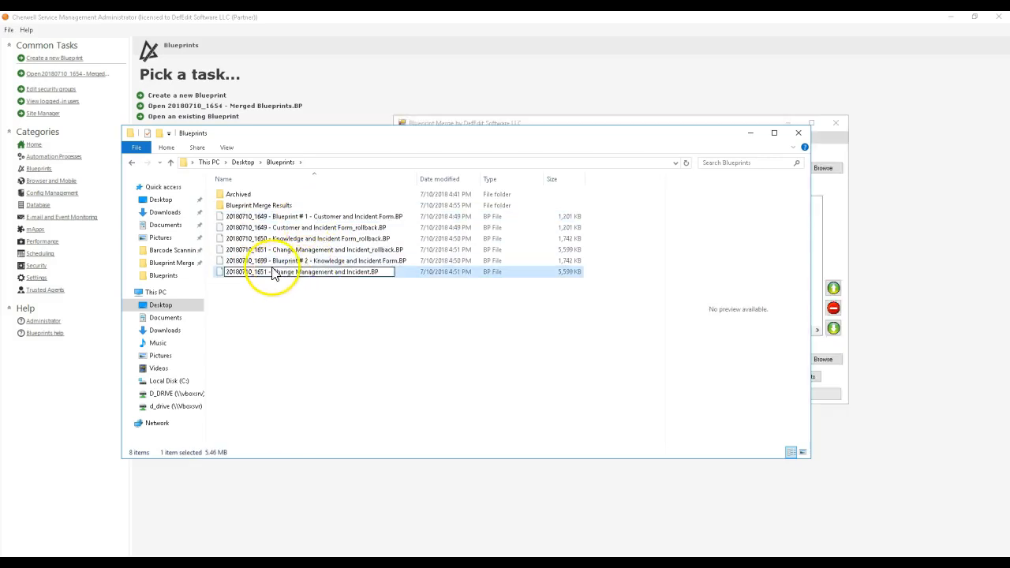
text(Blueprint # 3)
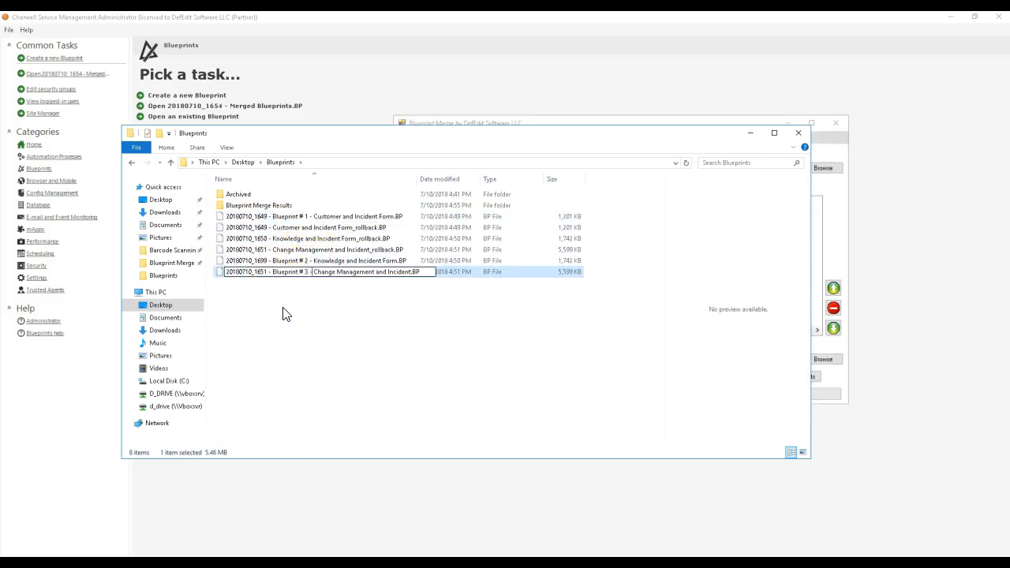
key(Return)
Remove all Blueprints from the merge list in Blueprint Merge and rescan the directory.
click(825, 229)
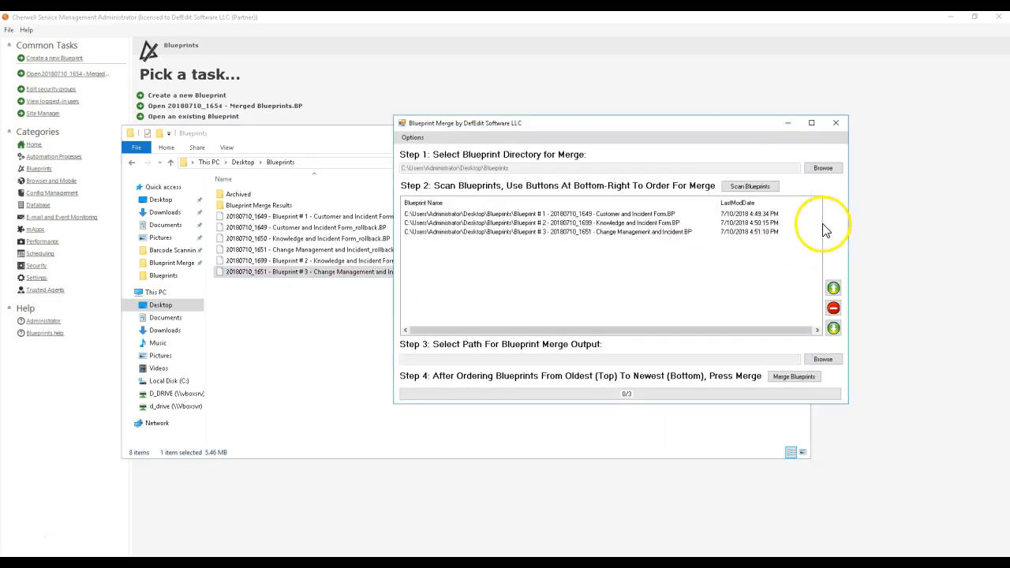
key(ctrl+a)
click(834, 308)
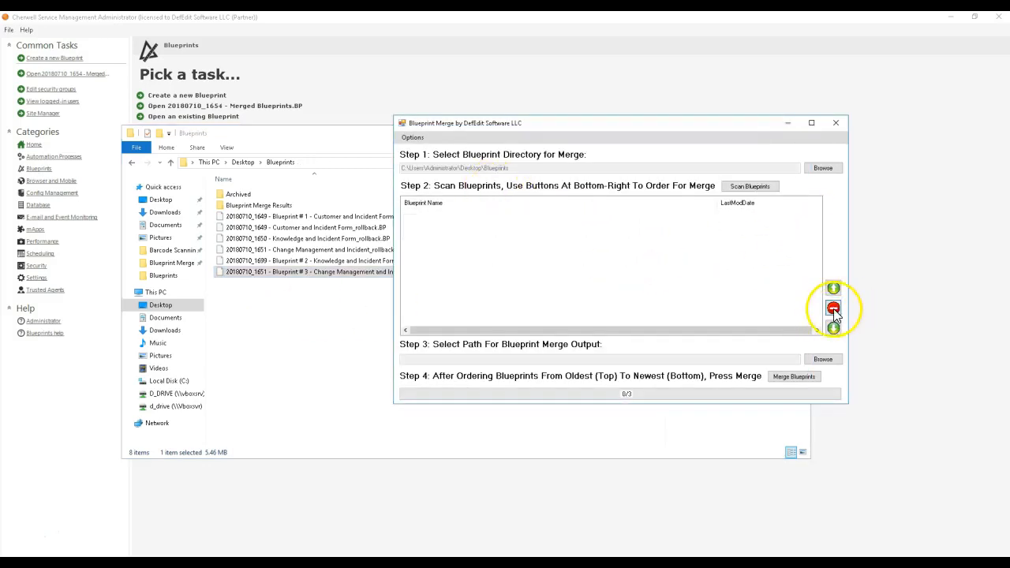
click(740, 187)
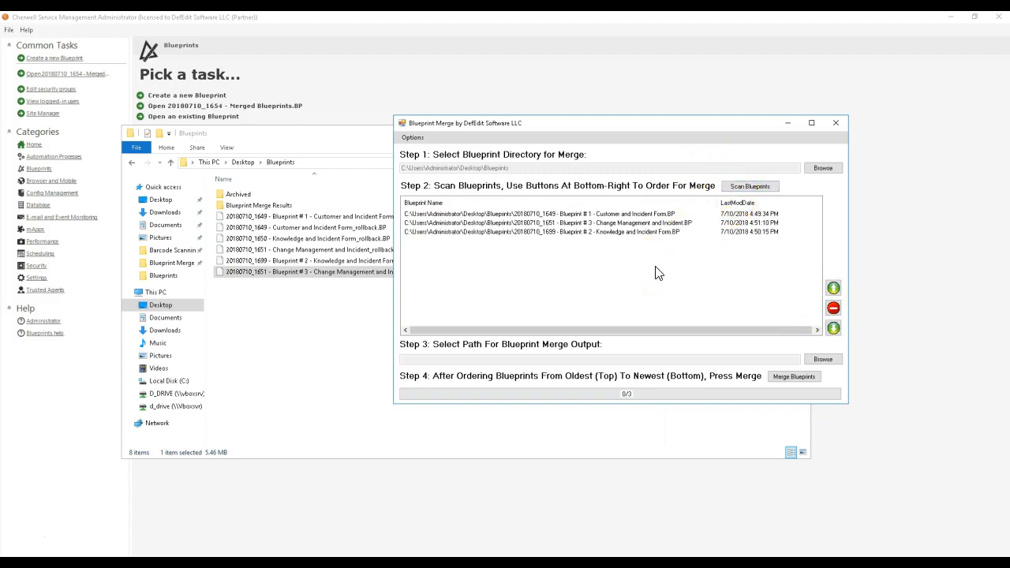
Step through the rescanned Blueprints and compare their list order with the Blueprint numbers and timestamps in their file names.
click(573, 213)
click(583, 223)
click(582, 232)
click(584, 223)
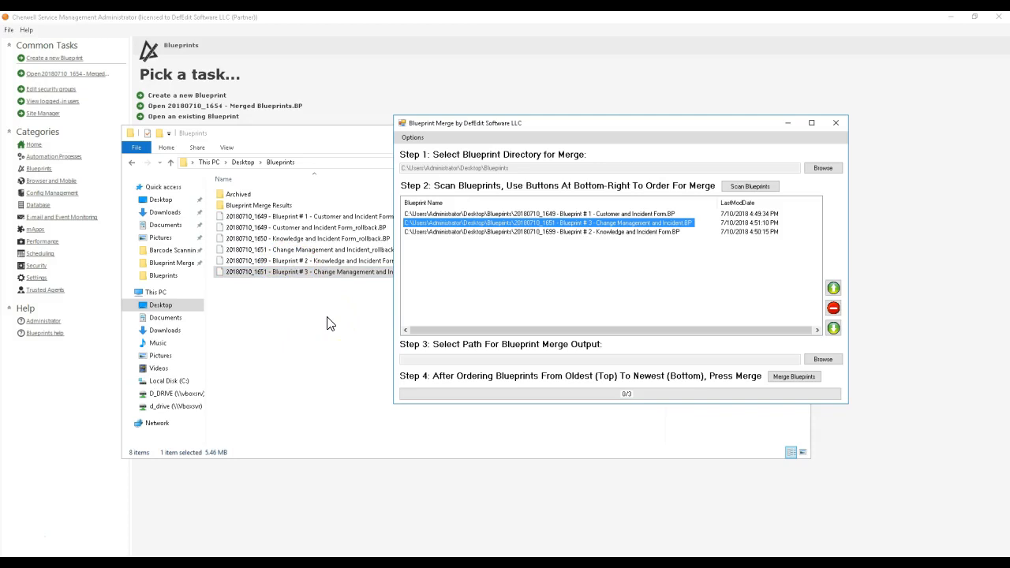
click(557, 216)
click(557, 224)
click(557, 232)
click(563, 215)
click(565, 223)
click(567, 233)
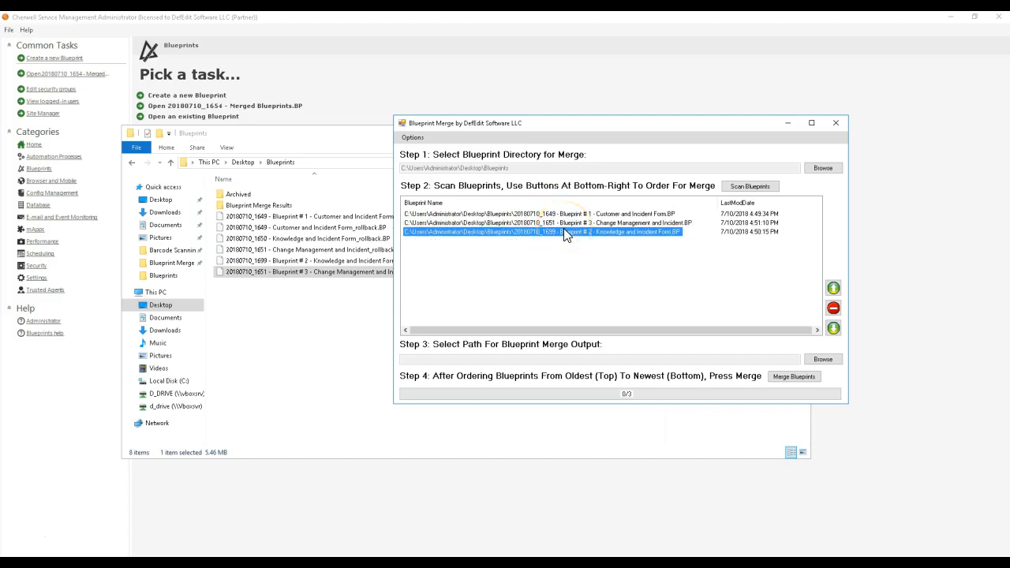
Compare the order of the three scanned Blueprints with the Blueprint numbers in their names and their last-modified dates.
click(576, 215)
click(578, 224)
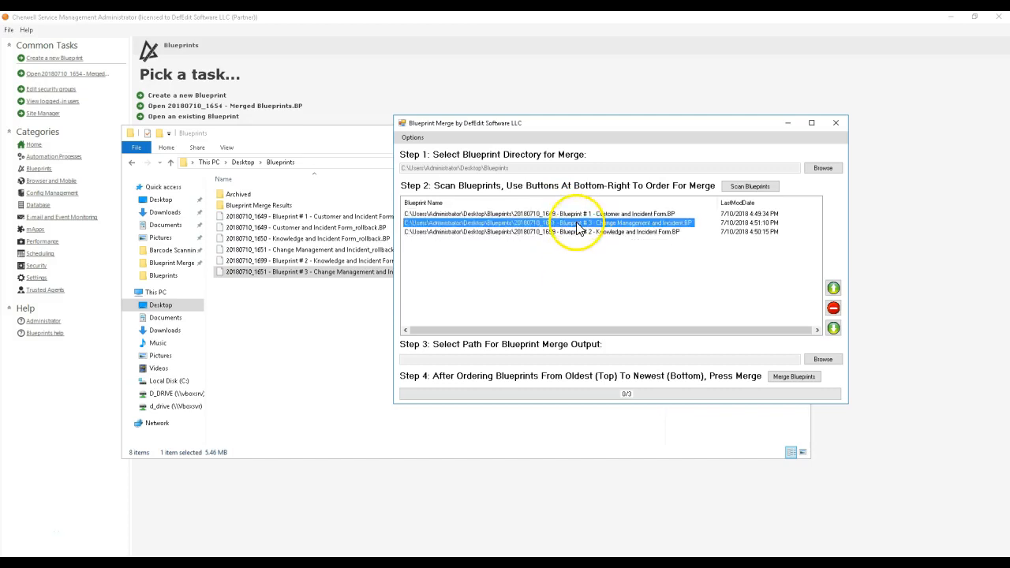
click(577, 232)
click(579, 215)
click(577, 232)
click(578, 224)
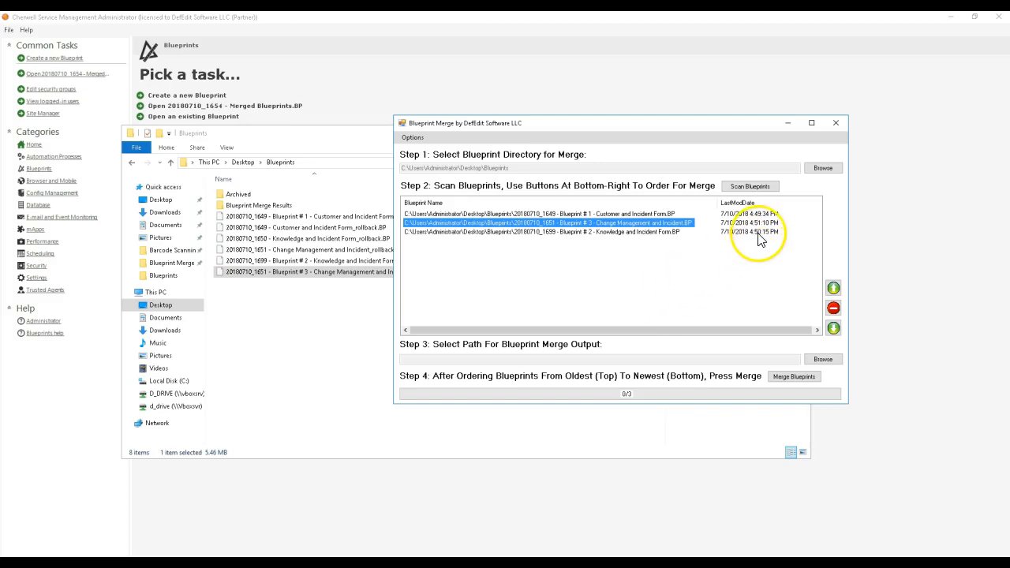
click(654, 214)
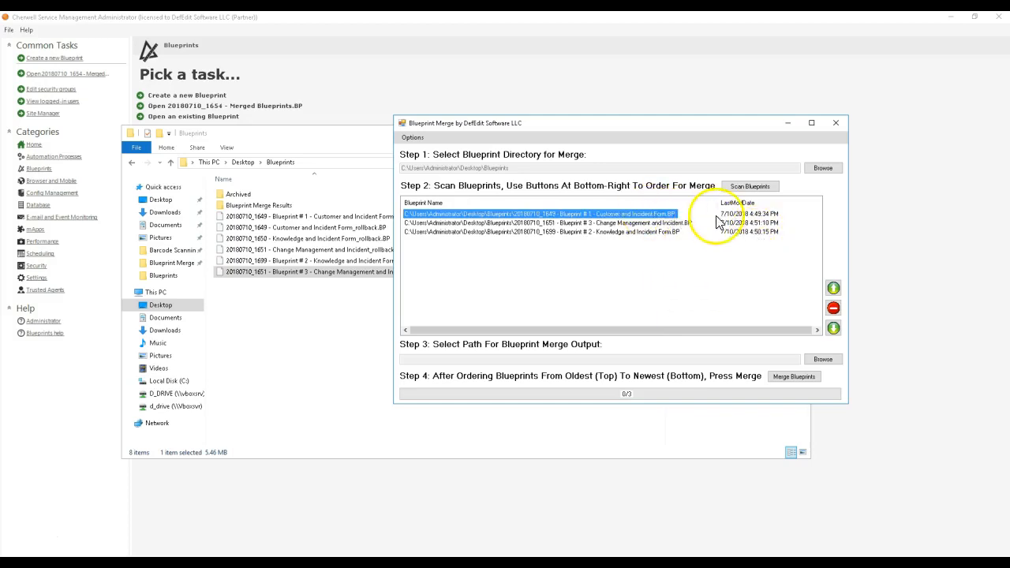
click(675, 232)
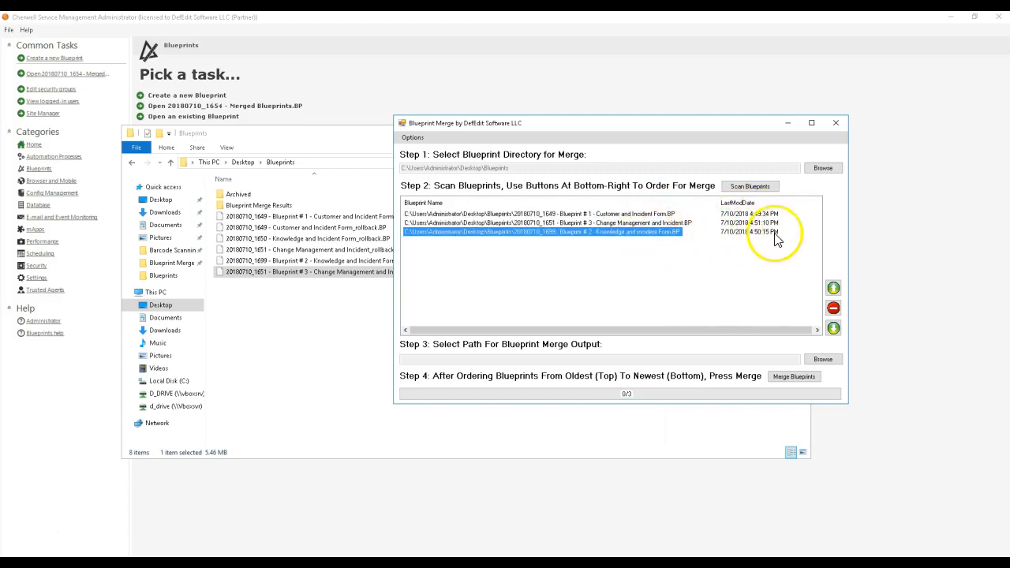
click(671, 222)
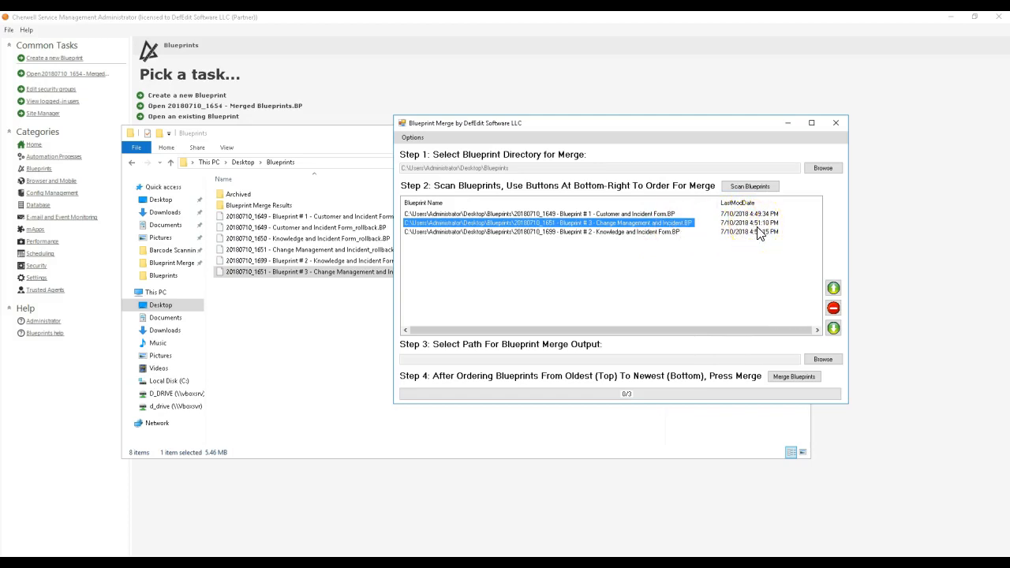
Remove all Blueprints from the merge list and turn on Scan by LastMod Ascending.
drag(536, 248, 481, 203)
click(833, 310)
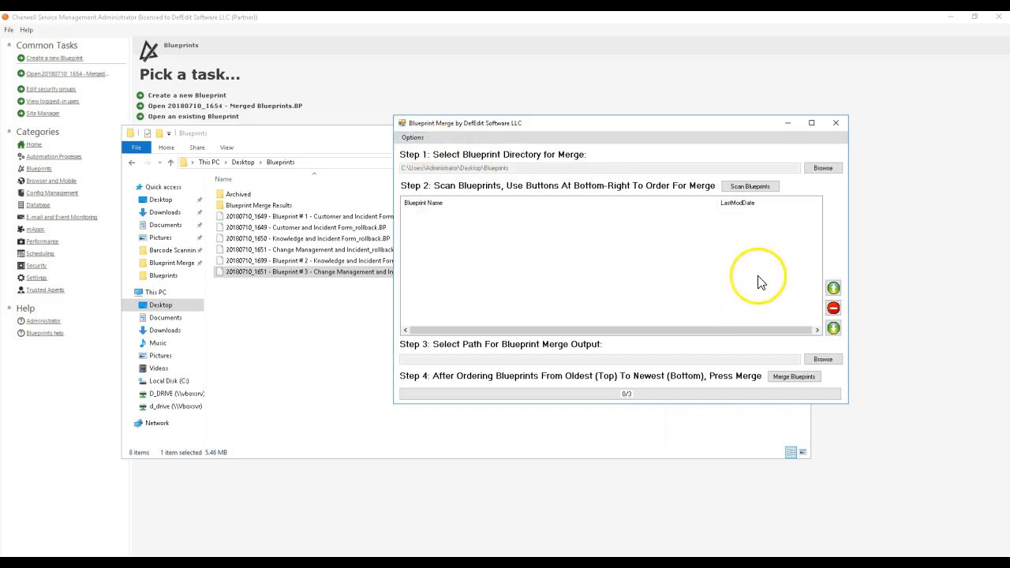
click(412, 138)
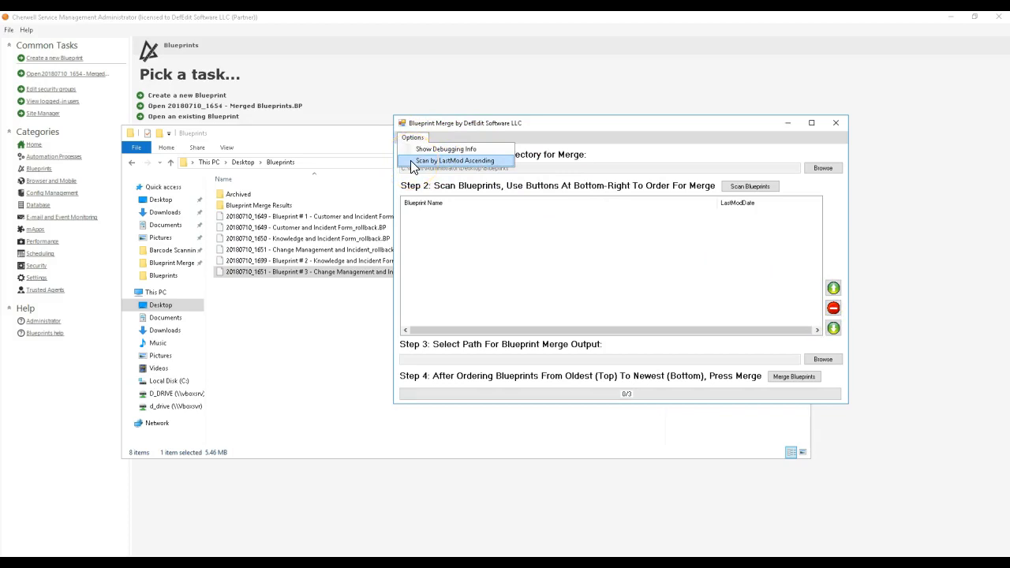
click(412, 161)
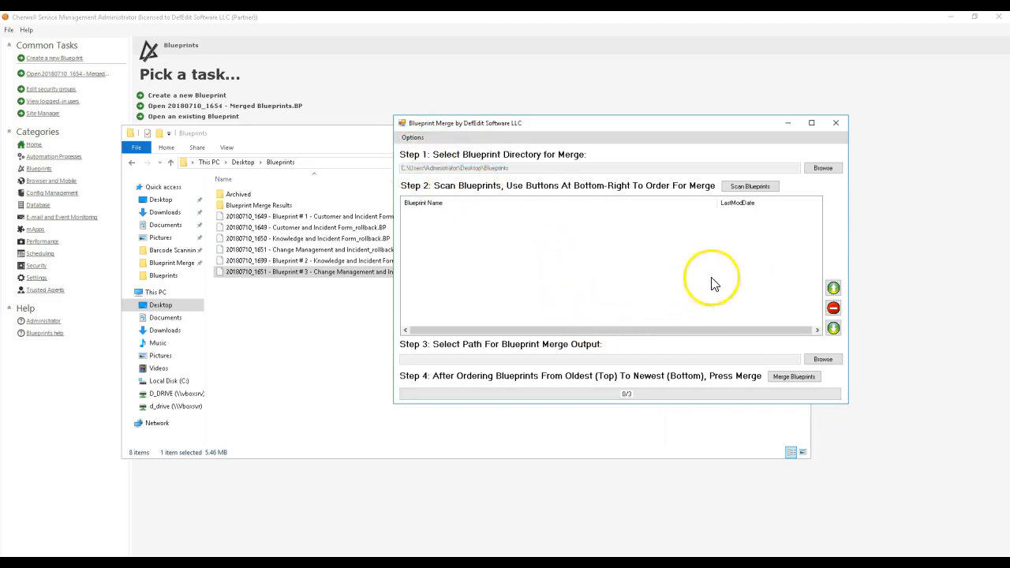
click(410, 138)
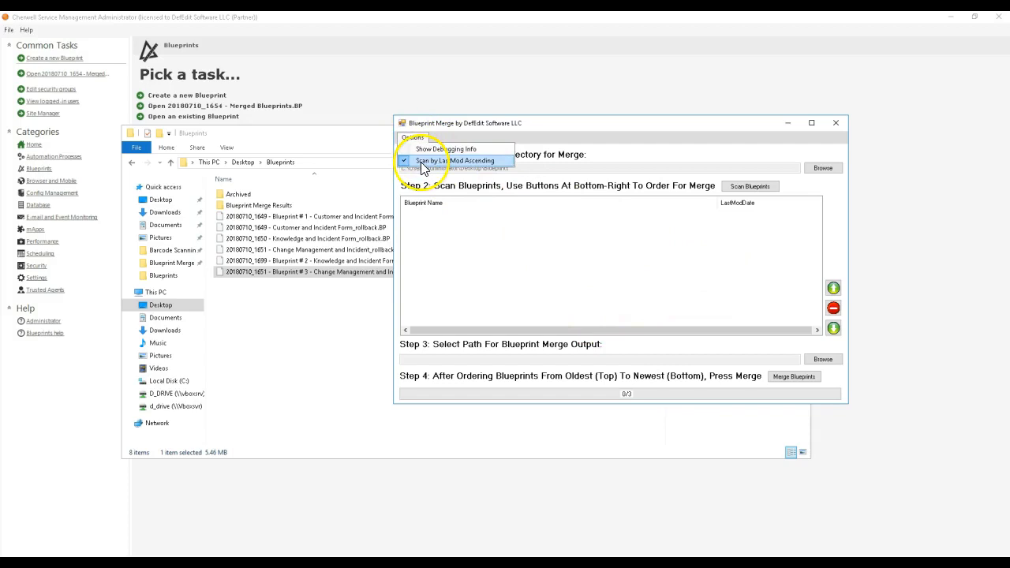
click(550, 259)
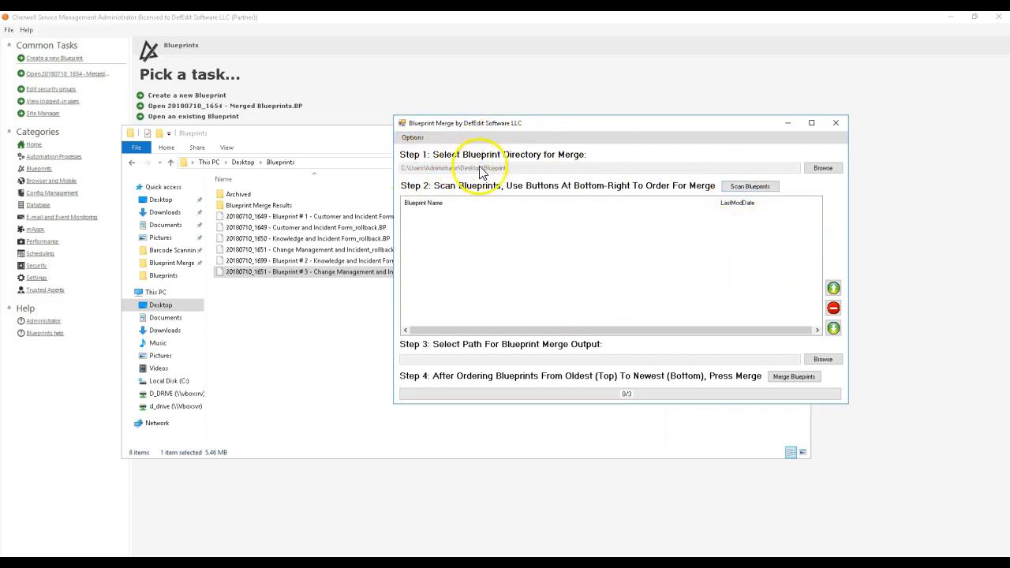
Rescan the Blueprint directory and check the order of the three listed Blueprints against their last-modified dates.
click(740, 189)
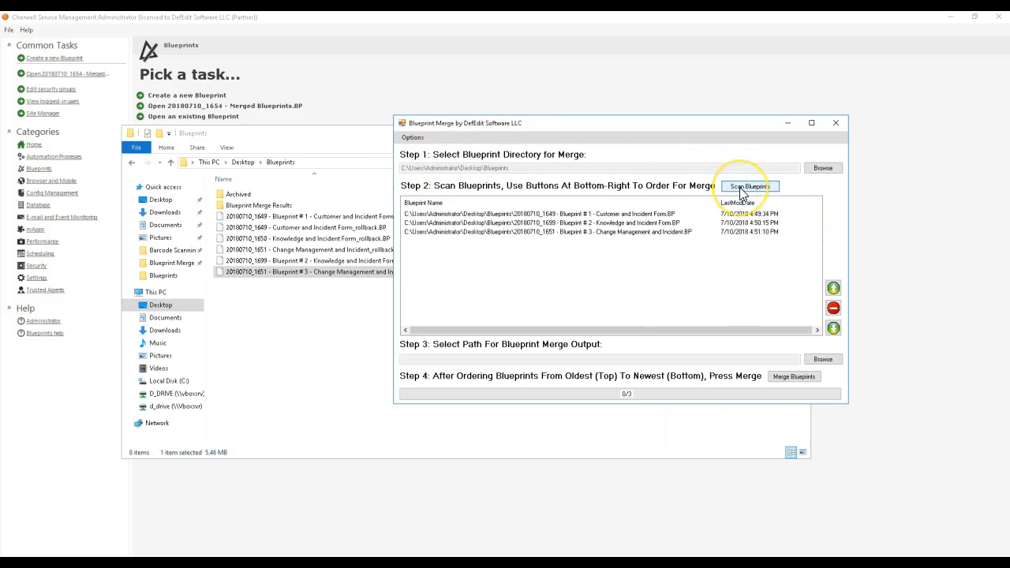
click(603, 214)
click(627, 223)
click(631, 232)
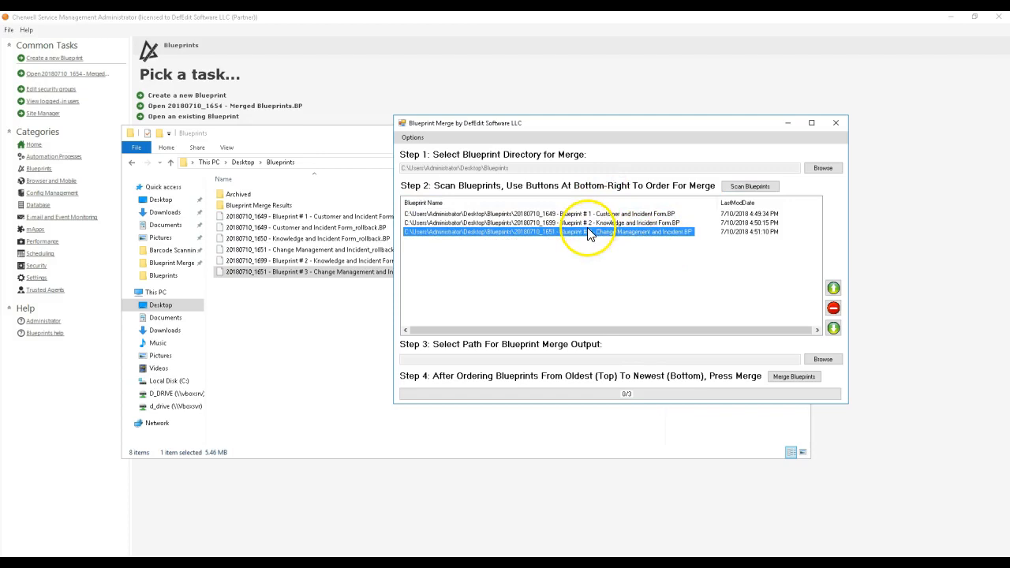
click(766, 221)
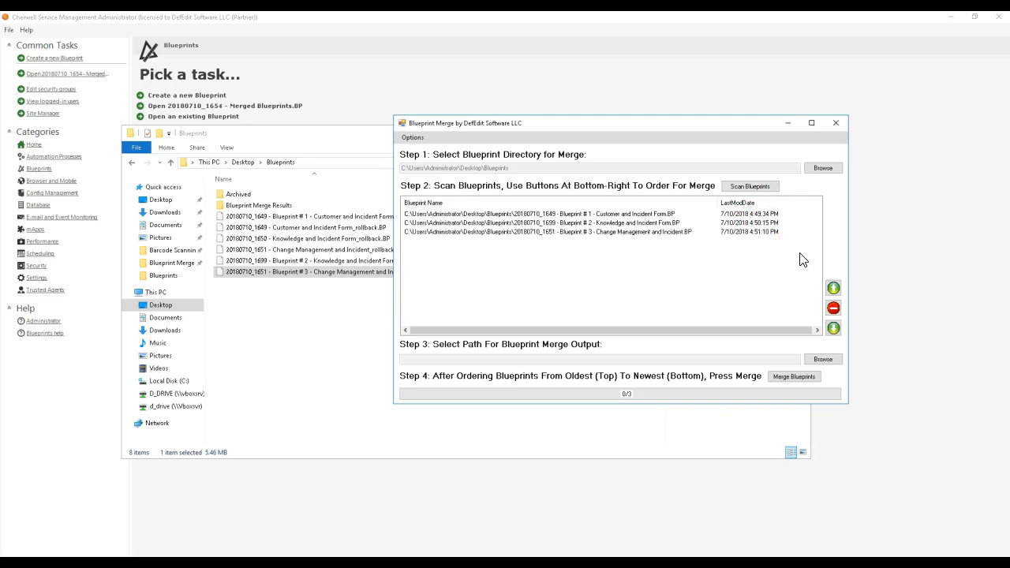
Merge the Blueprints into 20180710_1654 - Merged Blueprints.BP in the Blueprint Merge Results folder, replacing the existing file.
click(823, 359)
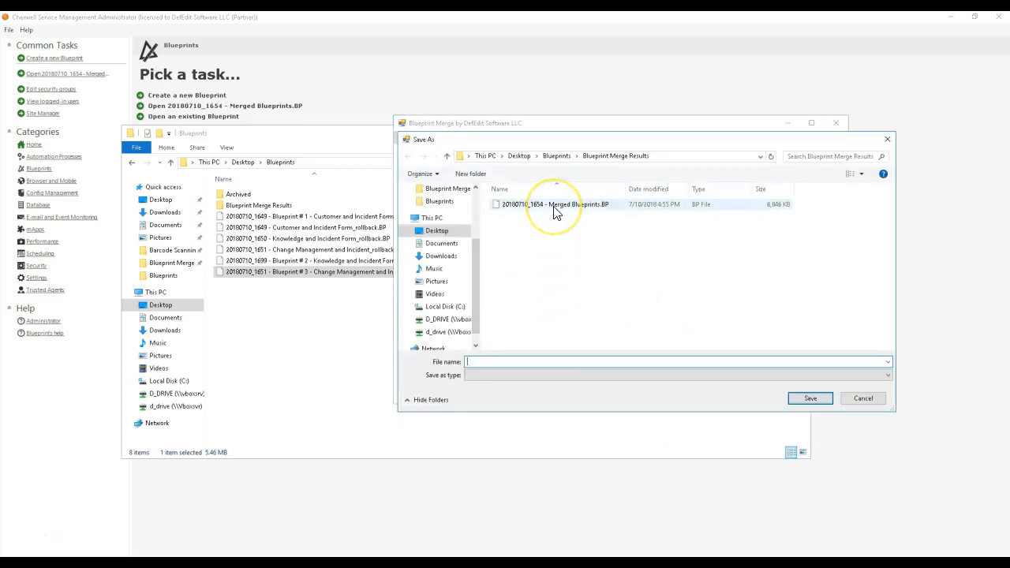
double_click(556, 206)
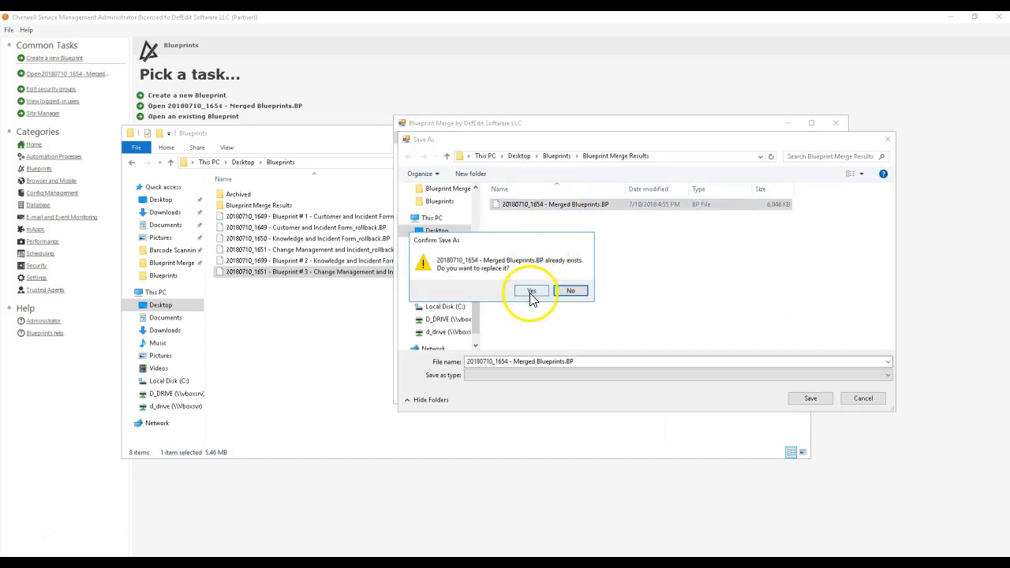
click(531, 292)
click(803, 377)
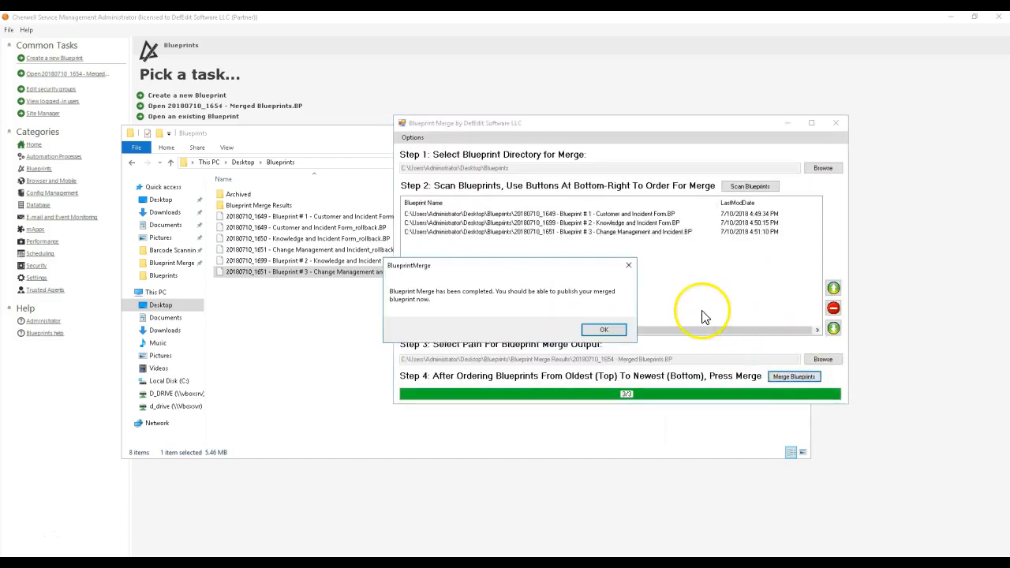
click(603, 330)
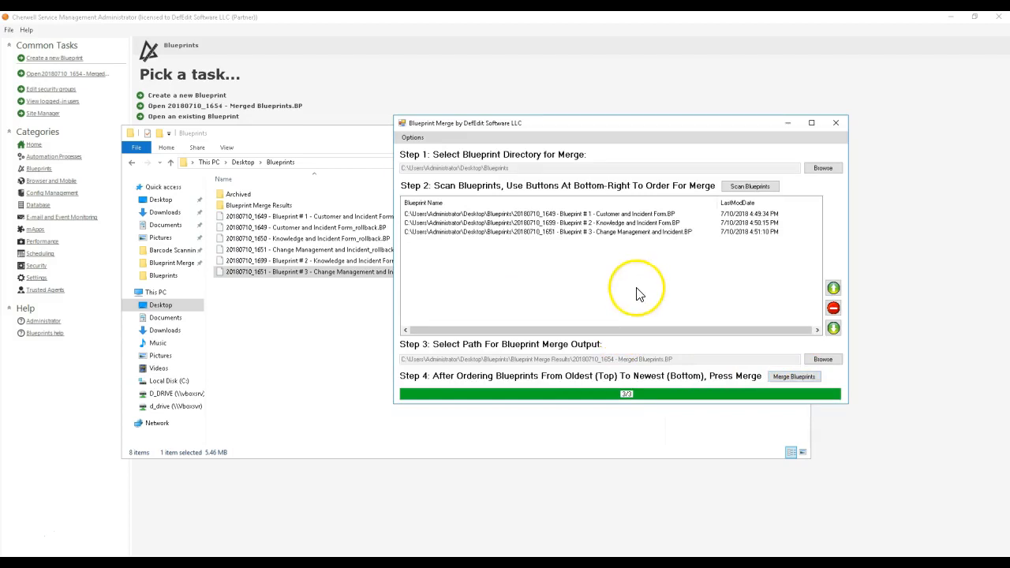
Open 20180710_1654 - Merged Blueprints.BP in Cherwell Administrator and review its Blueprint changes for Change Request, Customer, Incident and Knowledge Article.
click(314, 93)
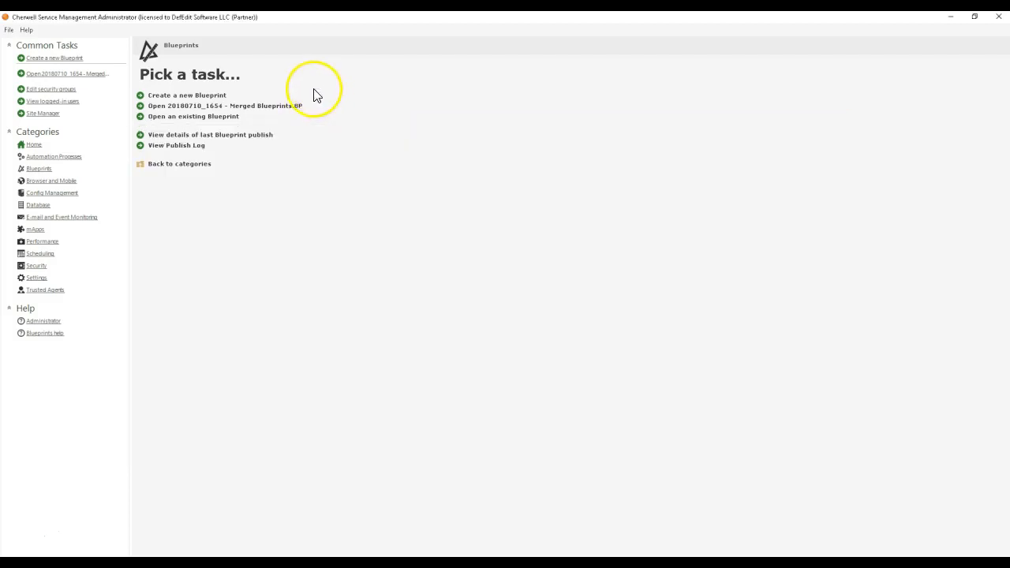
click(255, 106)
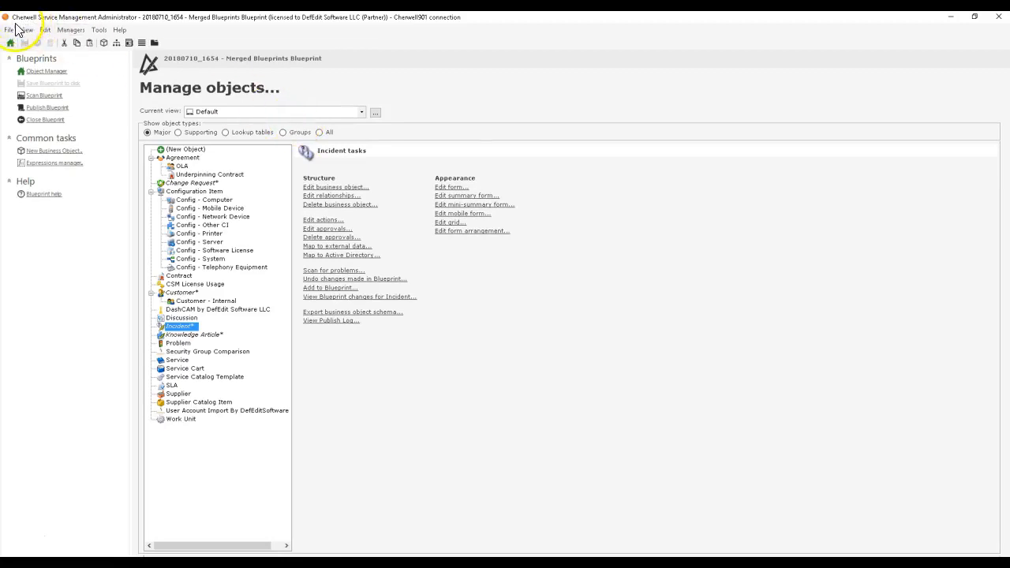
click(16, 30)
click(32, 102)
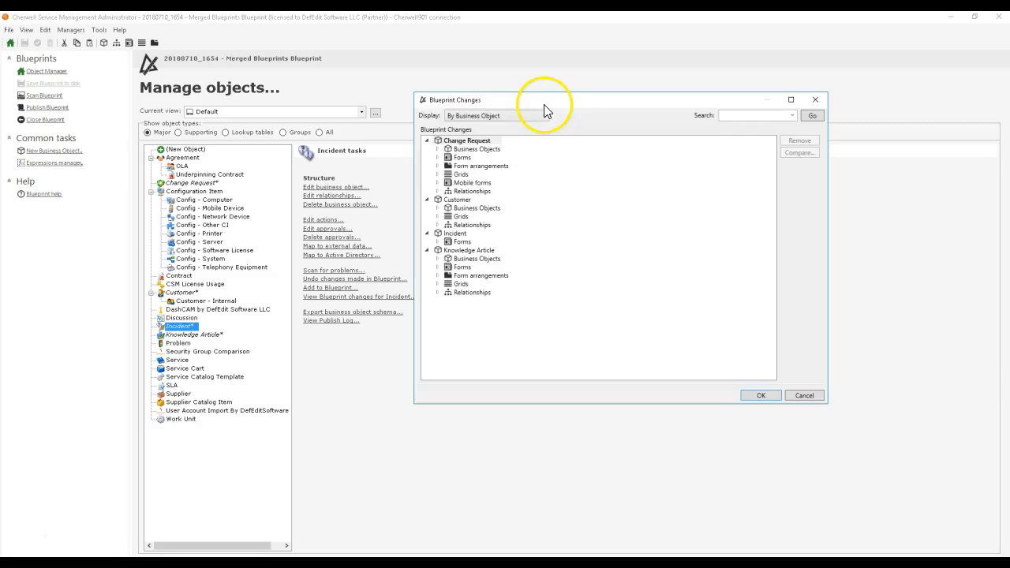
drag(545, 109, 430, 70)
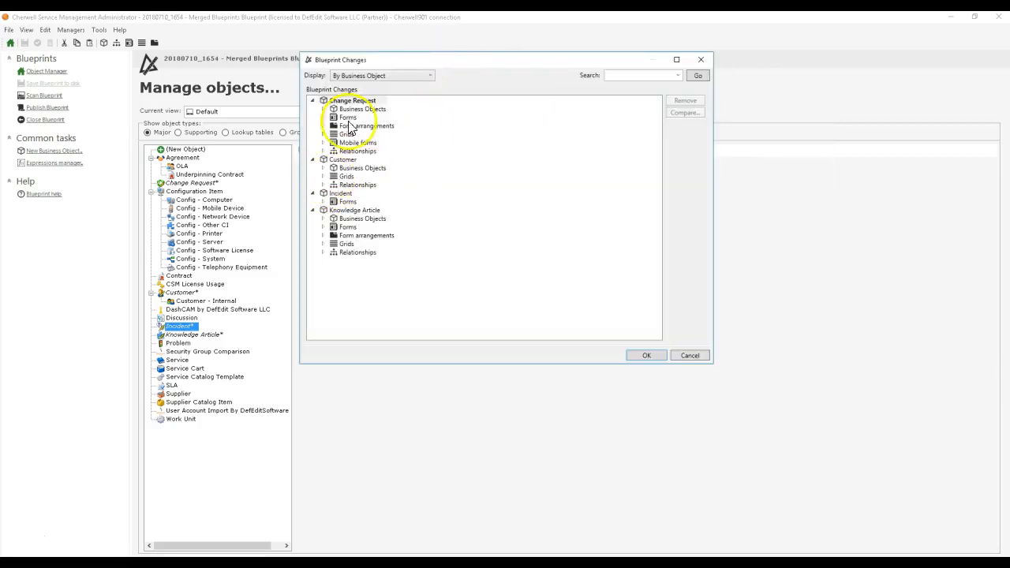
click(337, 160)
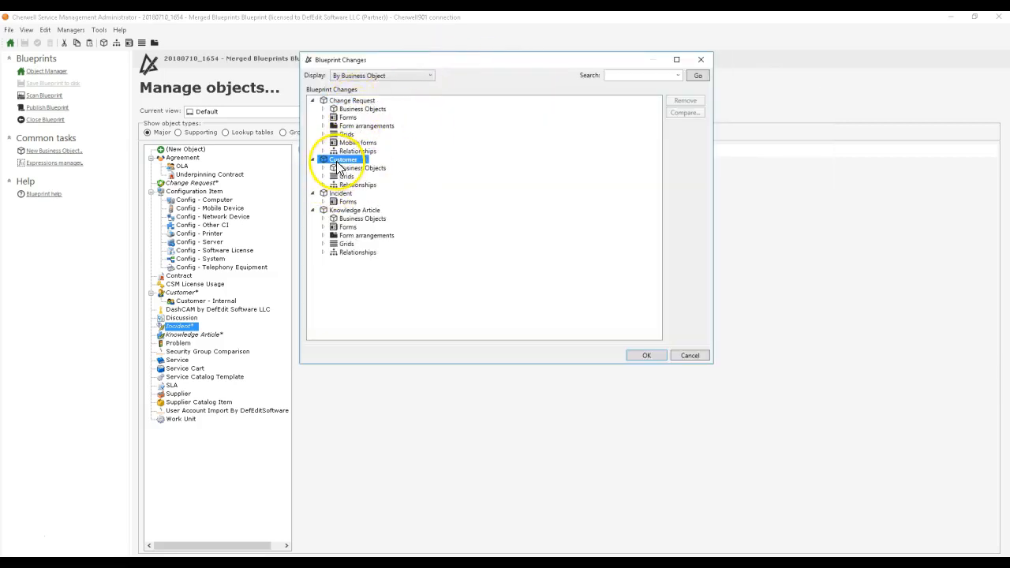
click(351, 211)
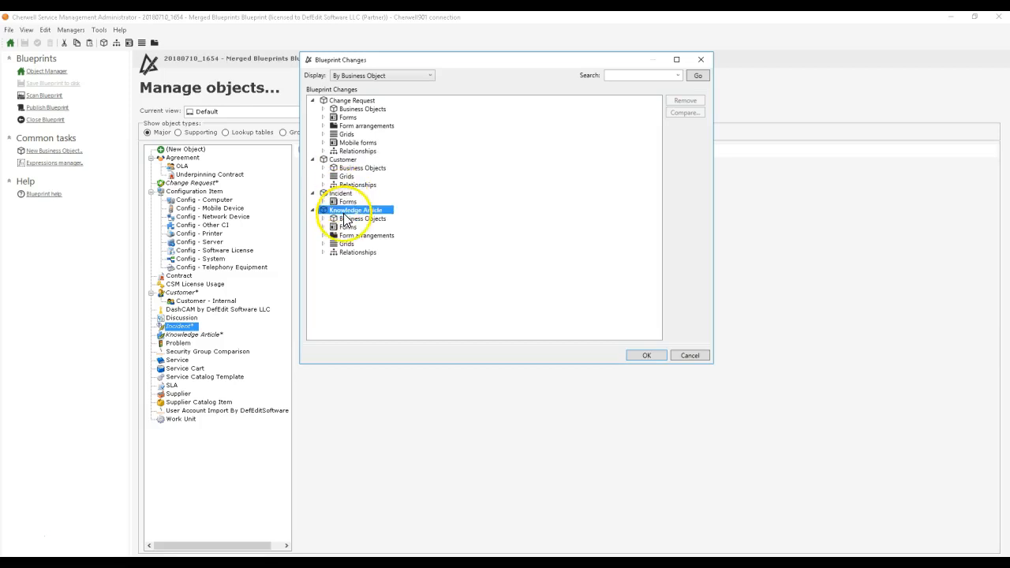
click(688, 355)
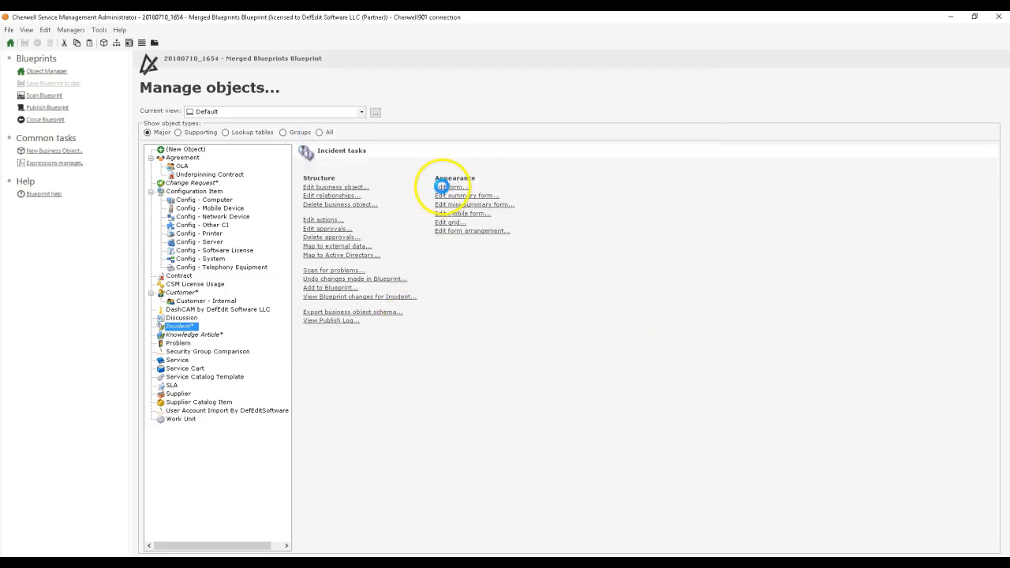
Open the Incident form in the merged Blueprint and inspect the red number beside the Description field.
click(442, 186)
click(513, 184)
click(550, 187)
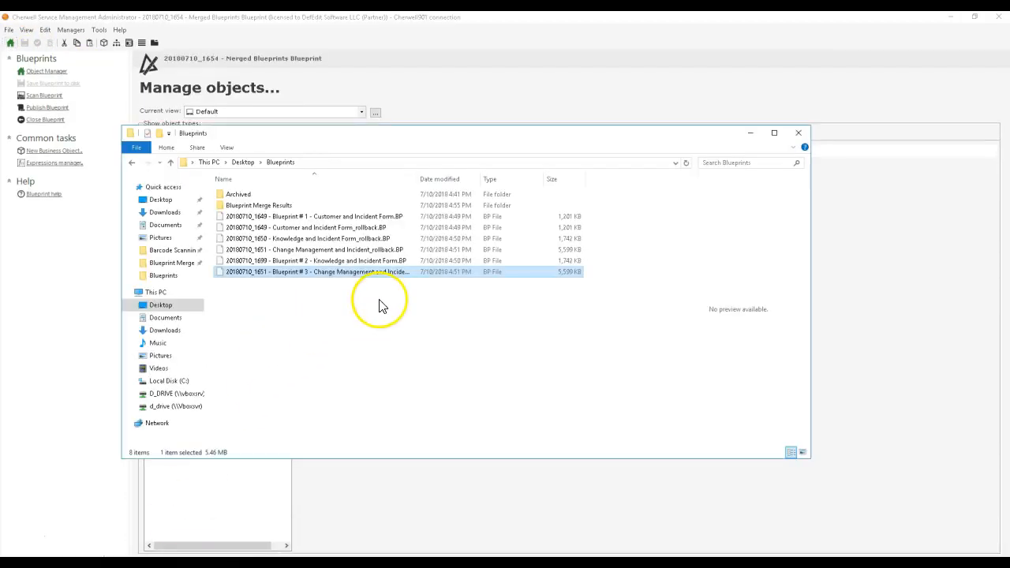
Sort the Blueprints folder by name in descending order and return it to ascending order.
click(384, 181)
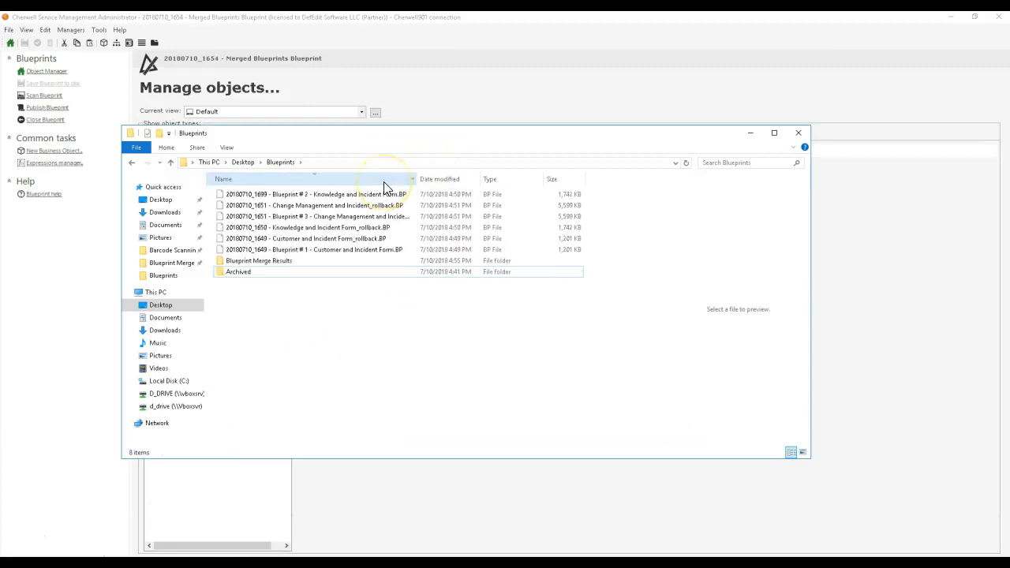
click(383, 181)
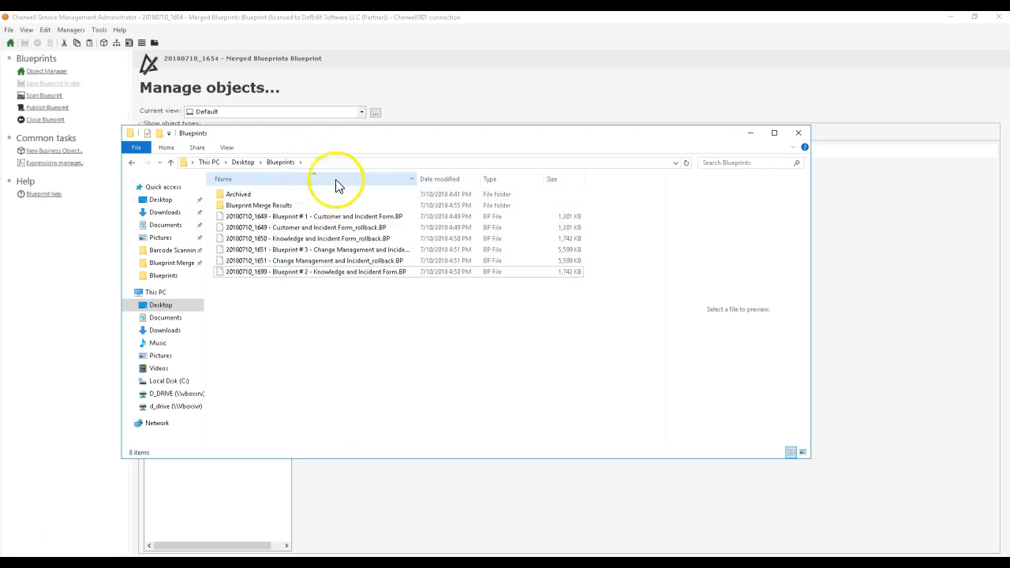
Remove all Blueprints from the merge list in Blueprint Merge and close the merged Blueprint in Cherwell Administrator.
click(710, 563)
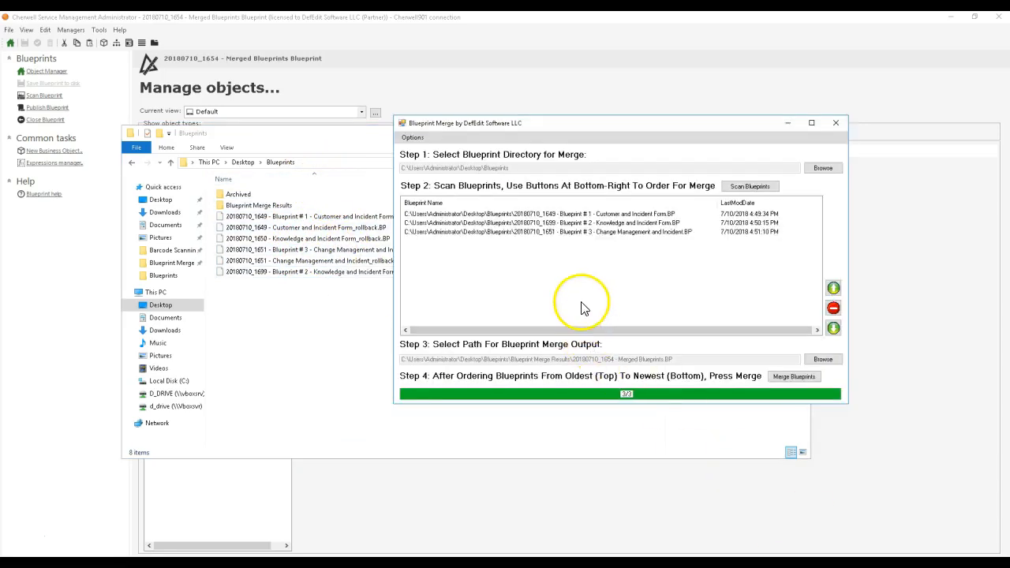
drag(581, 307, 534, 197)
click(832, 310)
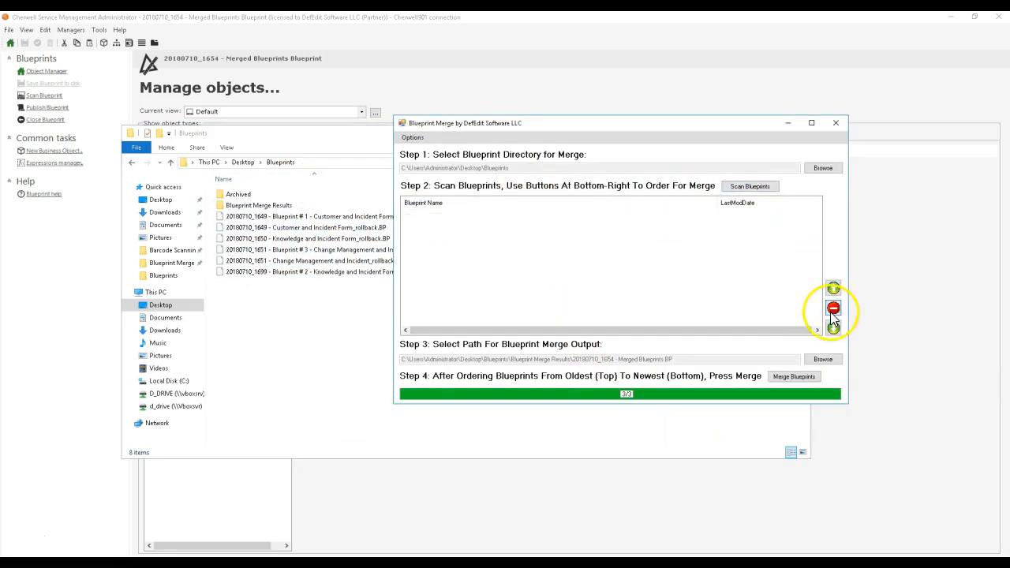
click(49, 119)
click(840, 563)
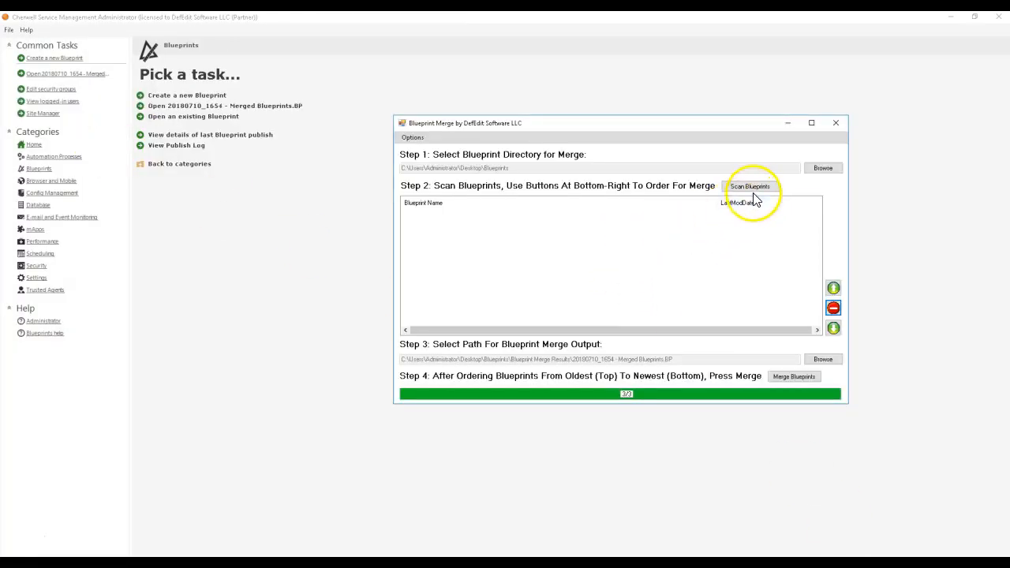
Rescan the Blueprints with Scan by LastMod Ascending turned off, and merge them into the same output file.
click(412, 137)
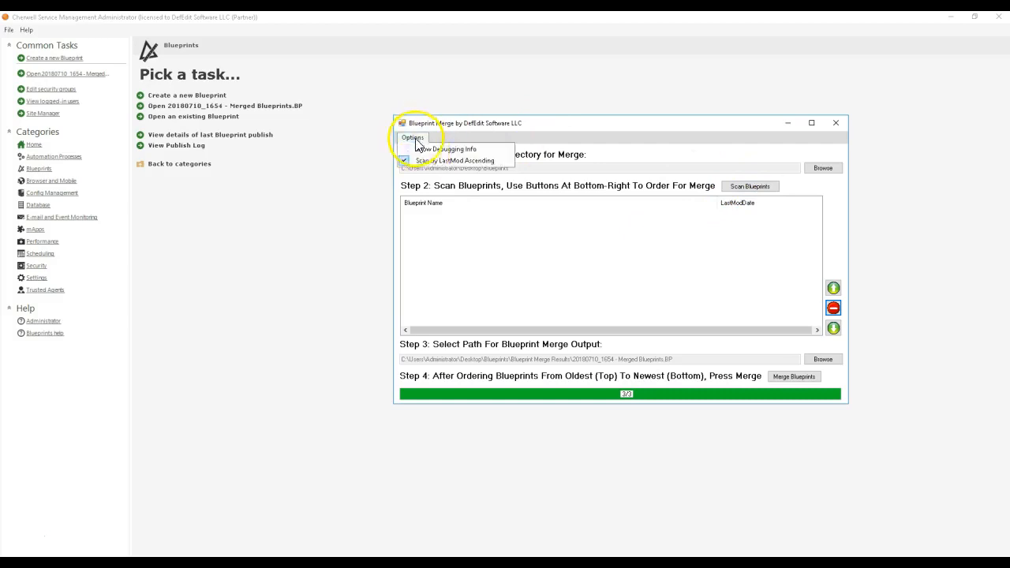
click(410, 157)
click(748, 187)
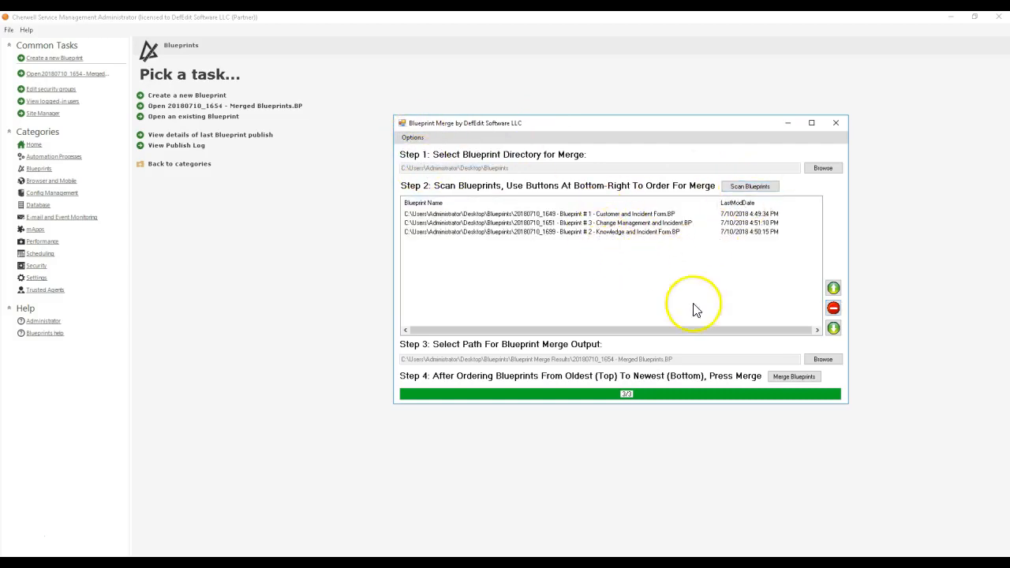
click(804, 380)
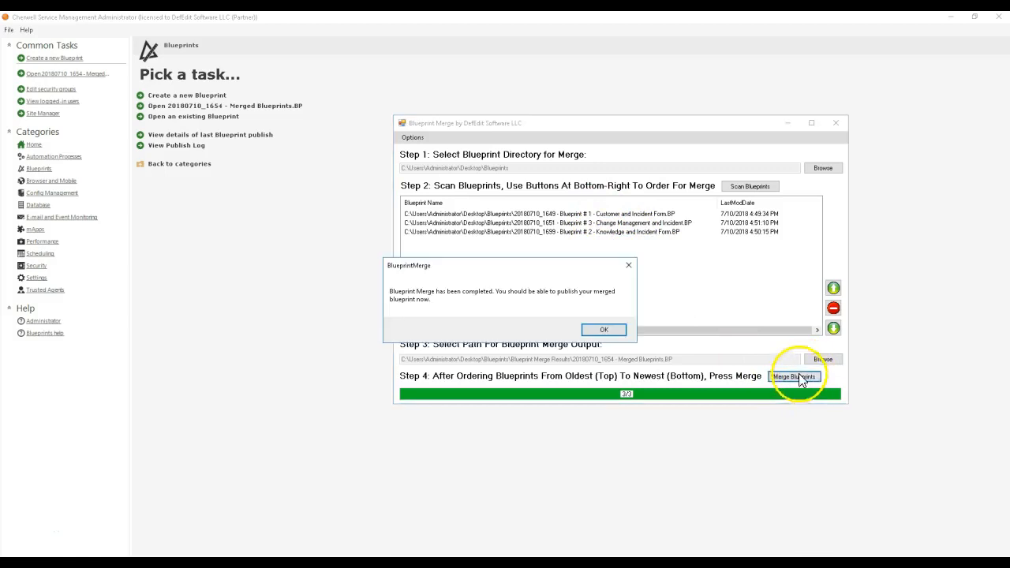
click(601, 329)
Reopen 20180710_1654 - Merged Blueprints.BP in Cherwell Administrator and view its list of Blueprint changes.
click(268, 106)
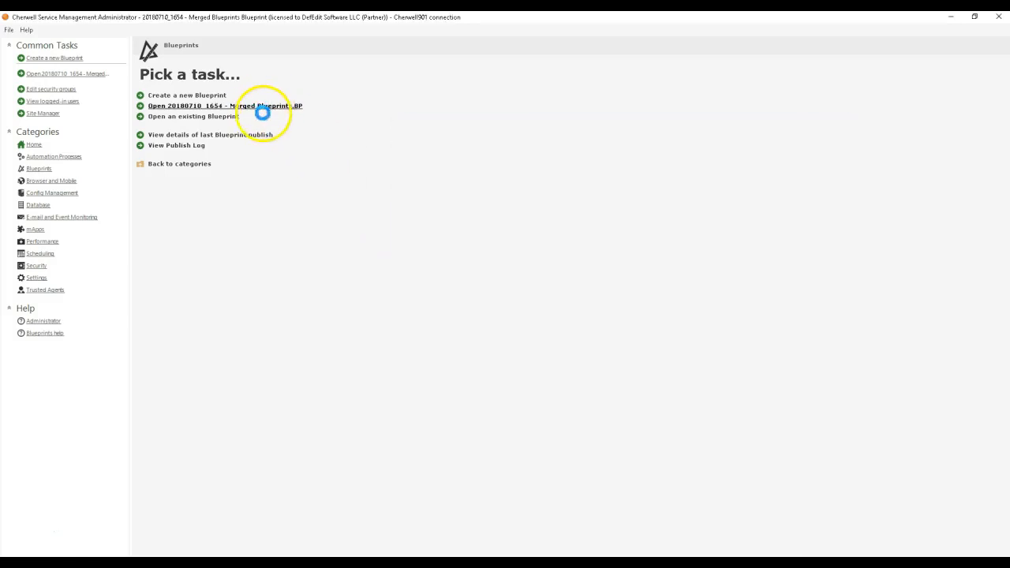
click(9, 30)
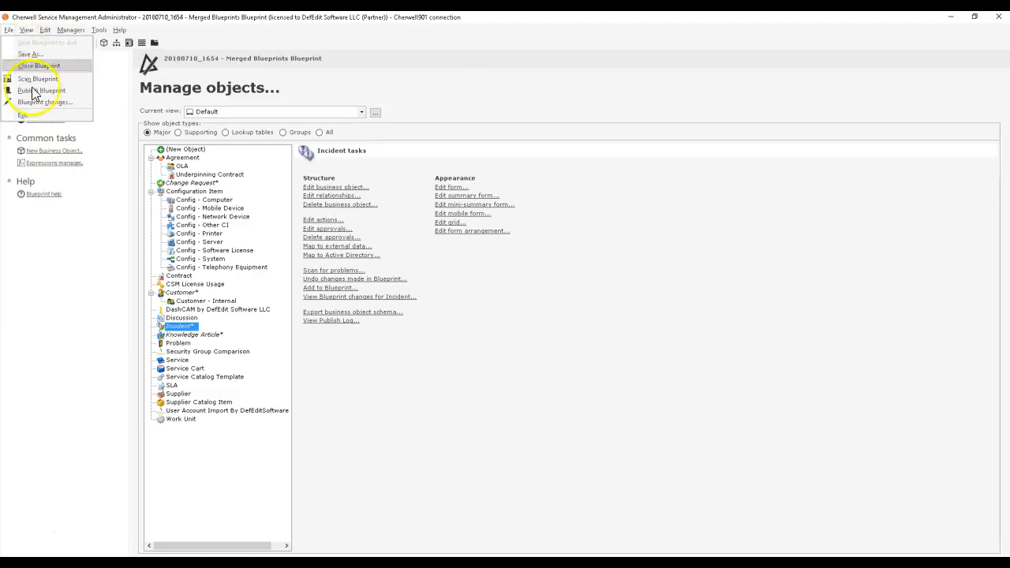
click(50, 106)
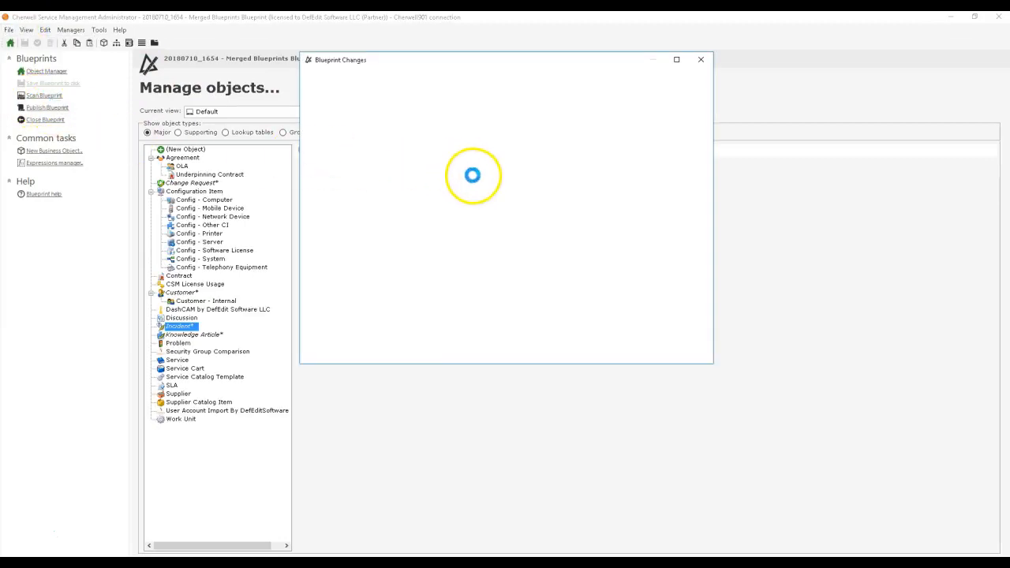
click(689, 355)
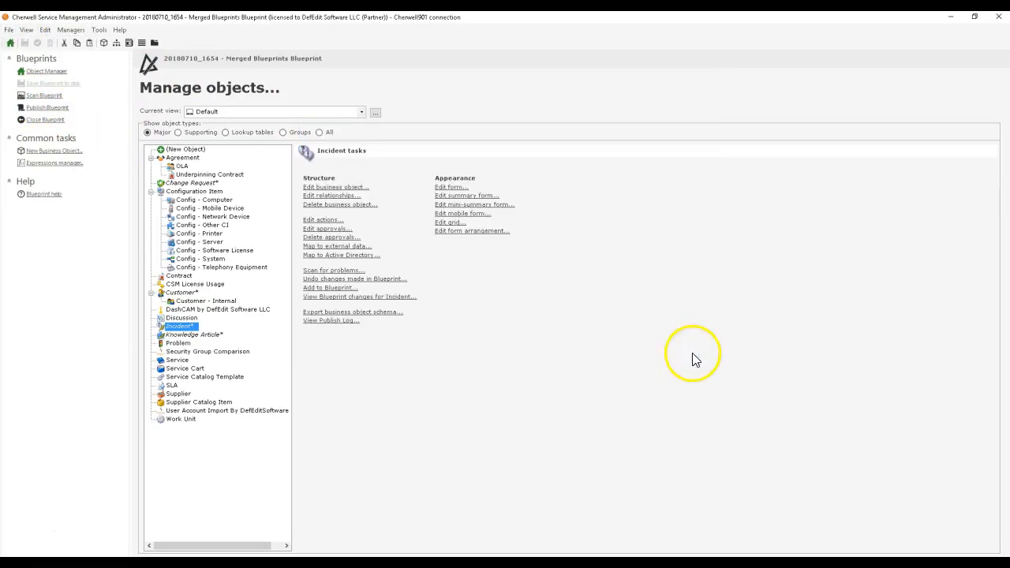
Check which Blueprint number the merged Incident form carries, and close the merged Blueprint.
click(459, 187)
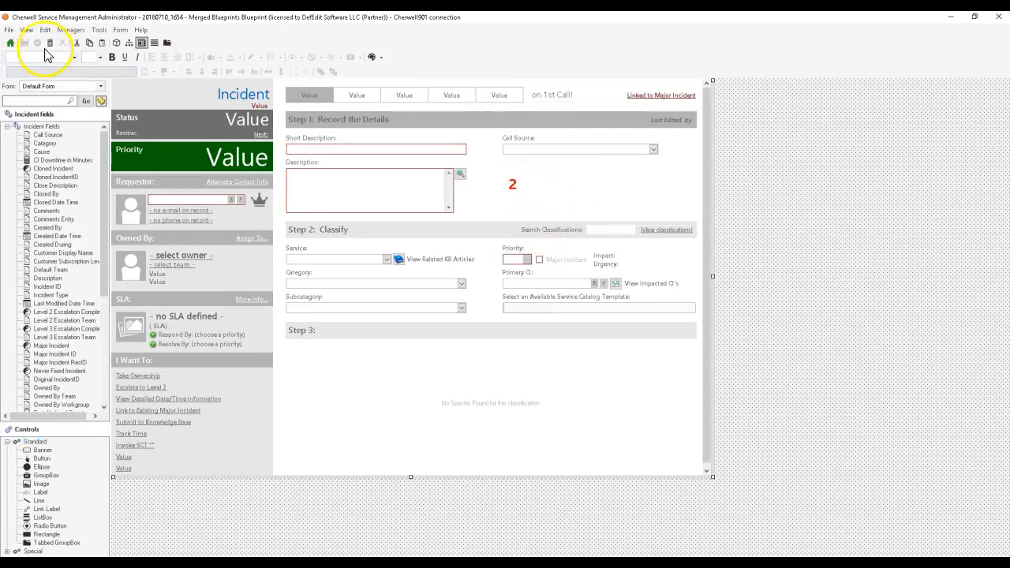
click(11, 43)
click(55, 121)
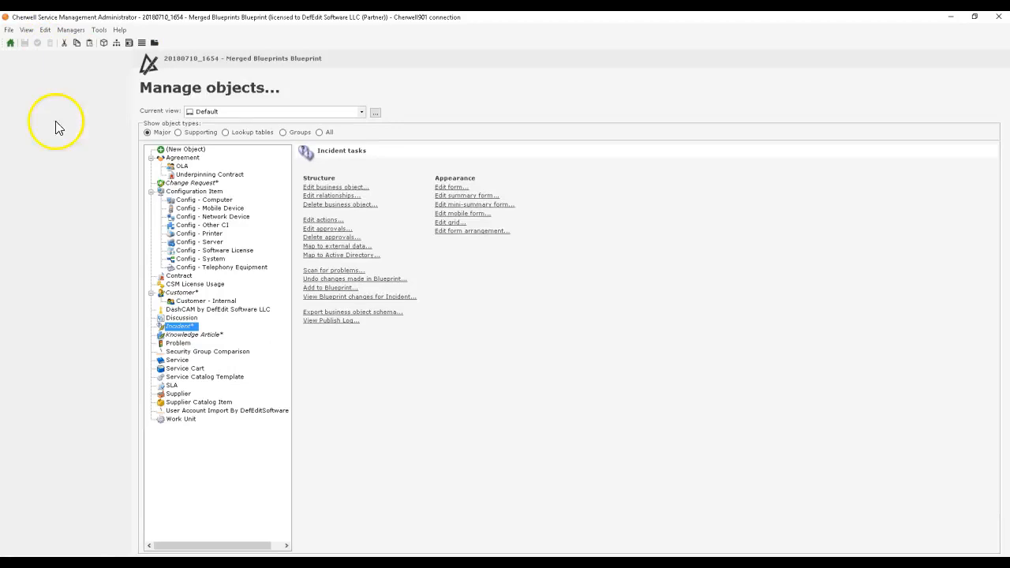